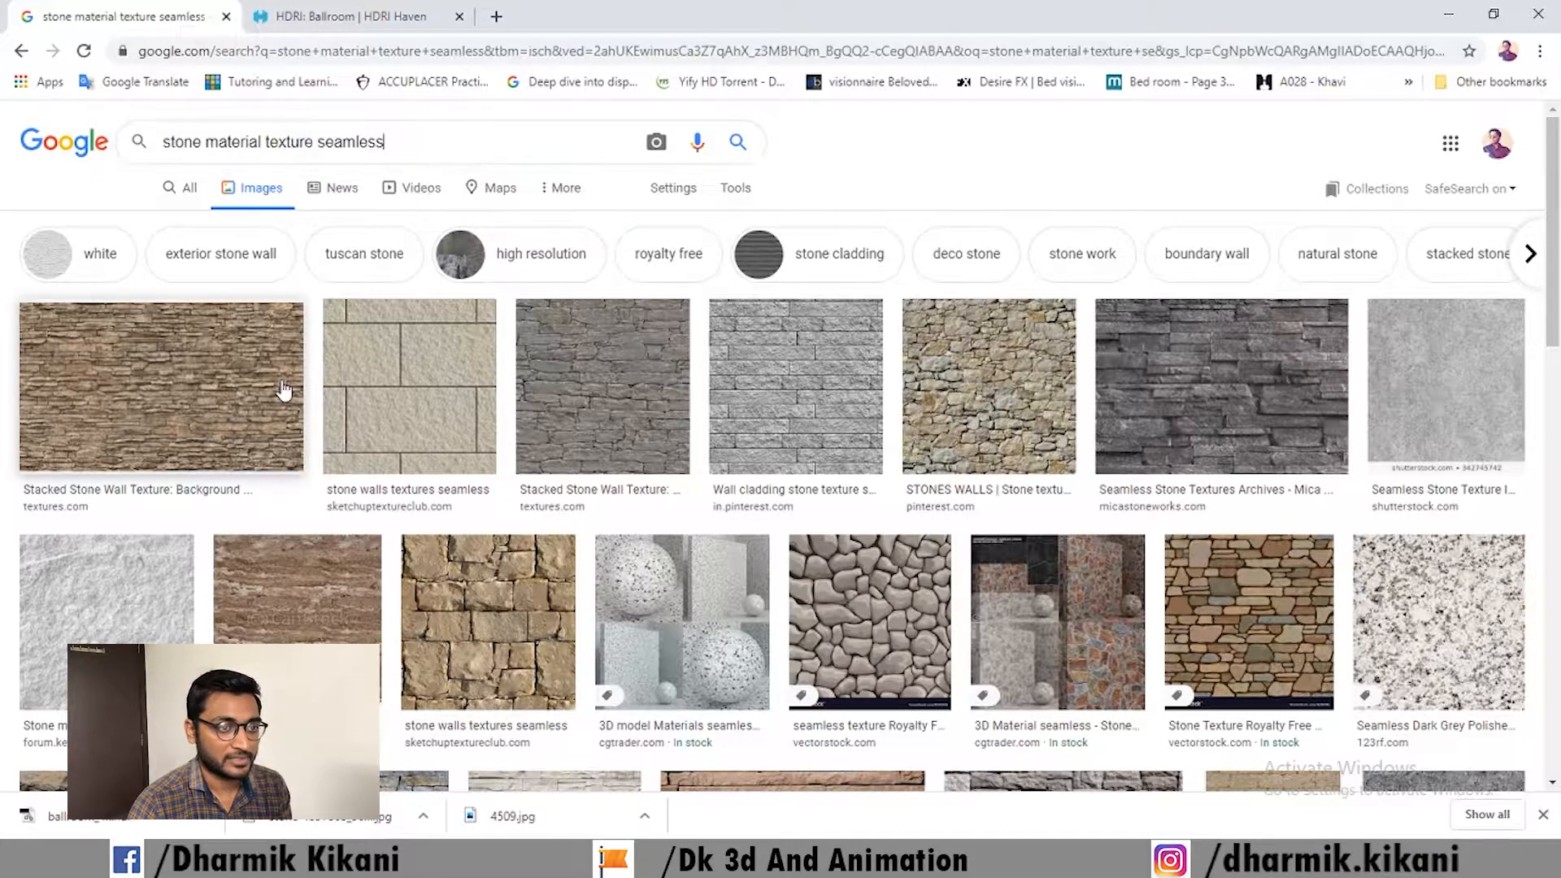
# Step: Switch to 3ds Max, deselect the box and open the Material Editor
pyautogui.hotkey('alt', 'Tab')
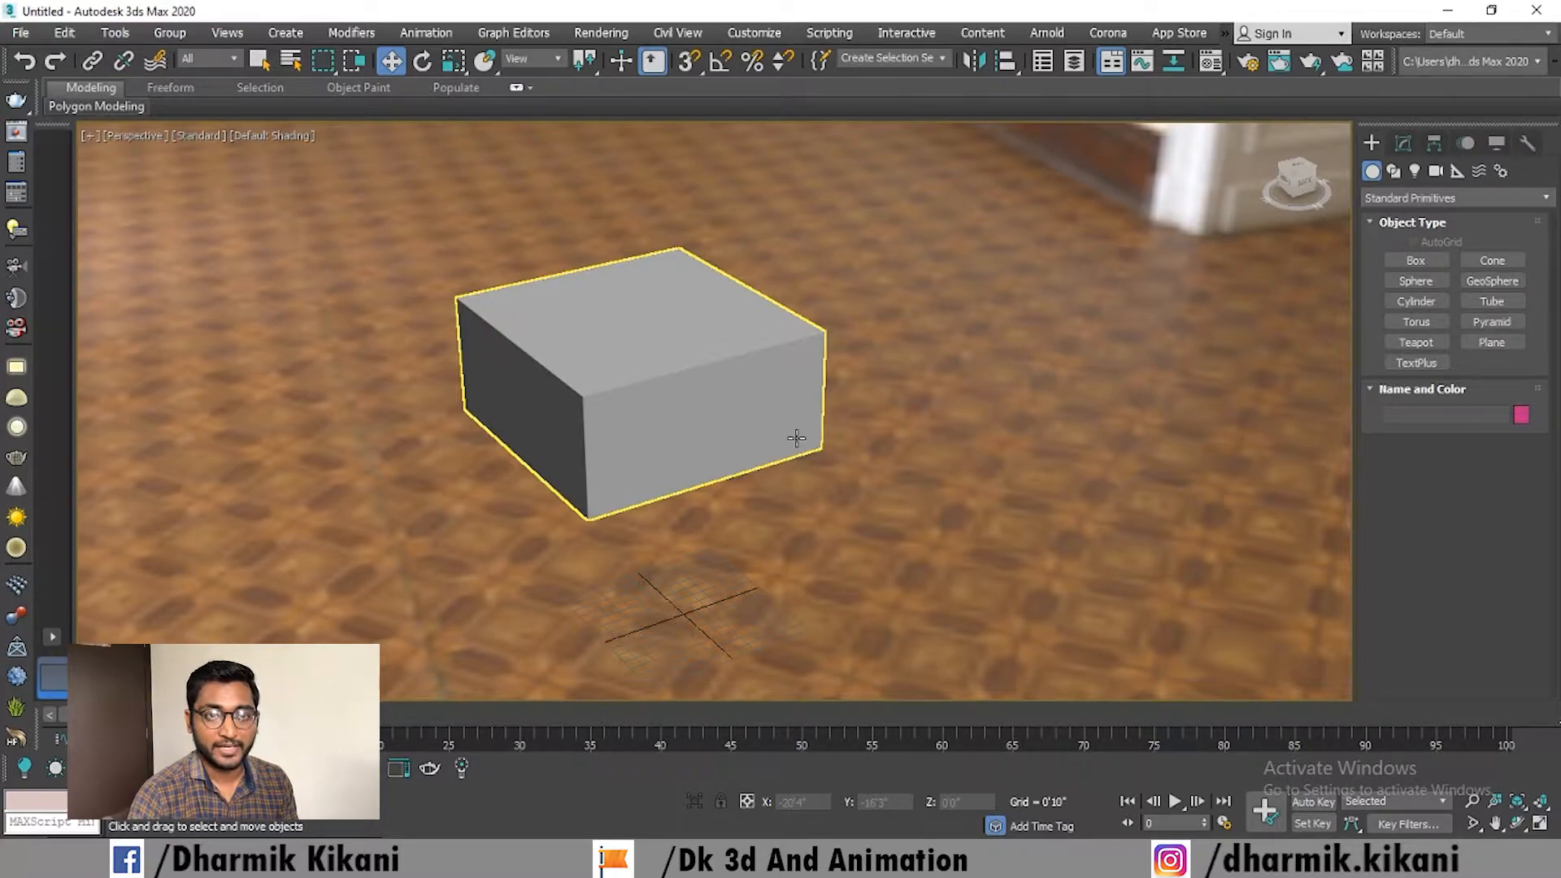
pyautogui.click(903, 391)
pyautogui.moveTo(866, 321); pyautogui.dragTo(901, 382, button='middle')
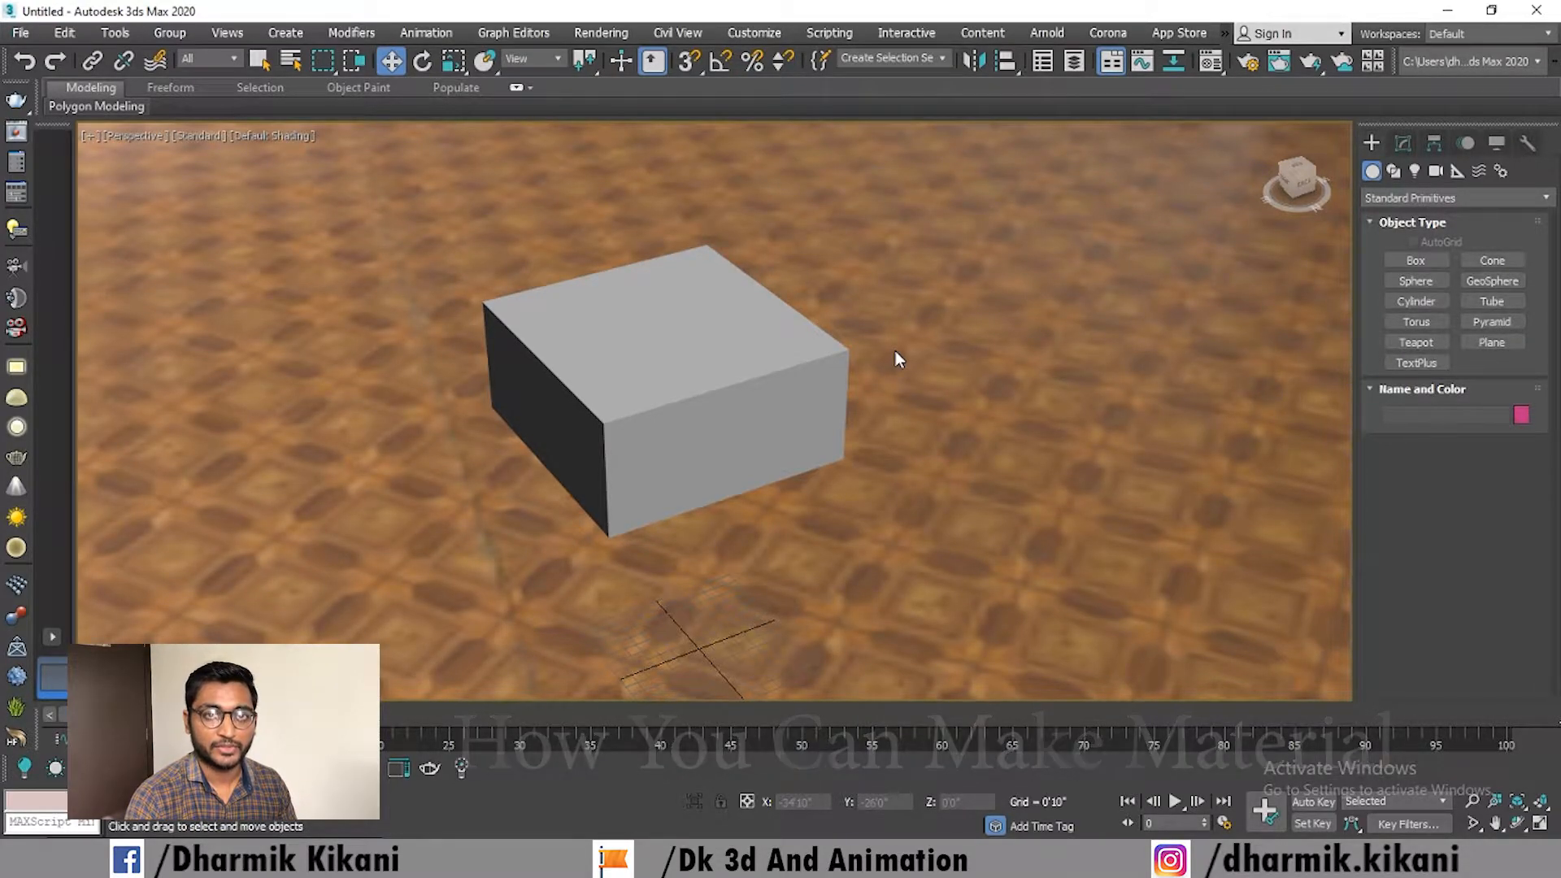
pyautogui.press('m')
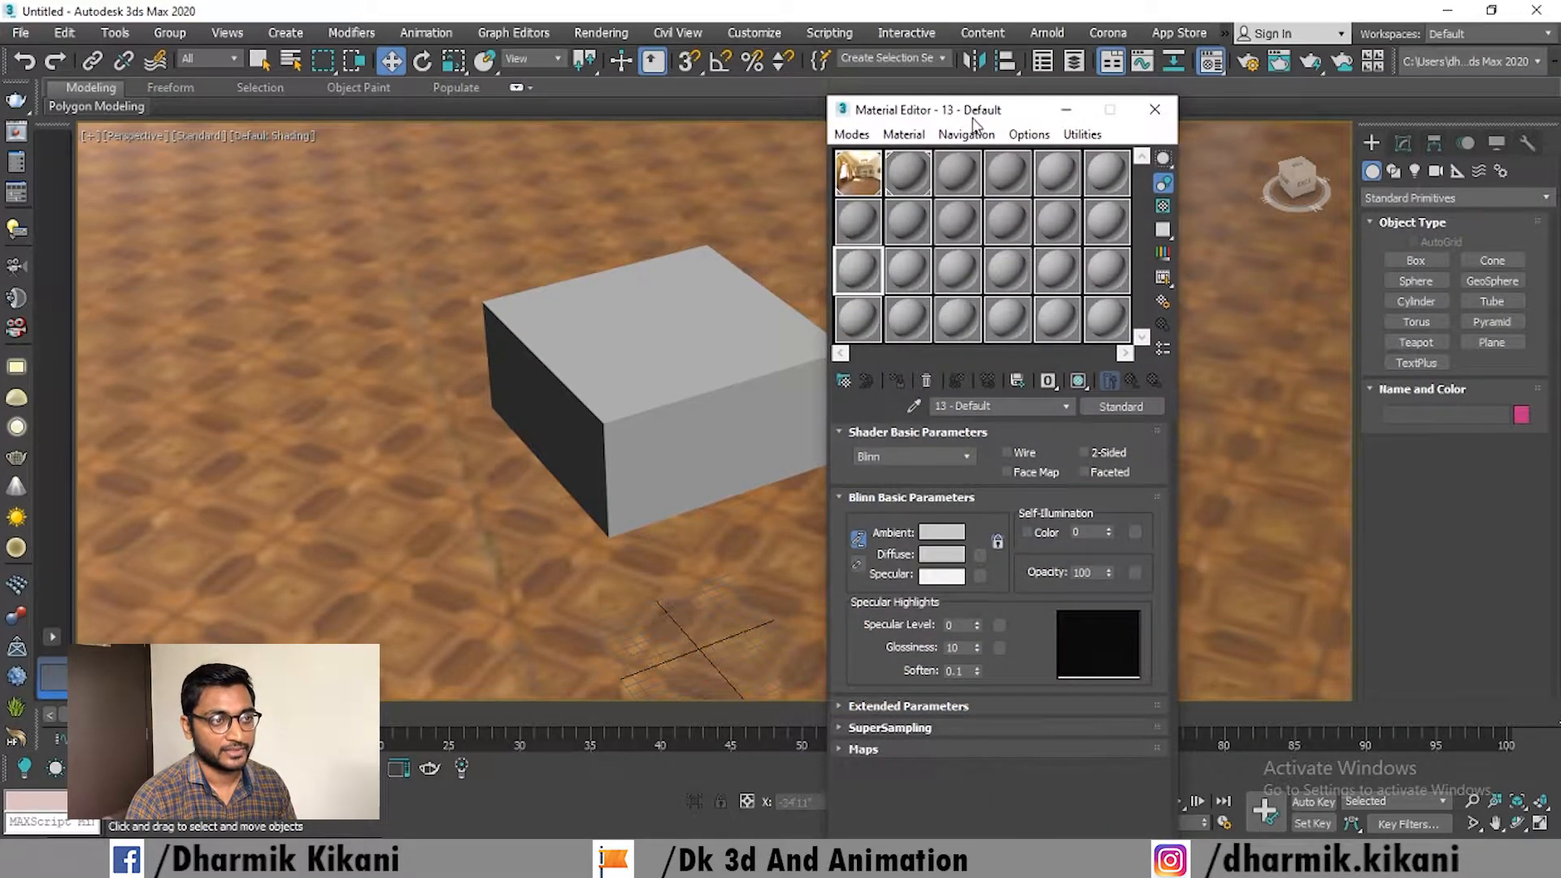
pyautogui.moveTo(975, 124); pyautogui.dragTo(976, 91)
# Step: Change the 13 - Default material from the Standard type to VRayMtl
pyautogui.click(912, 237)
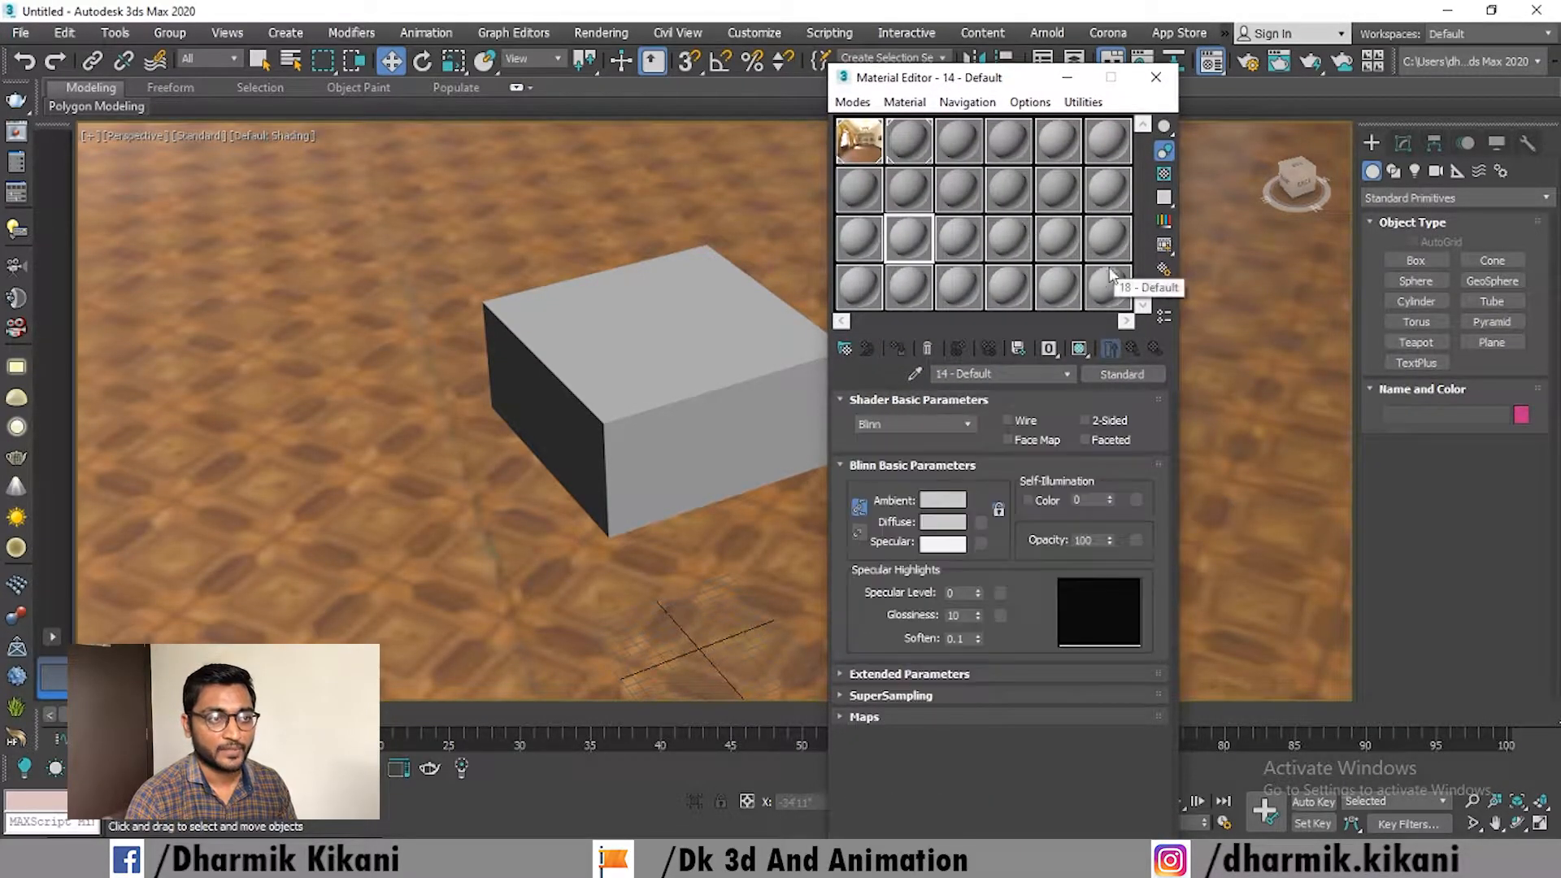
pyautogui.click(853, 240)
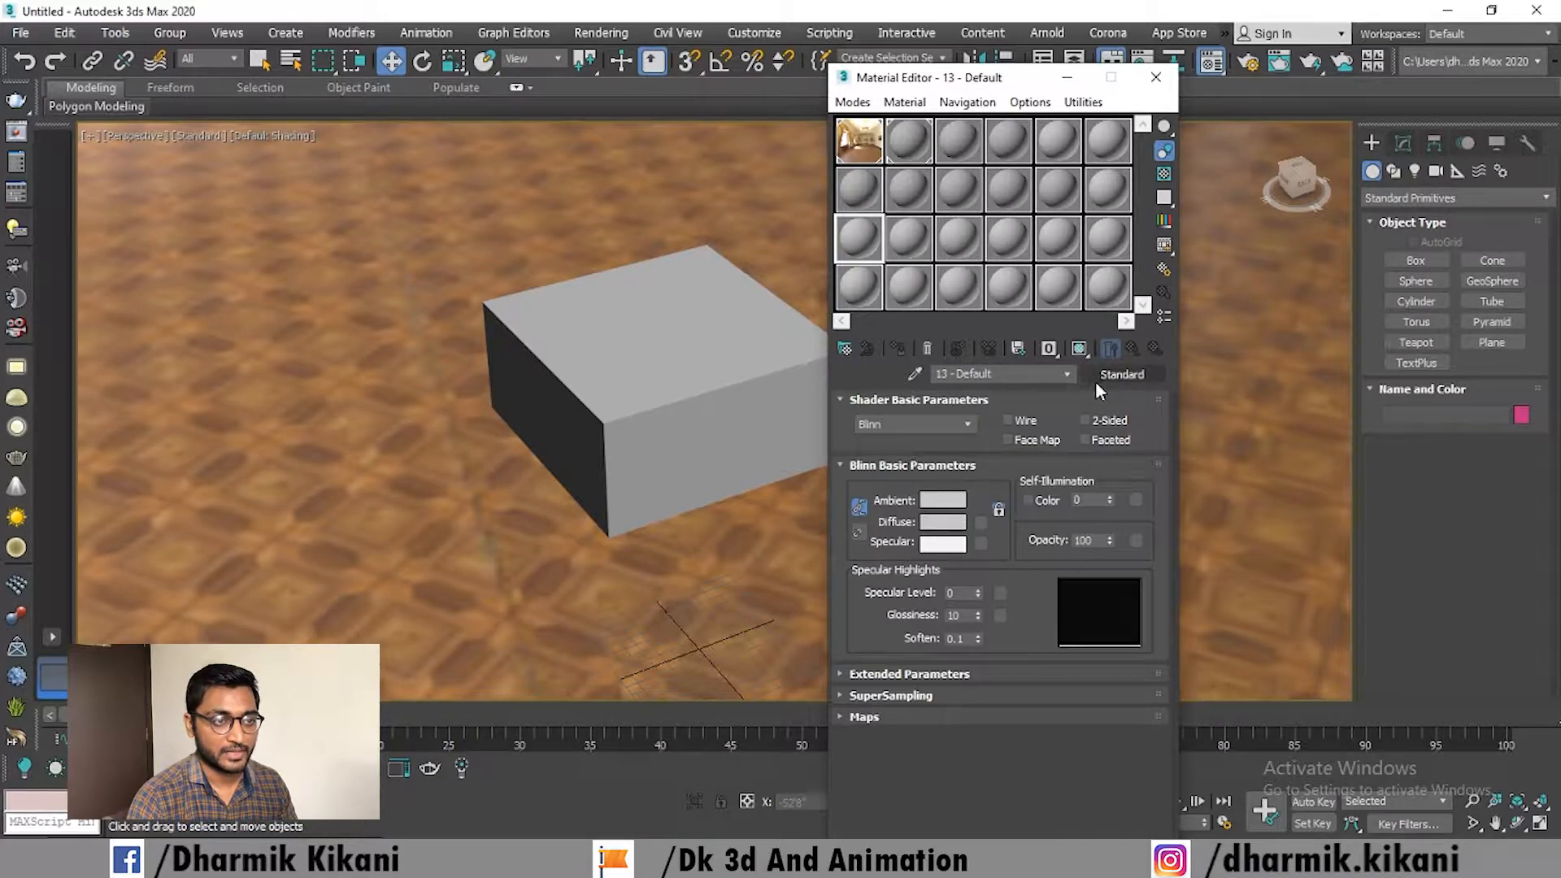
pyautogui.click(1121, 375)
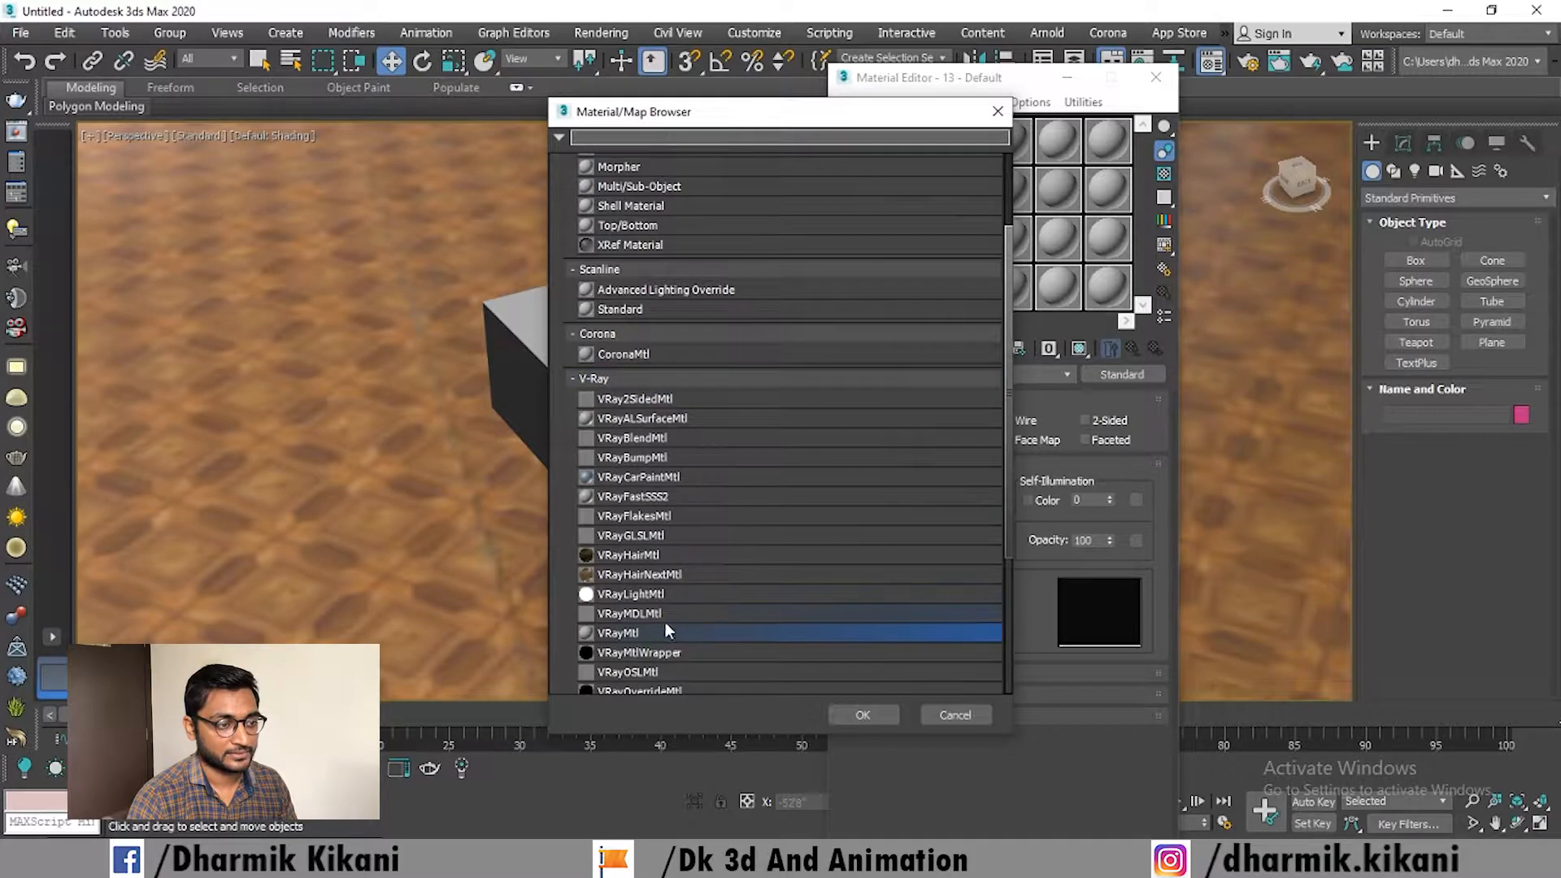
pyautogui.click(625, 631)
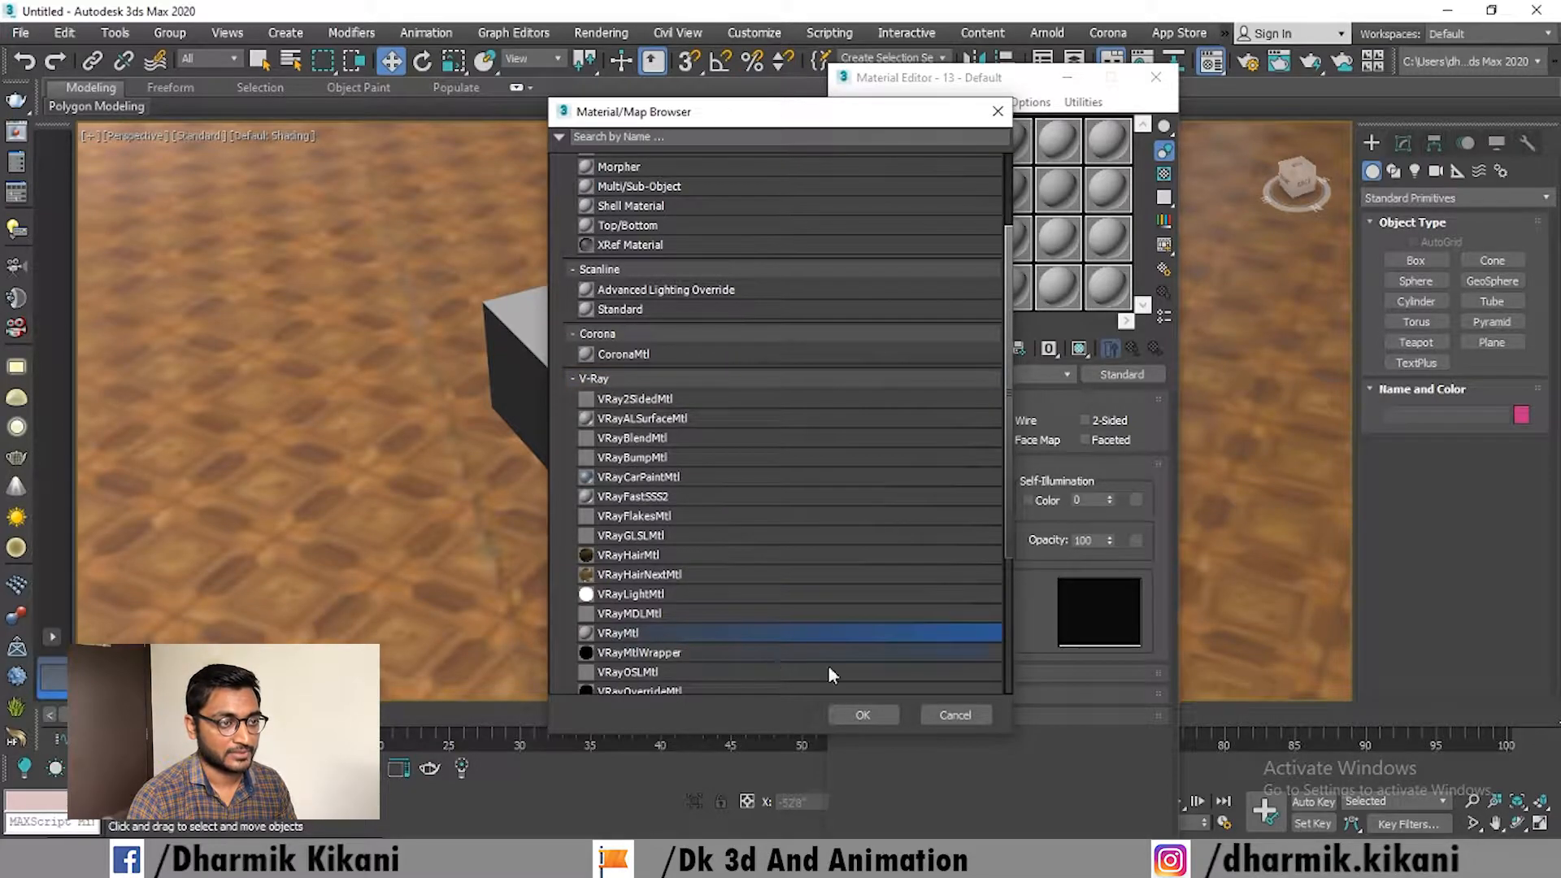
pyautogui.click(852, 718)
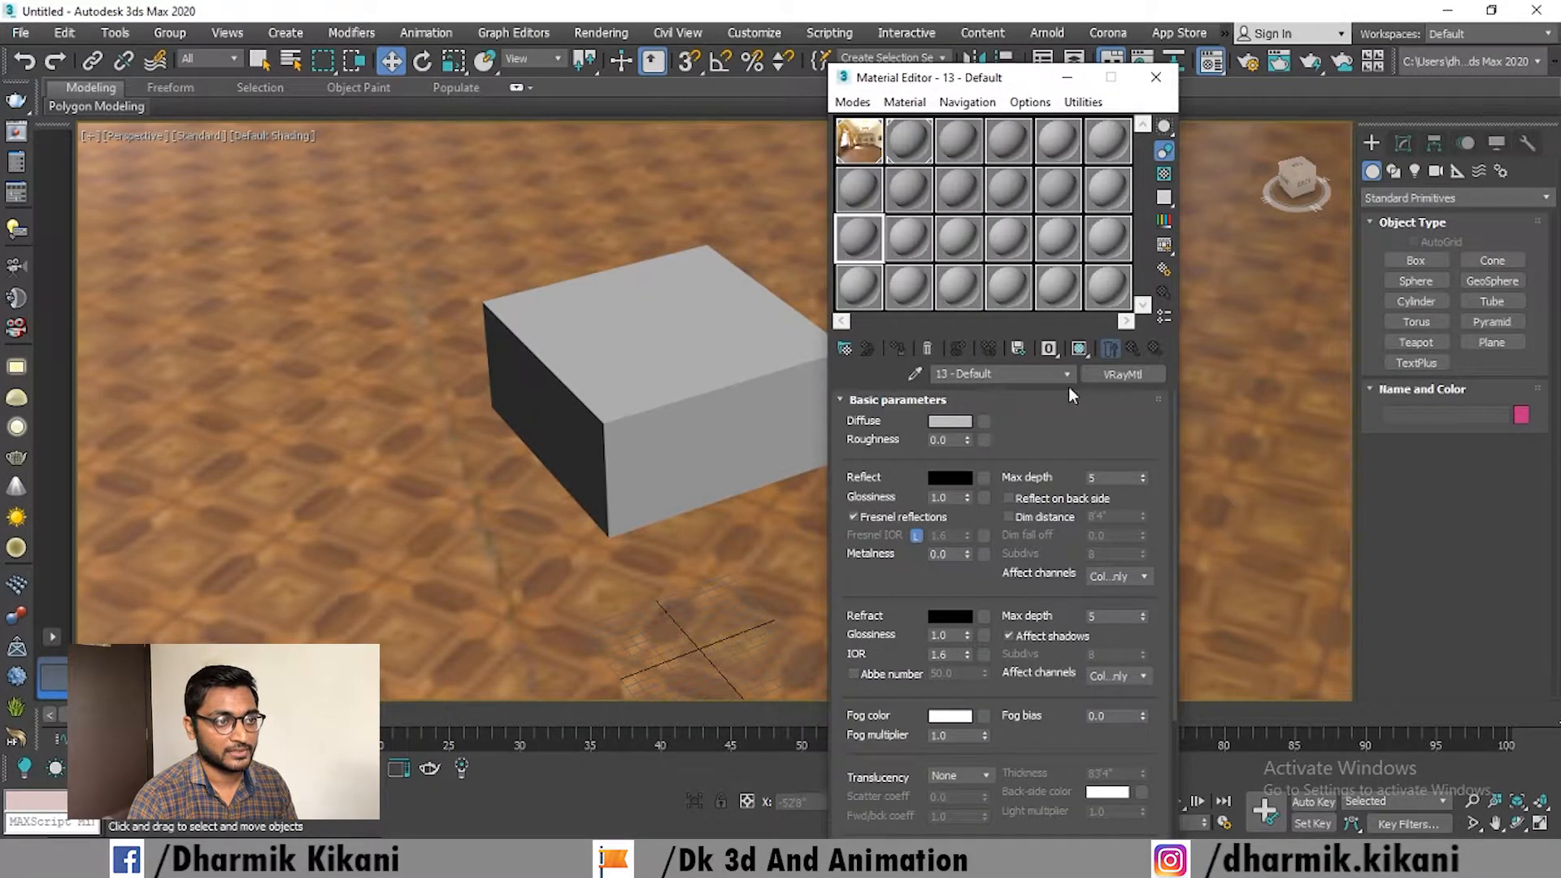
# Step: Copy the 13 - Default VRayMtl onto another sample slot and look through the other slots
pyautogui.moveTo(909, 237); pyautogui.dragTo(1018, 218)
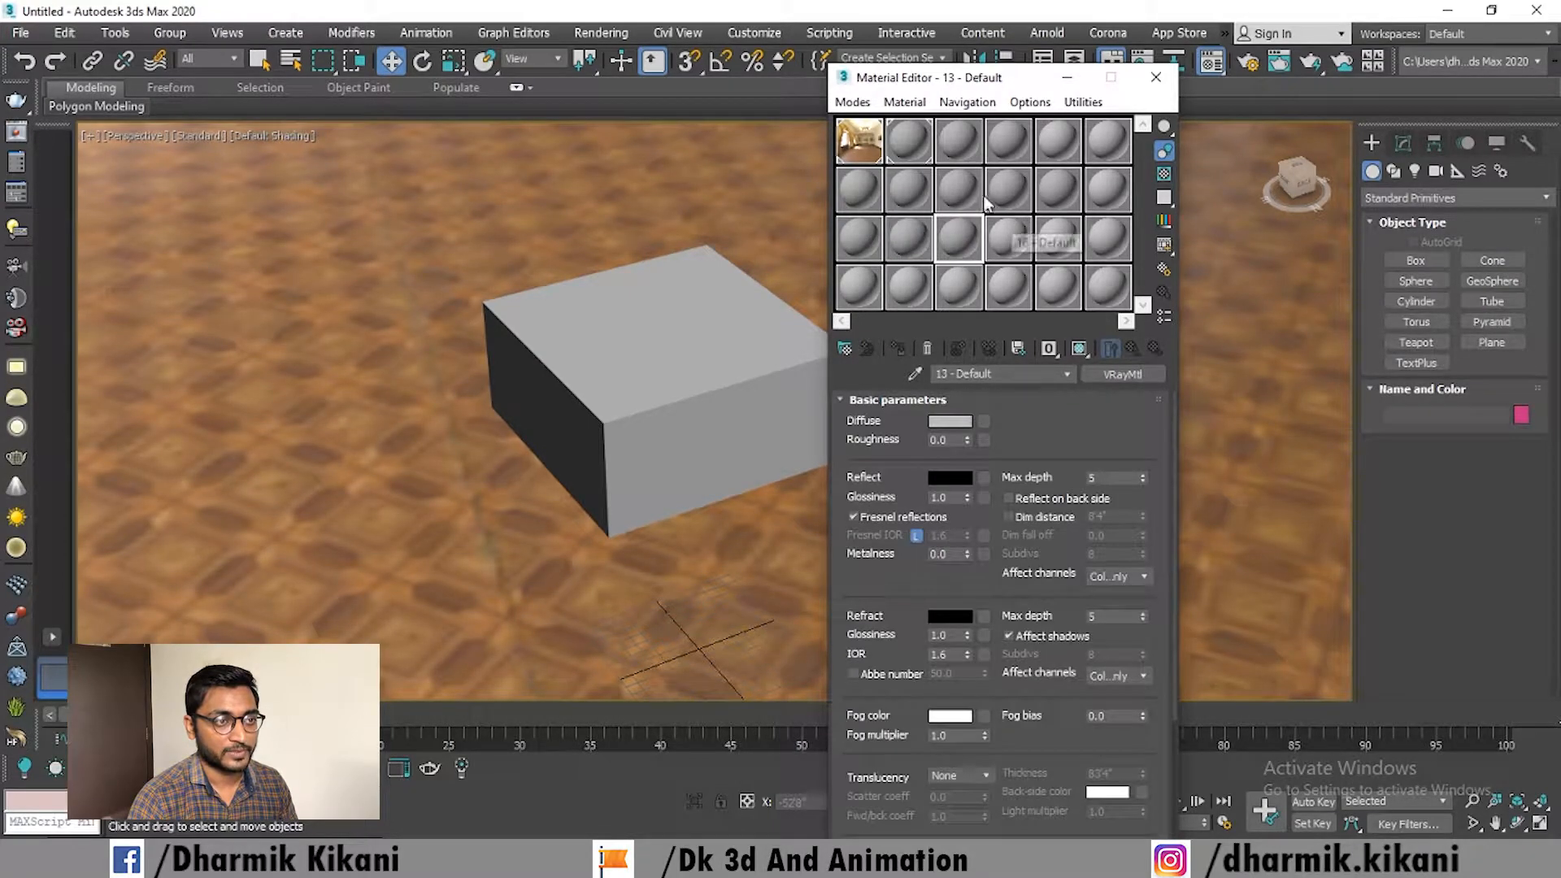
pyautogui.click(970, 203)
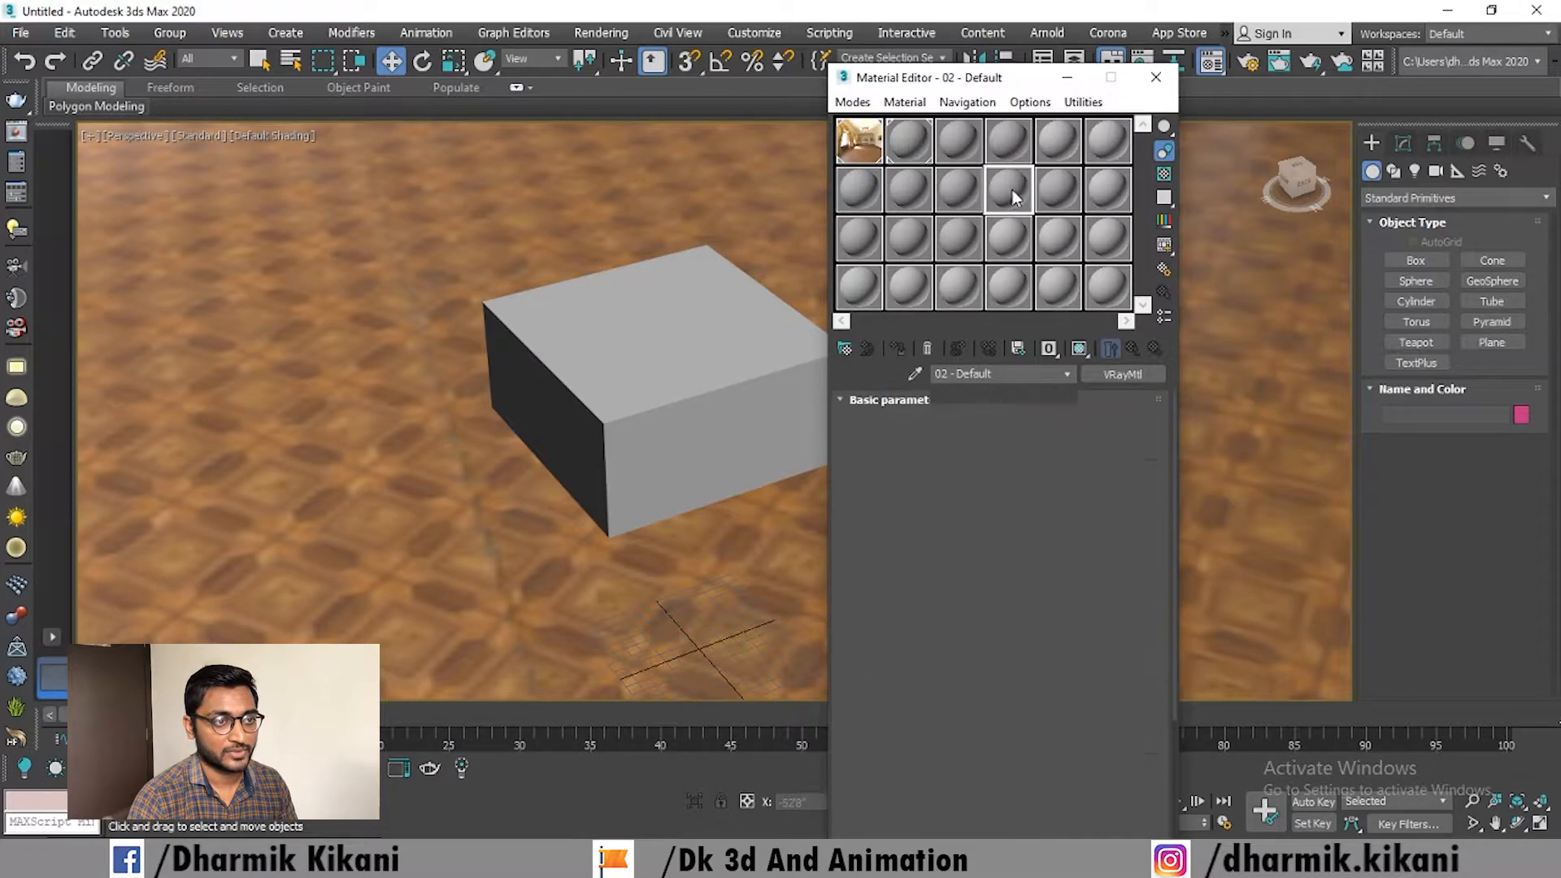
pyautogui.click(1097, 195)
pyautogui.click(1091, 255)
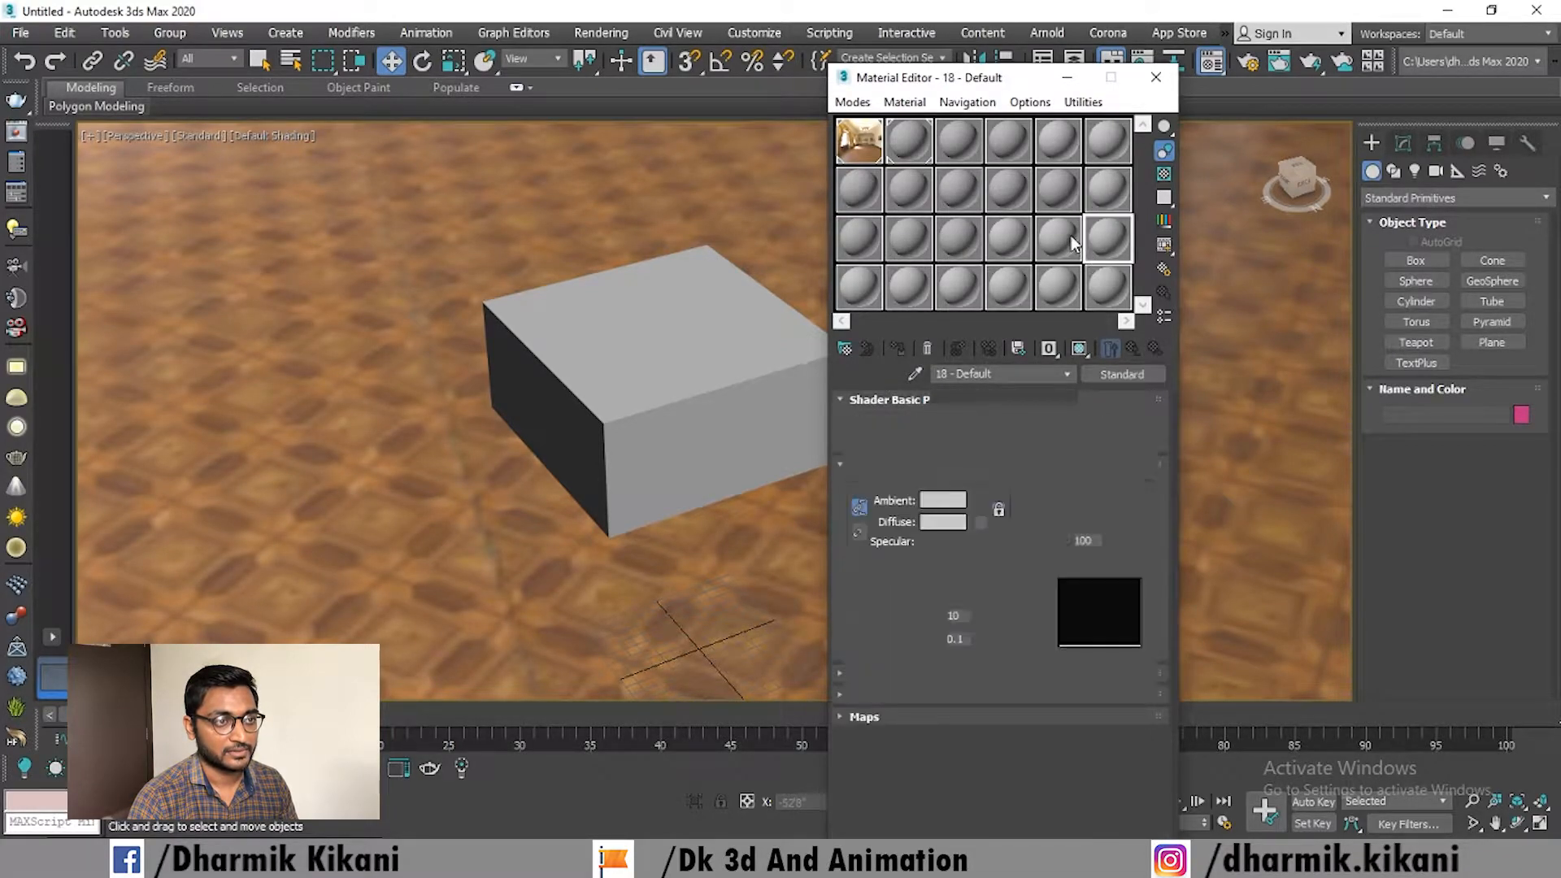
pyautogui.click(1036, 144)
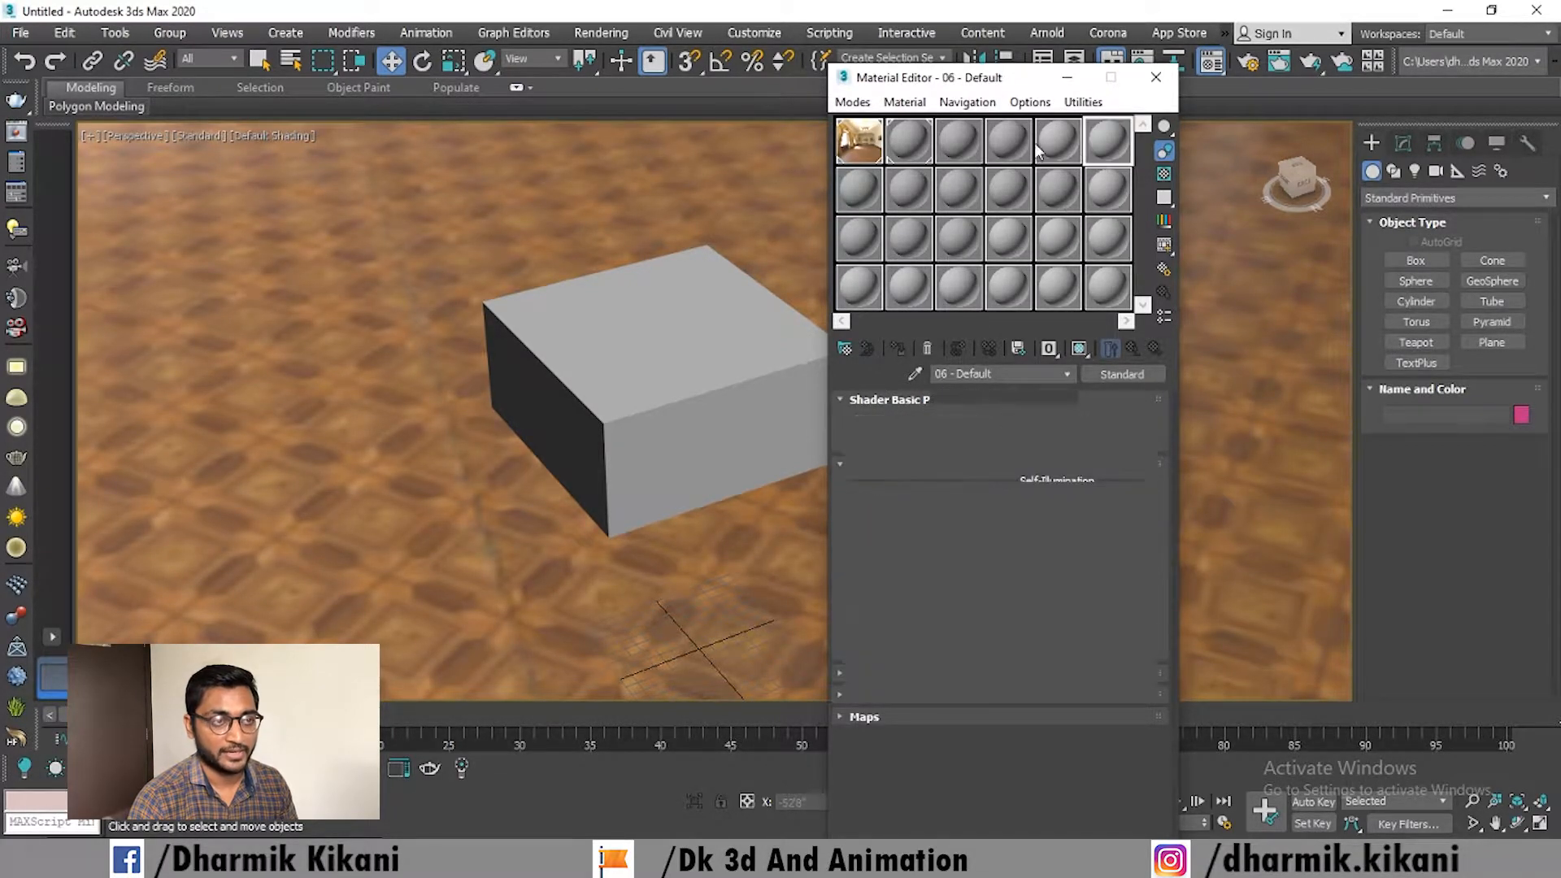
# Step: Load the CoronadoStripStone_StoneVeneer_Fawn_Large-1000x650 image from the Uvw mapping folder as the diffuse bitmap of the 02 - Default material
pyautogui.click(911, 143)
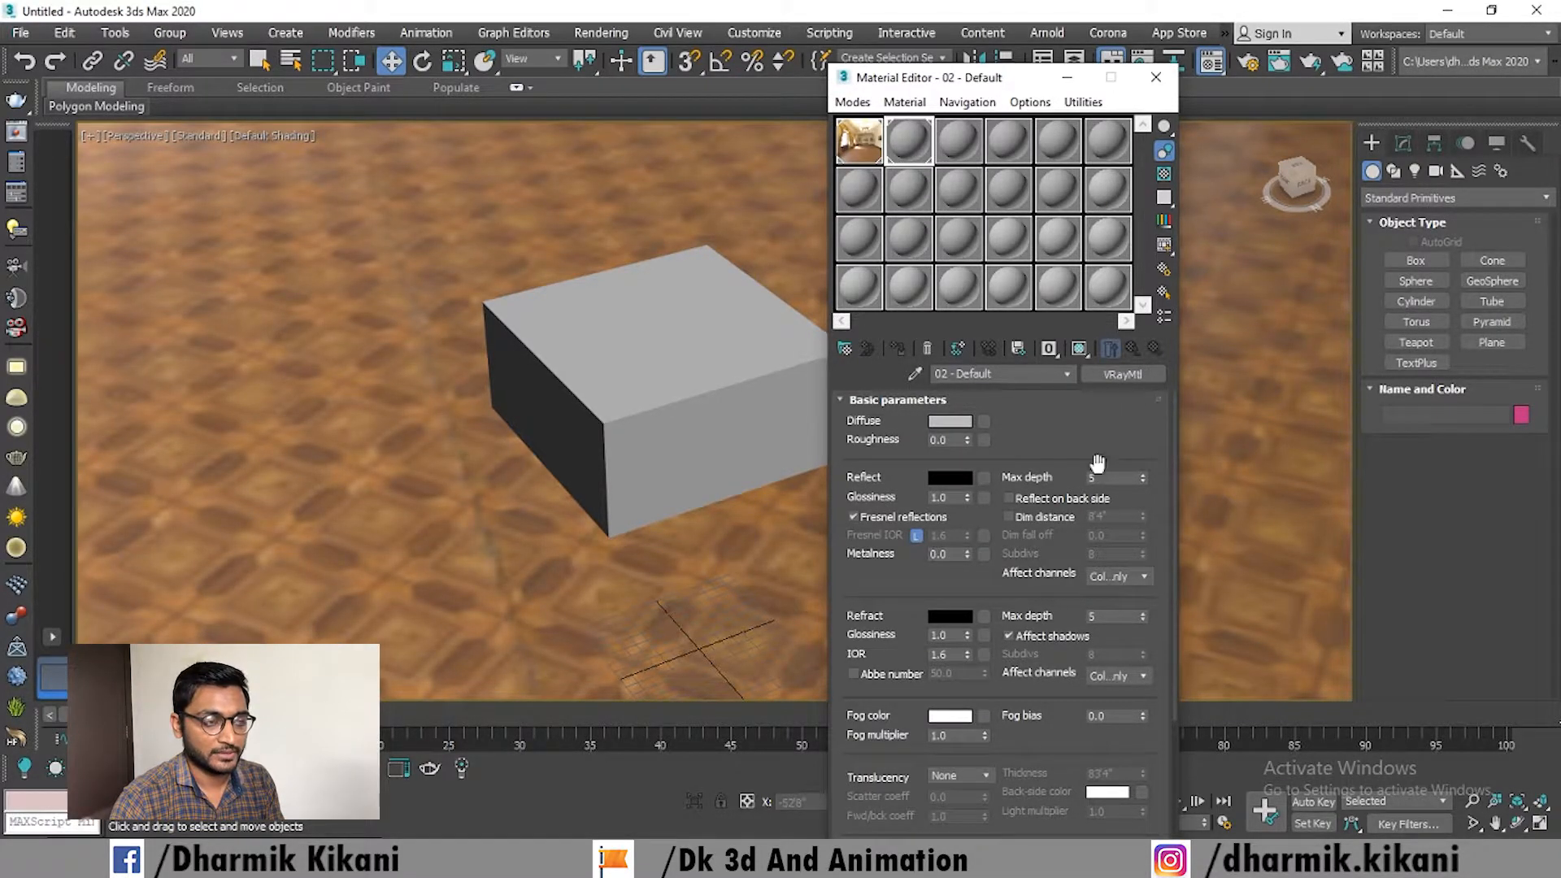
pyautogui.click(983, 421)
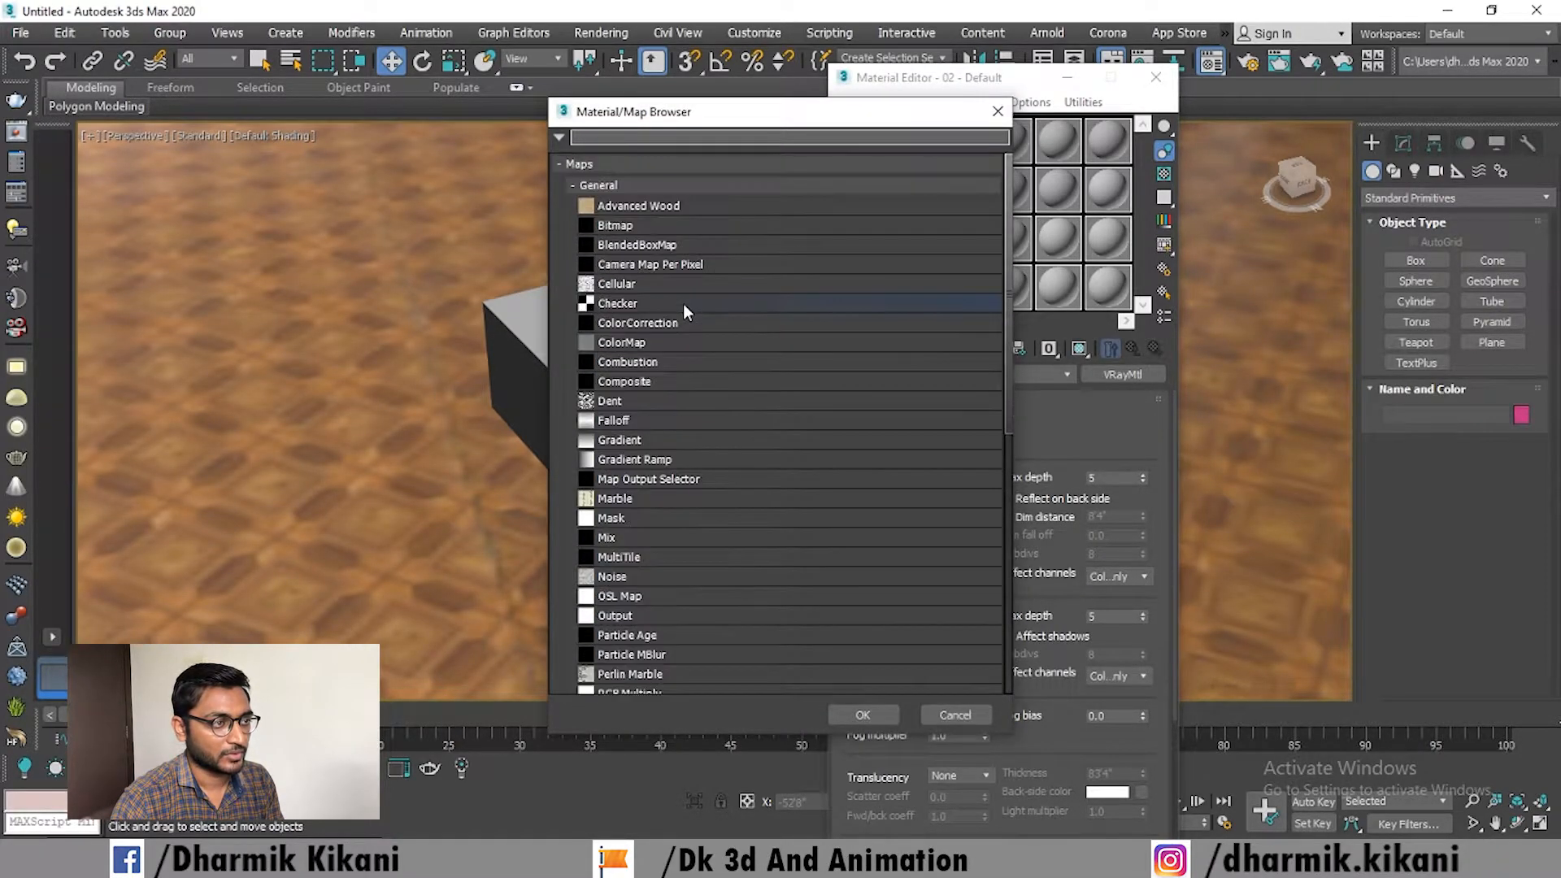
pyautogui.click(634, 227)
pyautogui.doubleClick(634, 227)
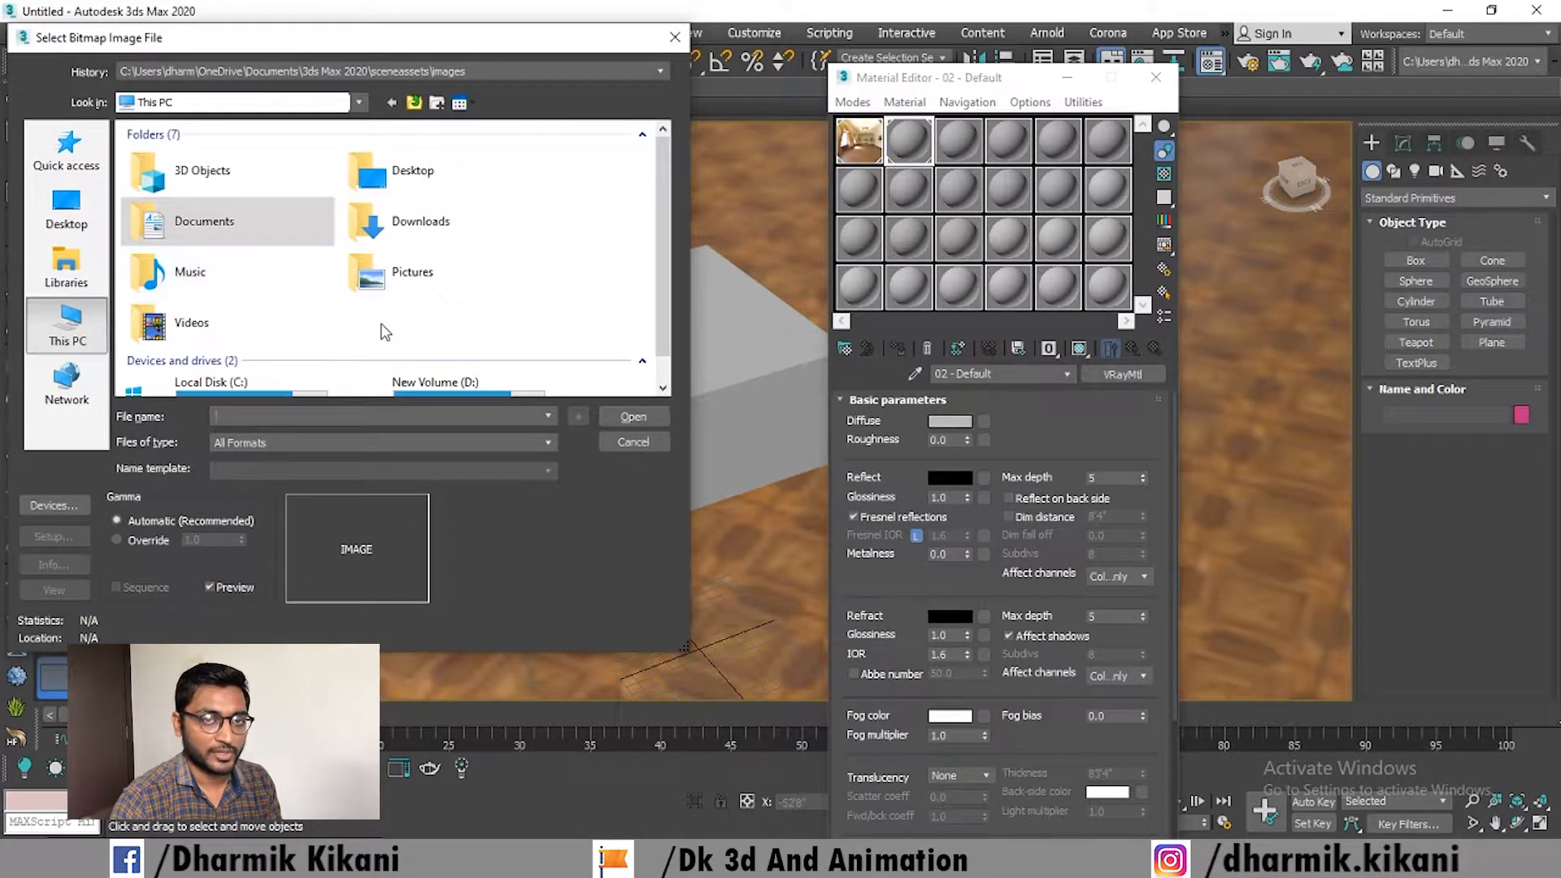
pyautogui.scroll(-1, 387, 329)
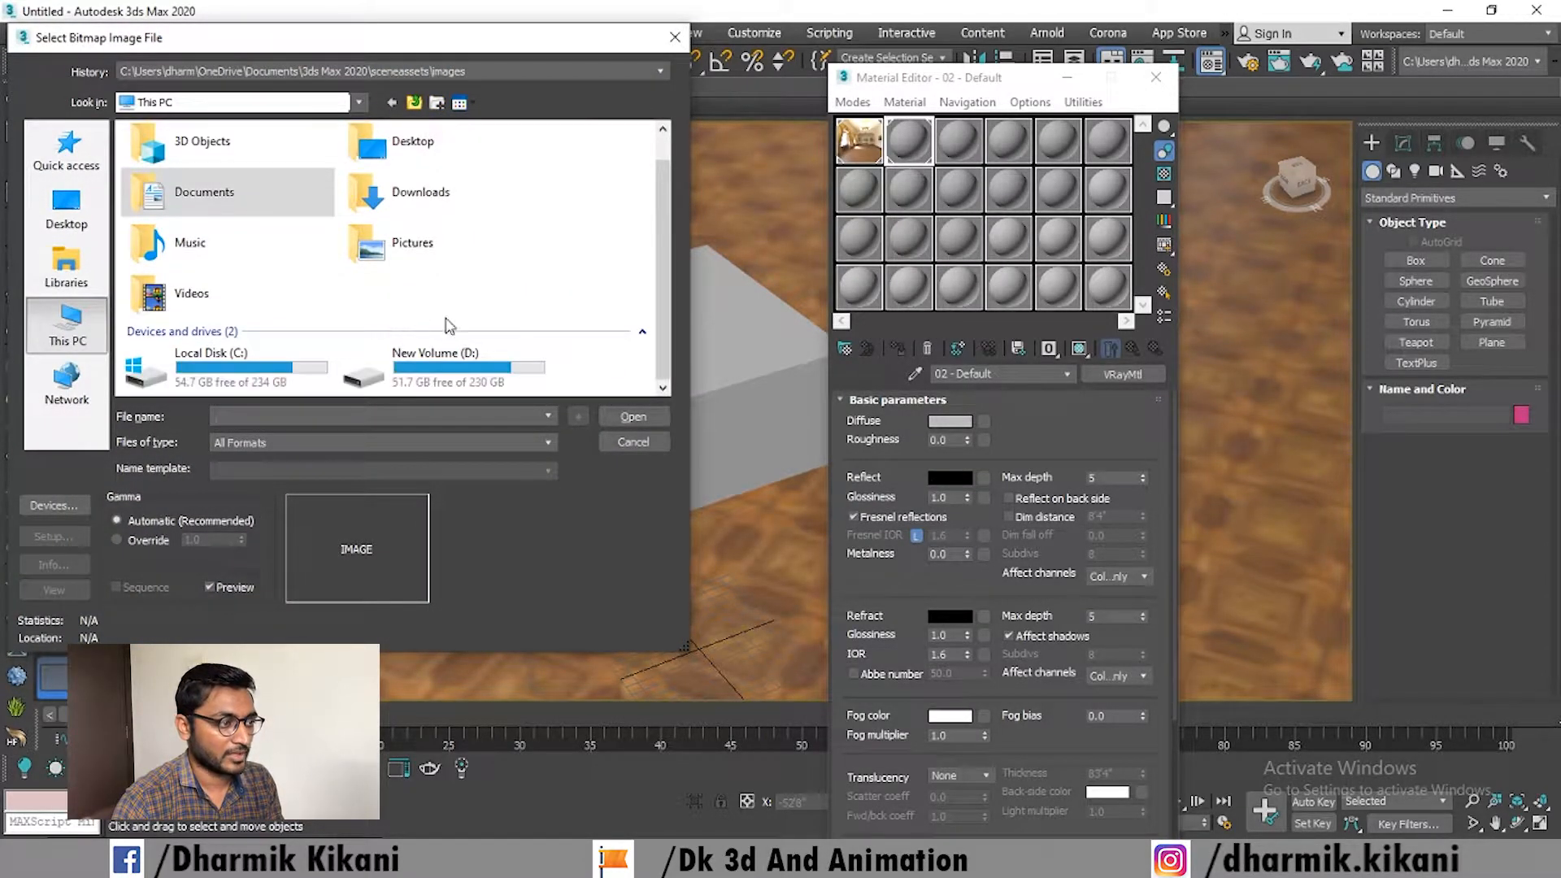
pyautogui.doubleClick(442, 364)
pyautogui.doubleClick(244, 322)
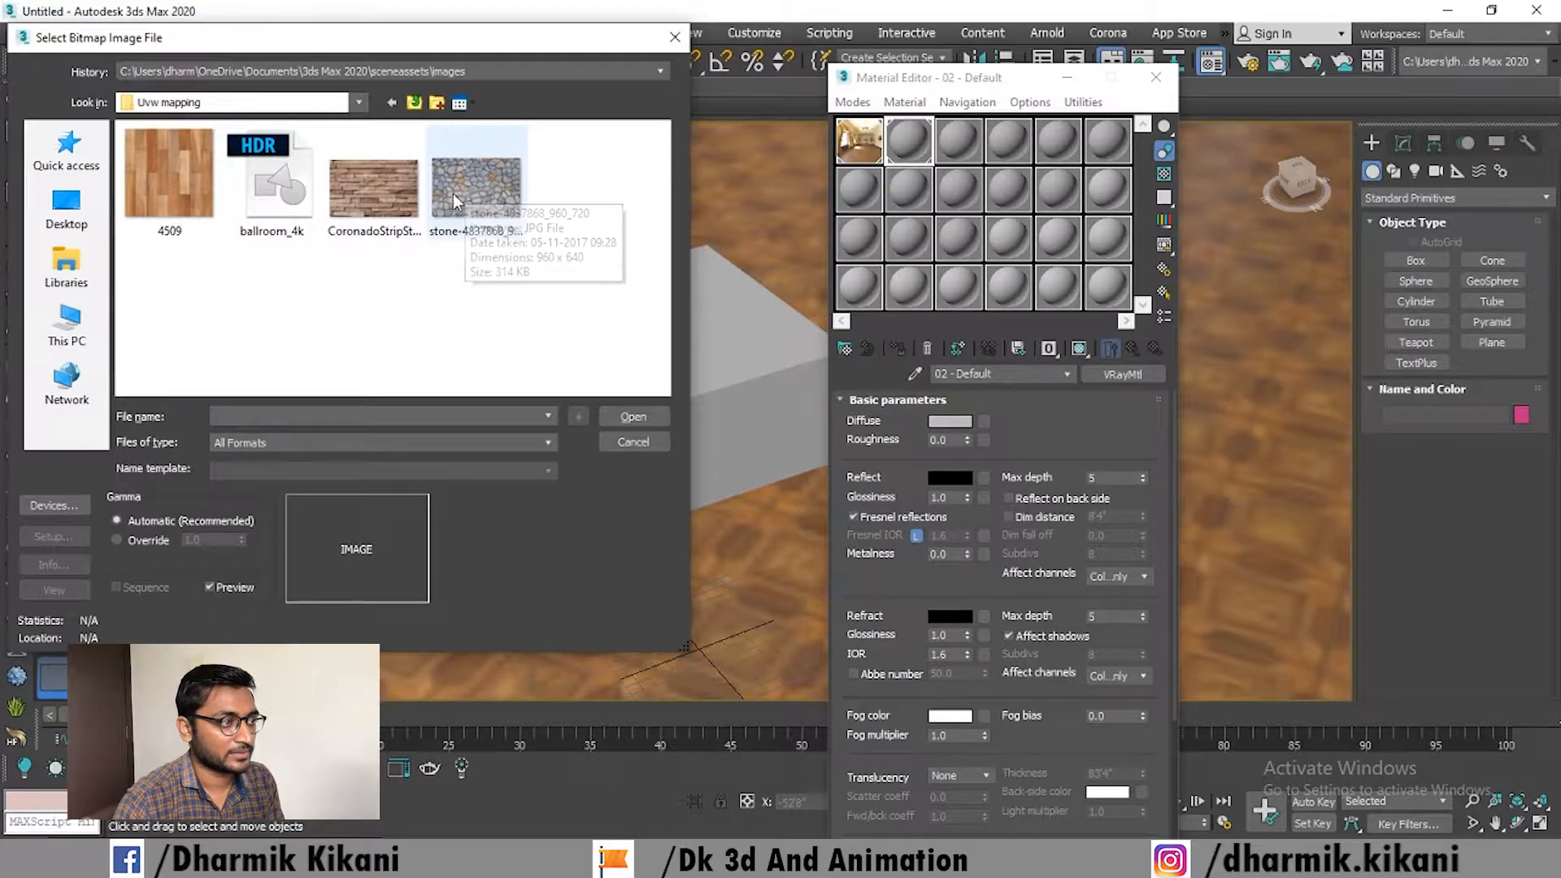
pyautogui.click(381, 195)
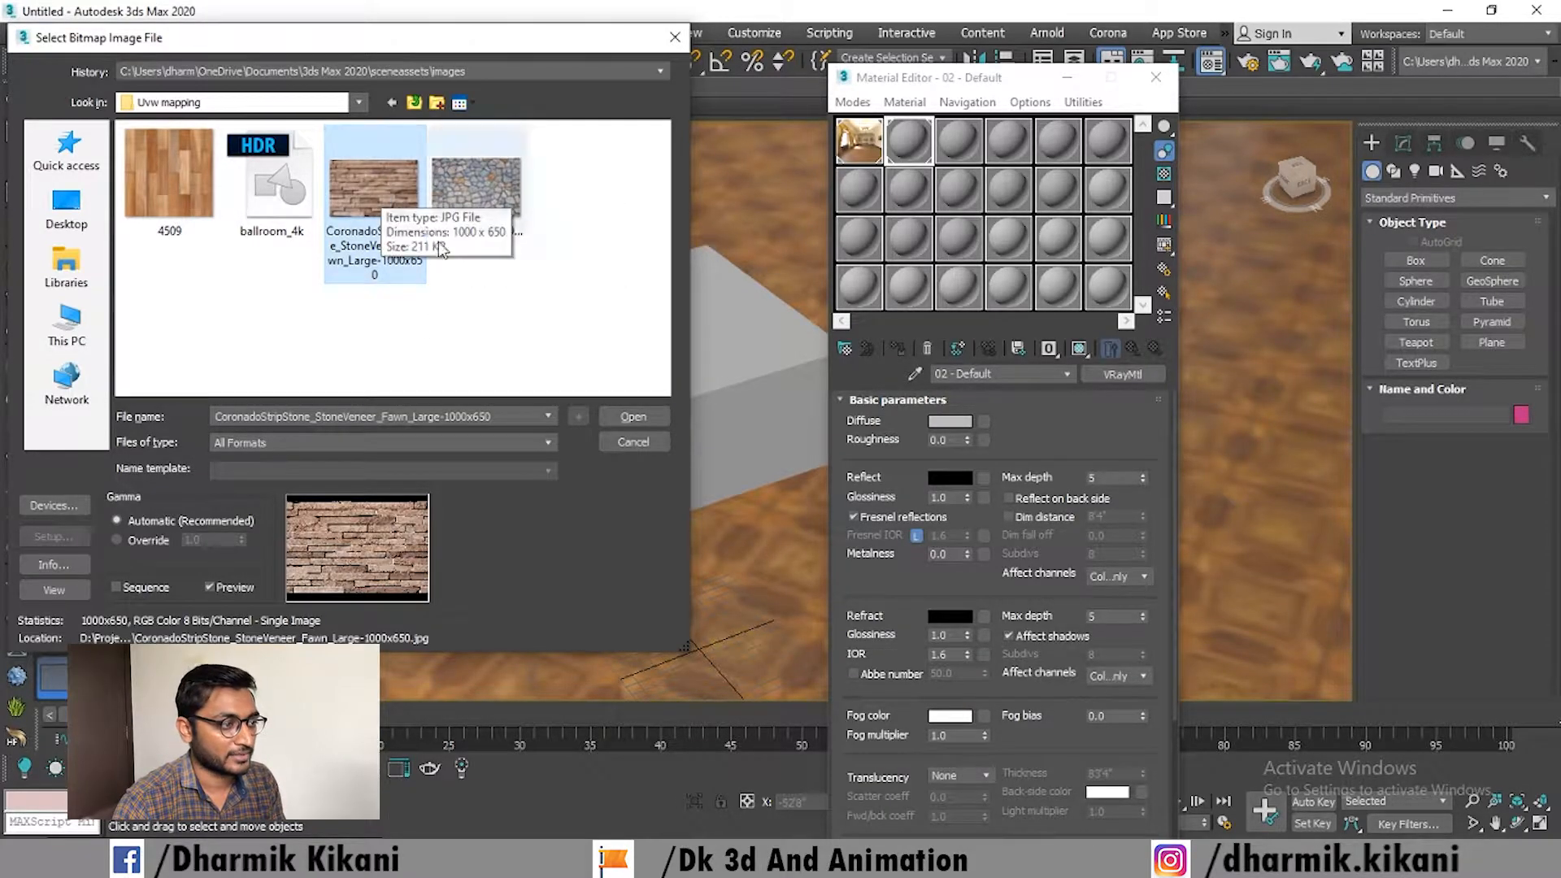
pyautogui.click(641, 418)
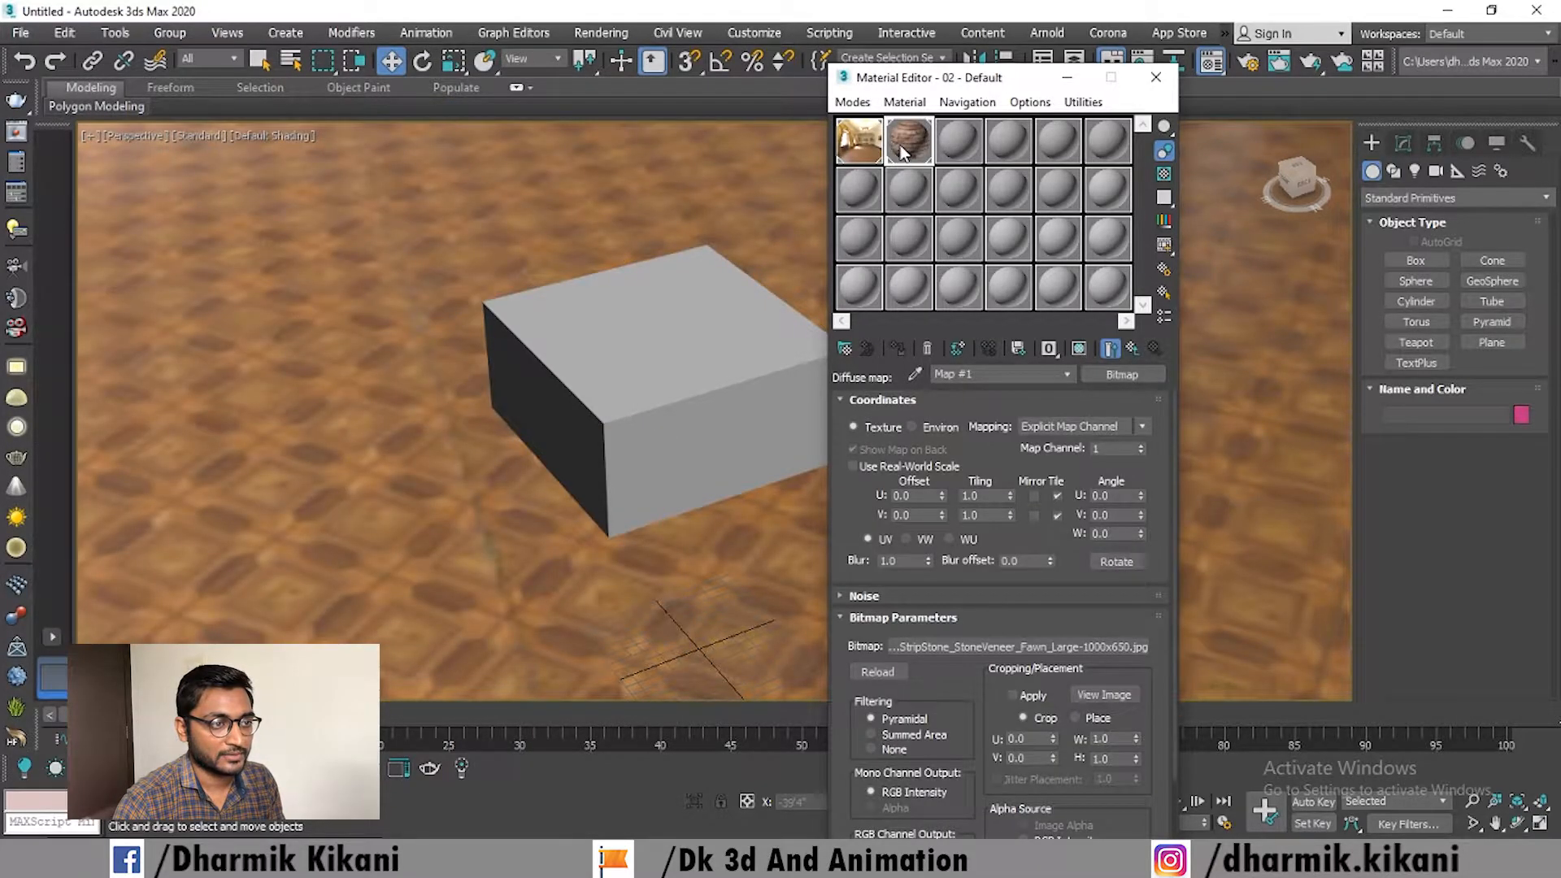
# Step: Open an enlarged preview of the stone material sample and place it beside the box
pyautogui.doubleClick(904, 153)
pyautogui.moveTo(620, 120); pyautogui.dragTo(336, 114)
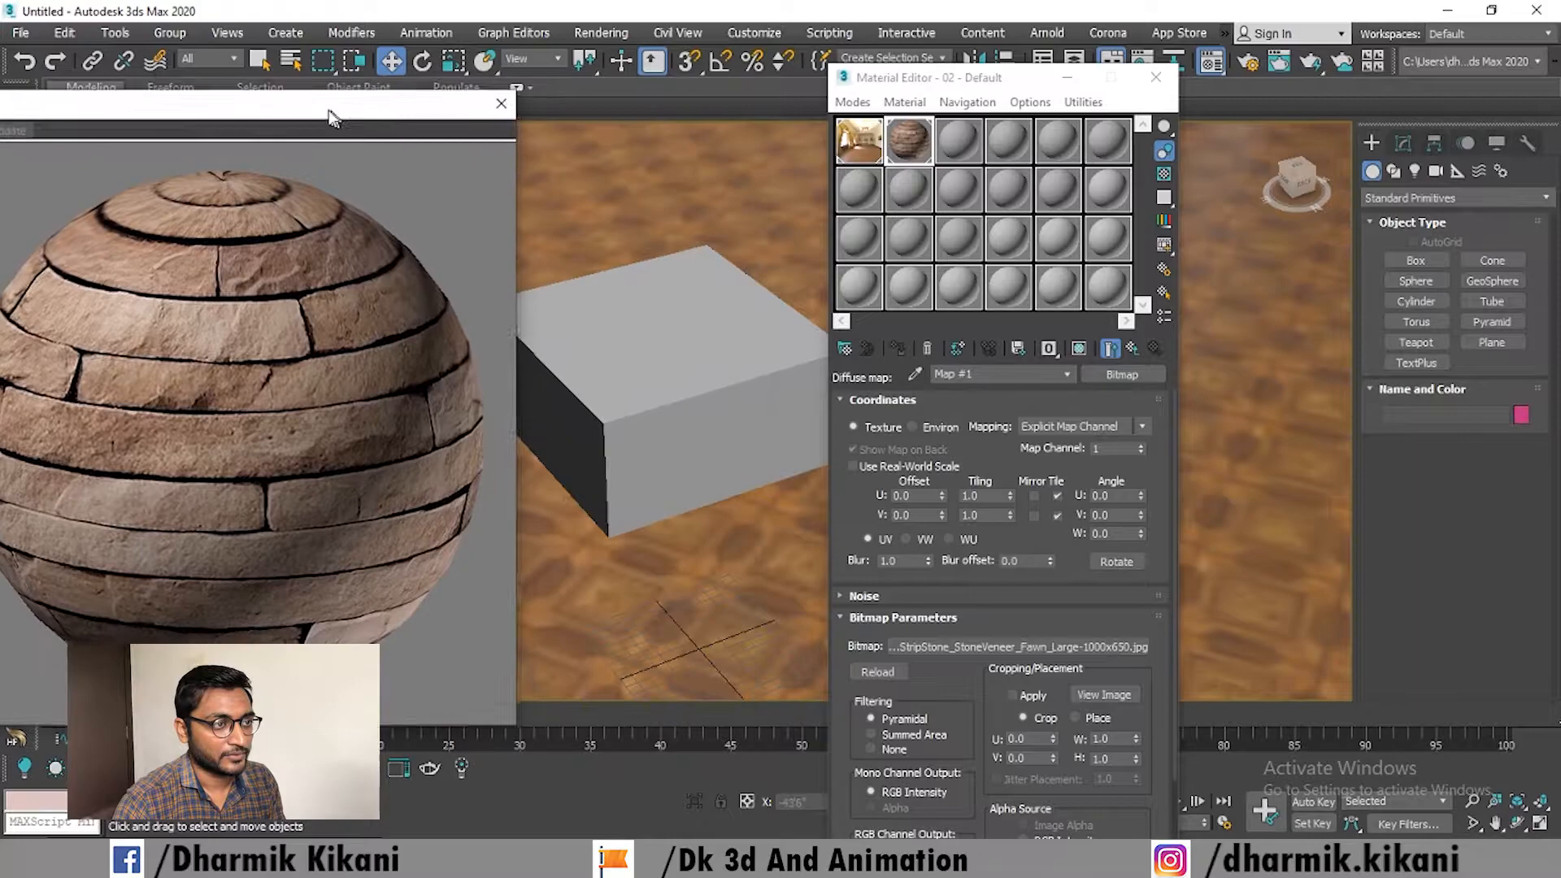
# Step: Assign the stone material to the box and show its texture in the viewport
pyautogui.click(630, 350)
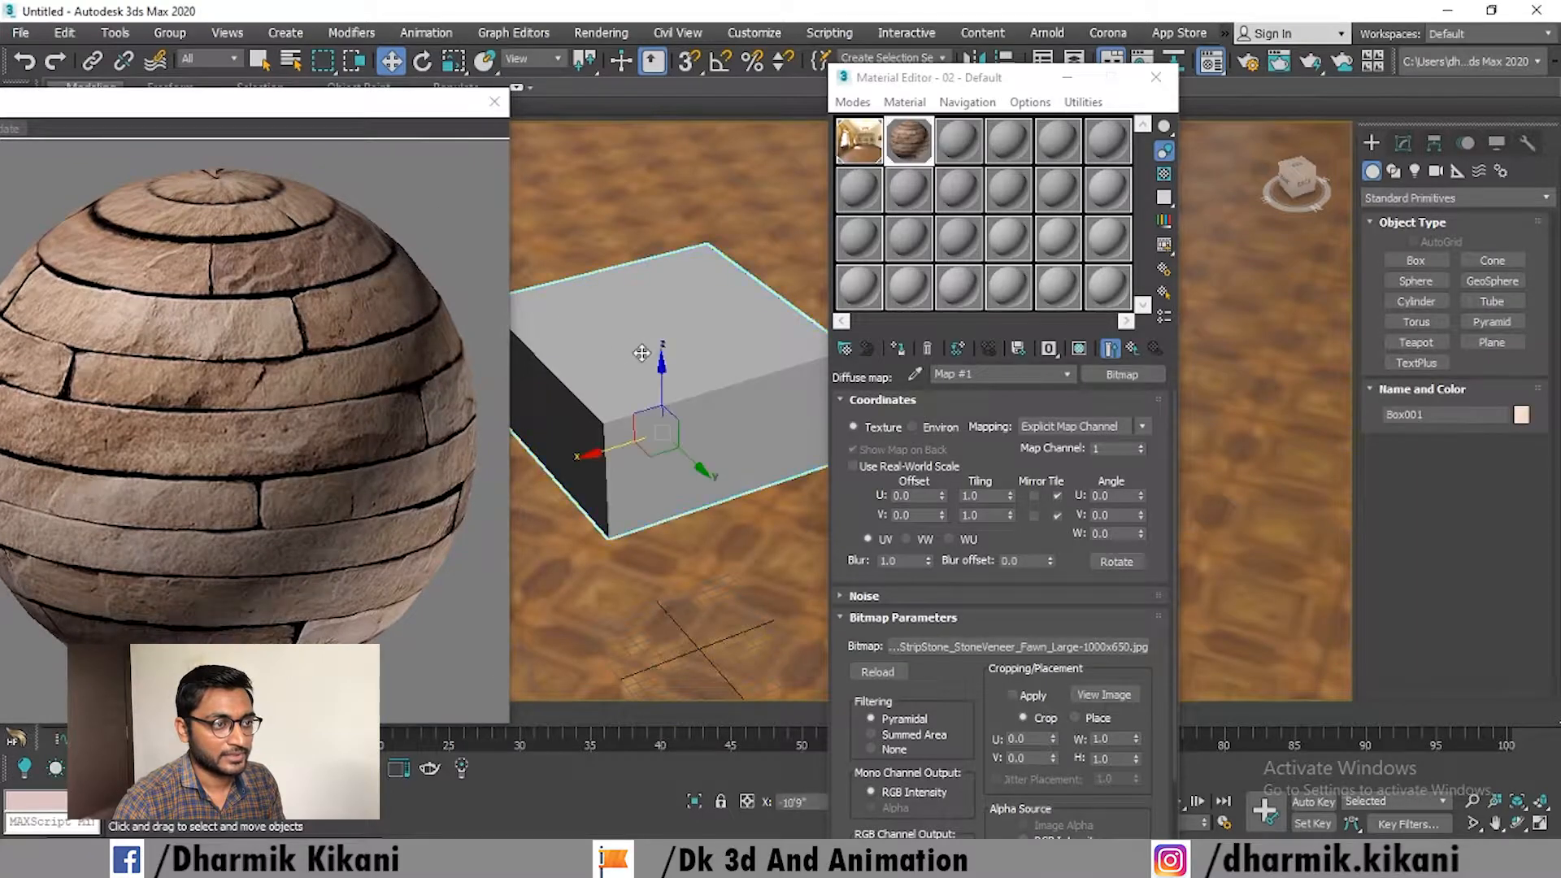
pyautogui.click(898, 350)
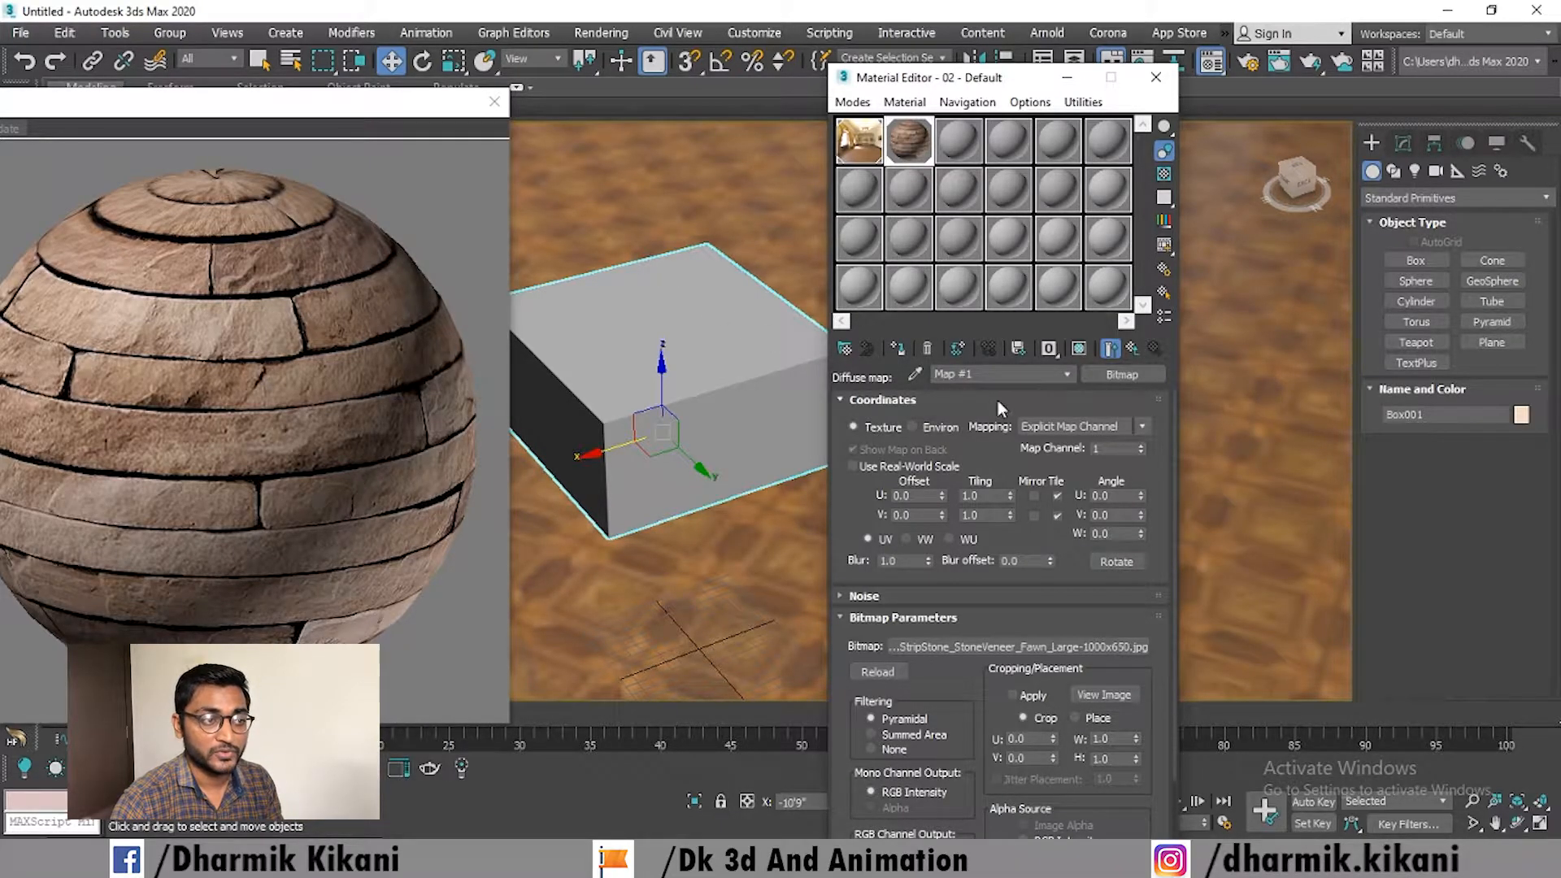
pyautogui.click(1079, 349)
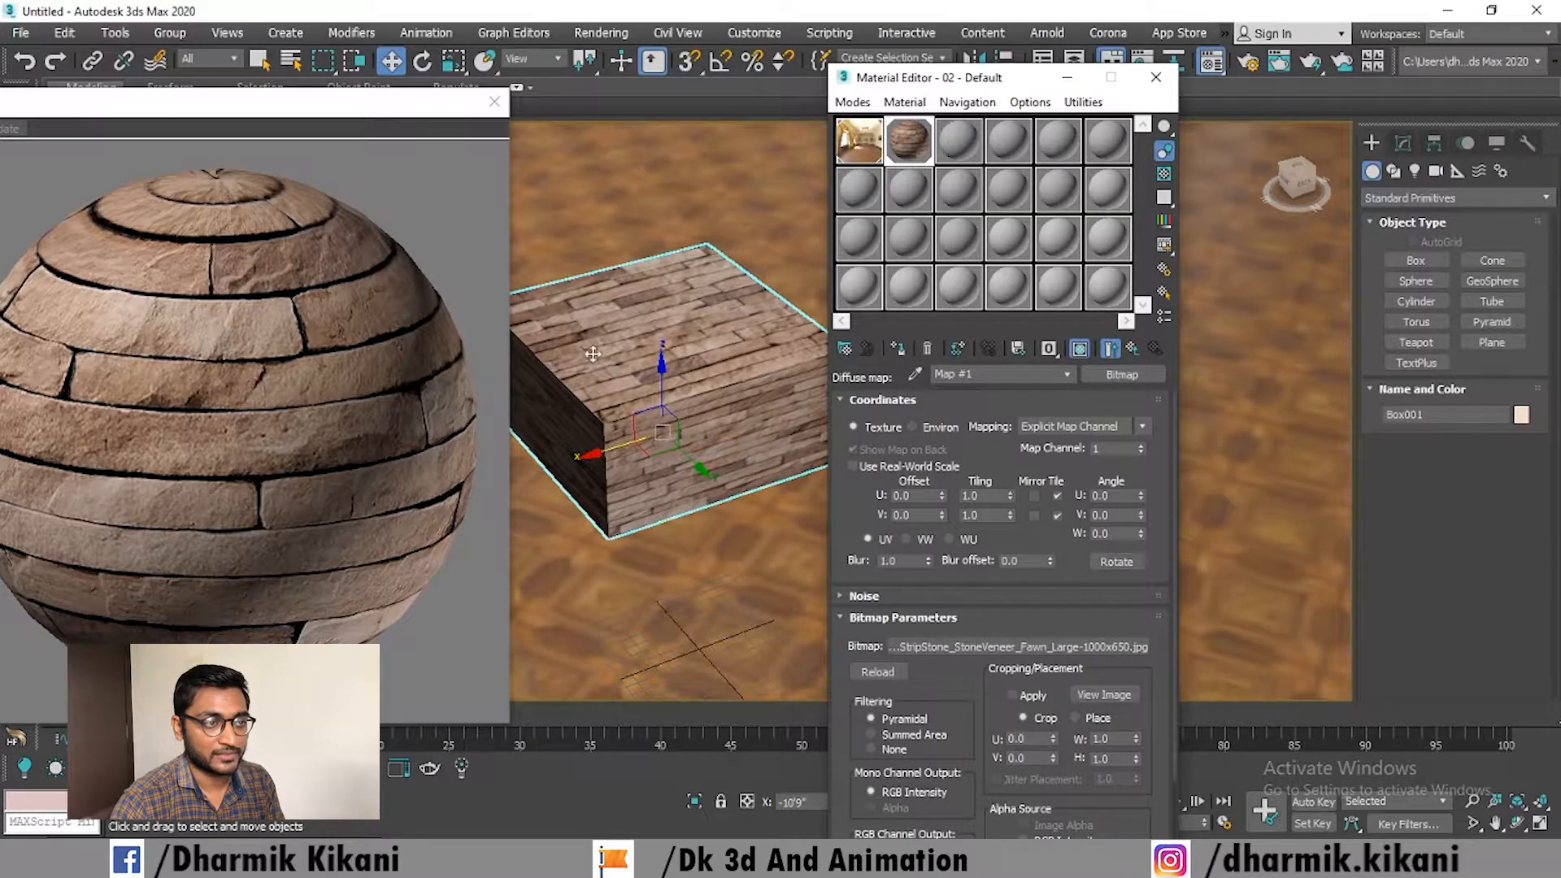
# Step: Return from the bitmap to its parent VRayMtl and set the reflection colour to grey with value 161
pyautogui.click(886, 400)
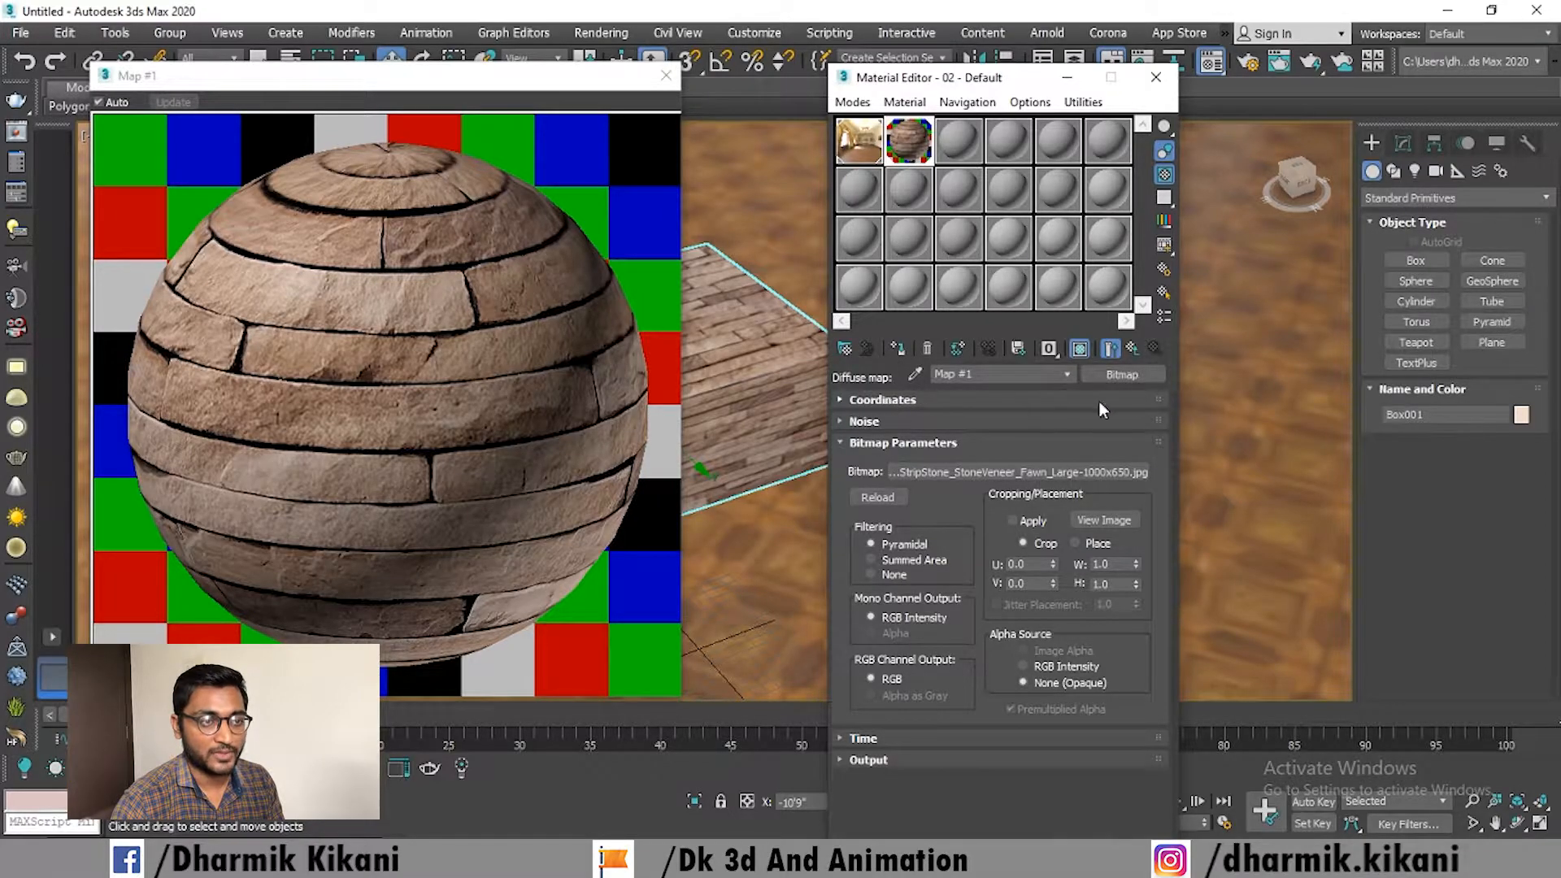
pyautogui.click(1133, 351)
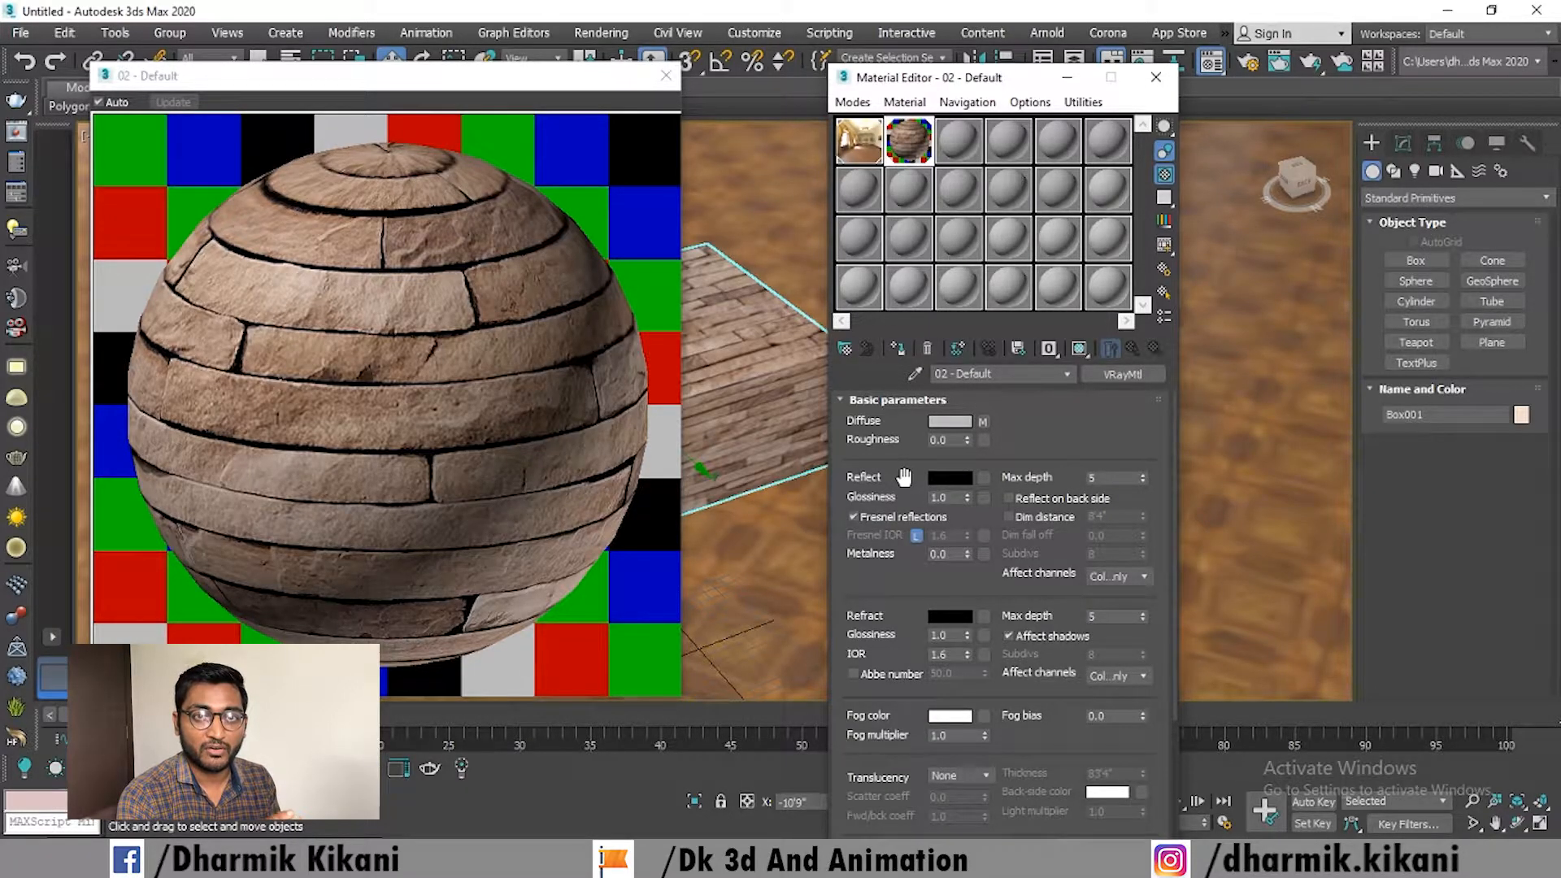
pyautogui.click(959, 476)
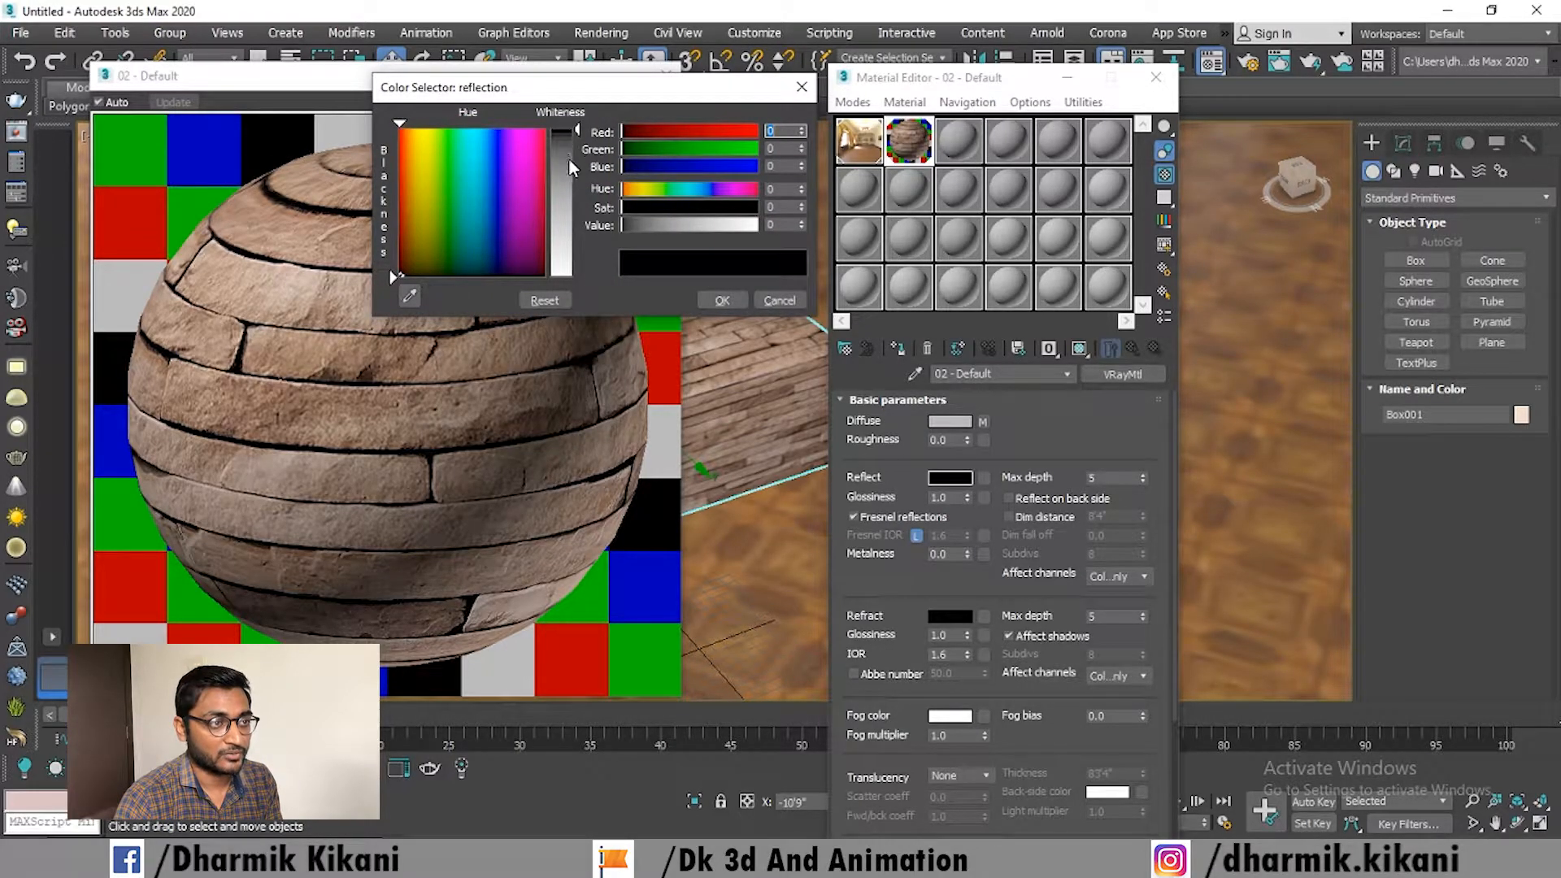
pyautogui.click(563, 224)
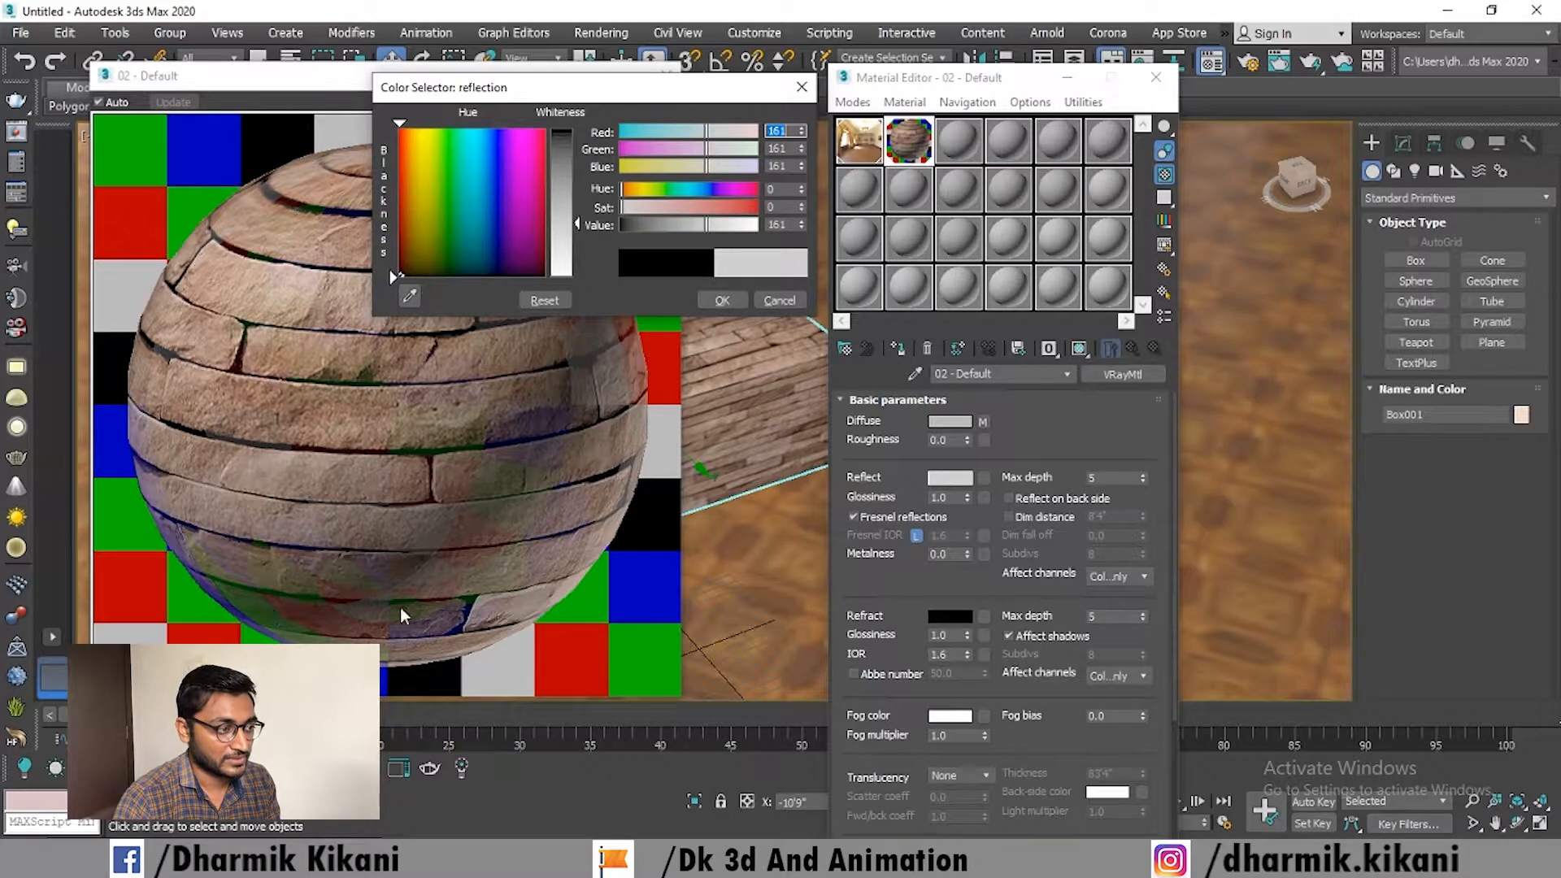
pyautogui.click(722, 300)
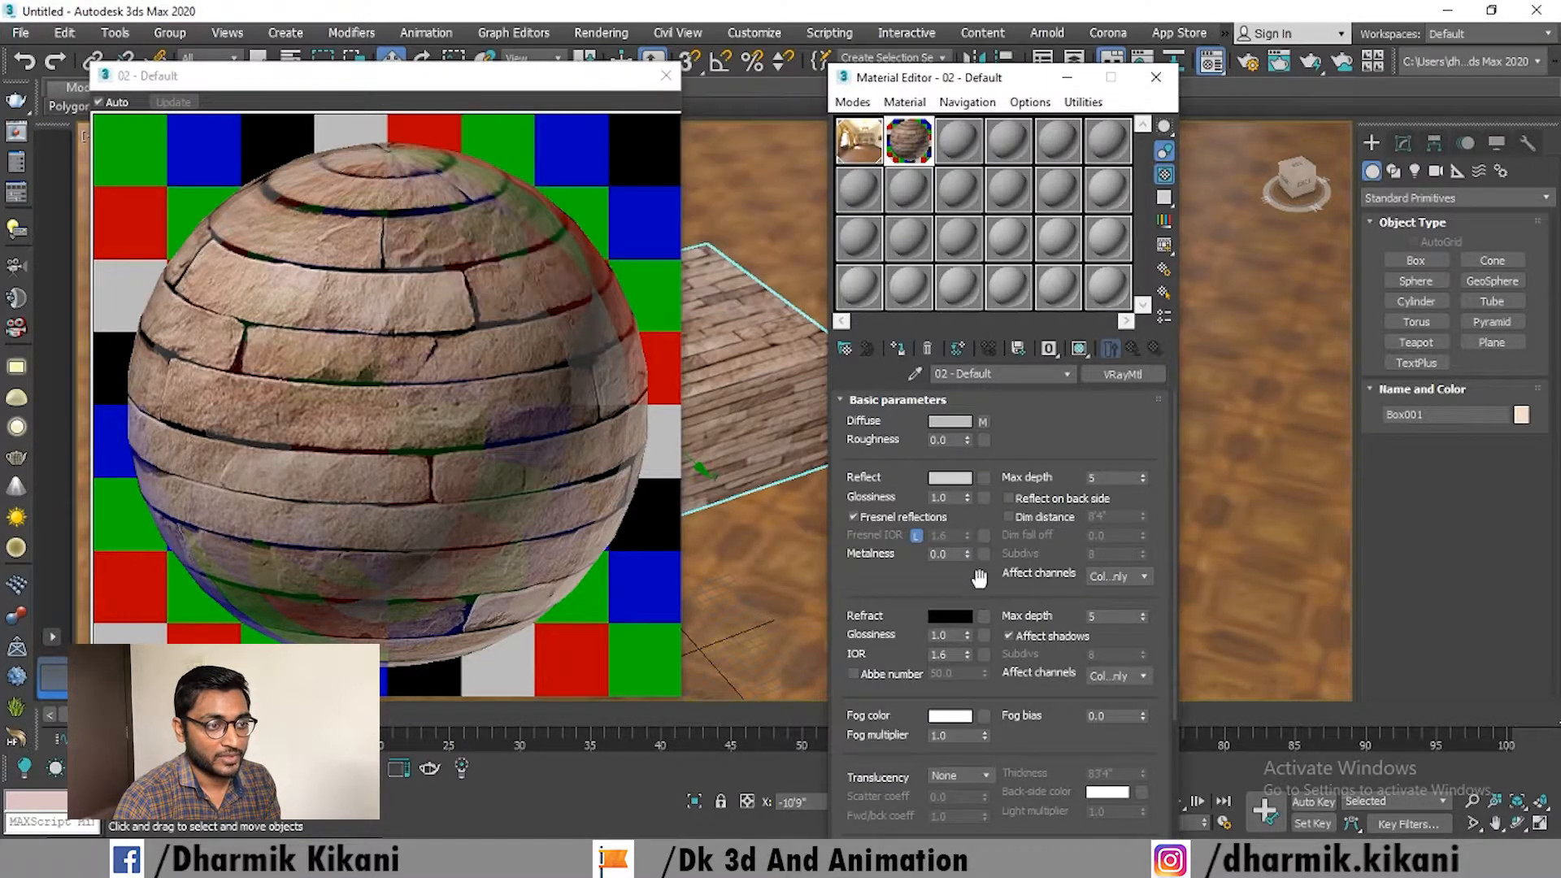
# Step: Try reflection glossiness values of 0.85 and 0.65 on the stone material
pyautogui.moveTo(956, 498); pyautogui.dragTo(927, 499)
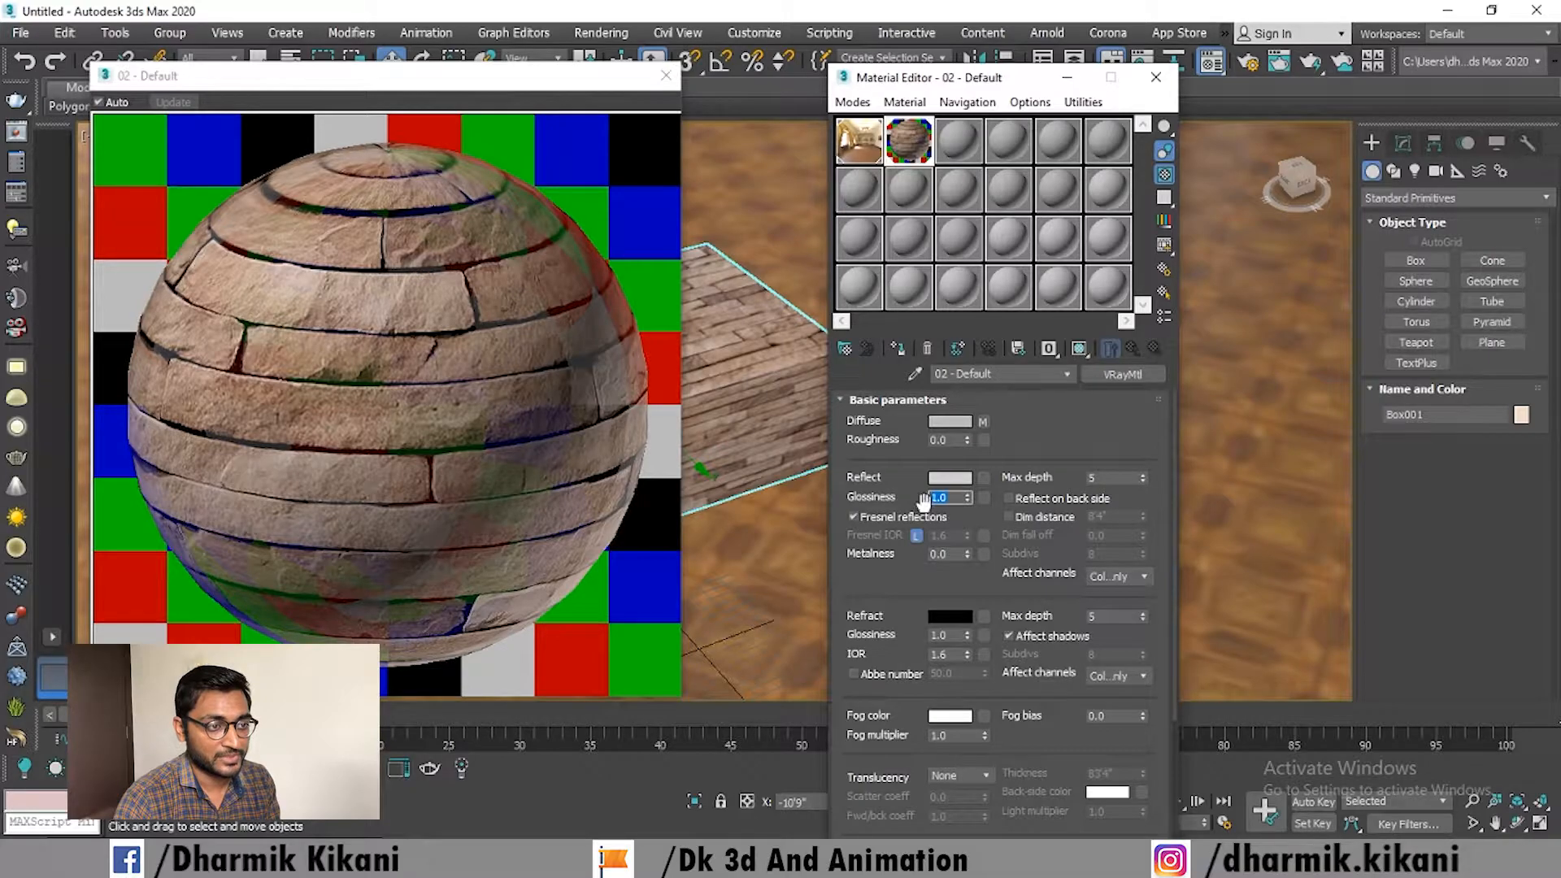
pyautogui.write('0.')
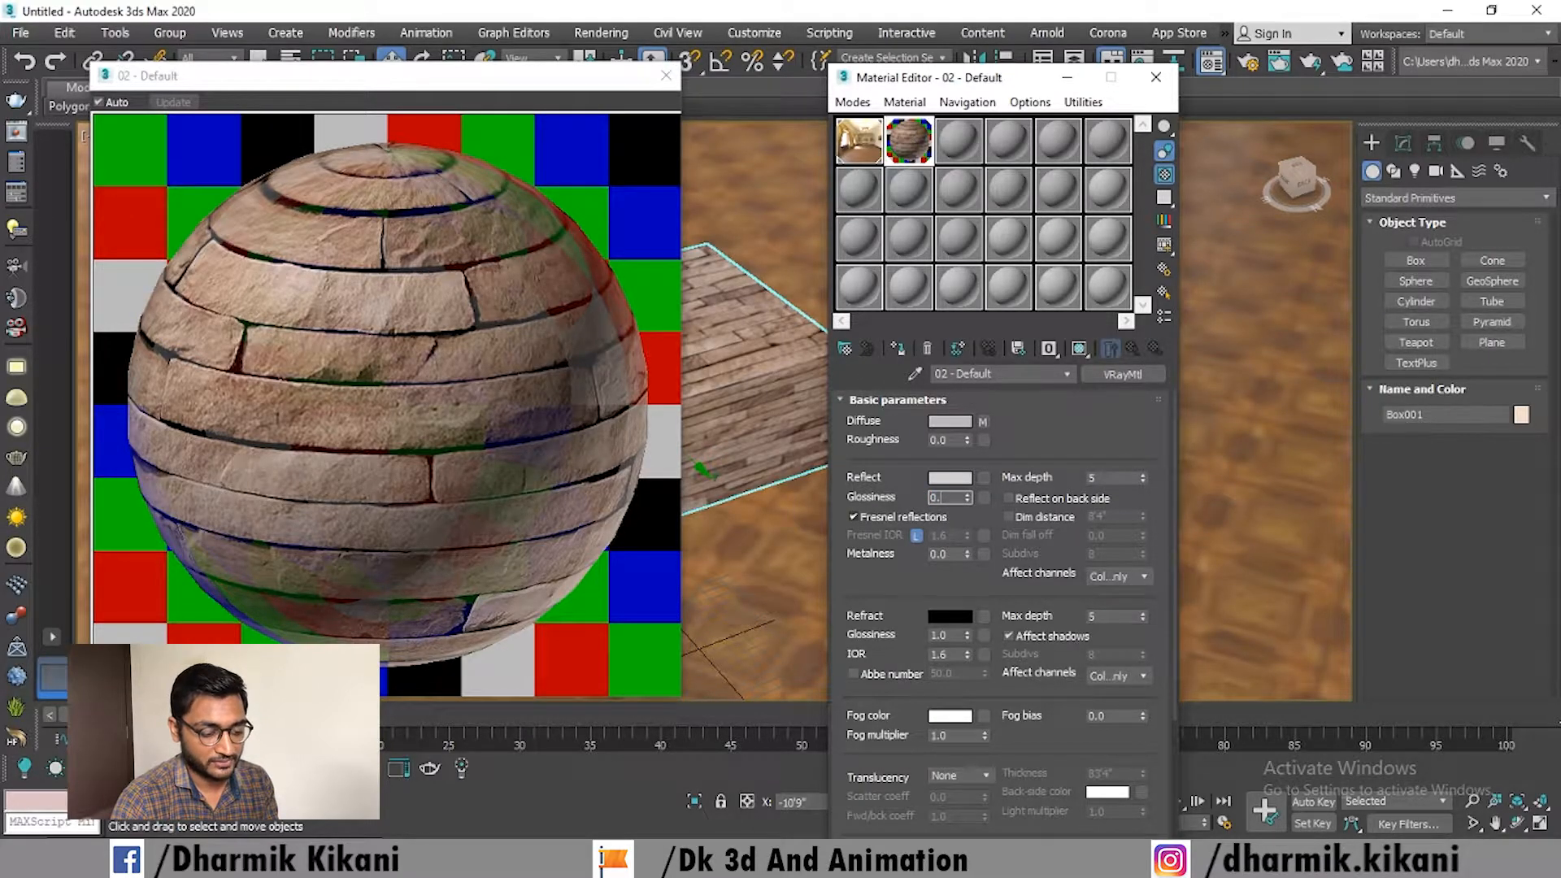
pyautogui.write('85')
pyautogui.press('Return')
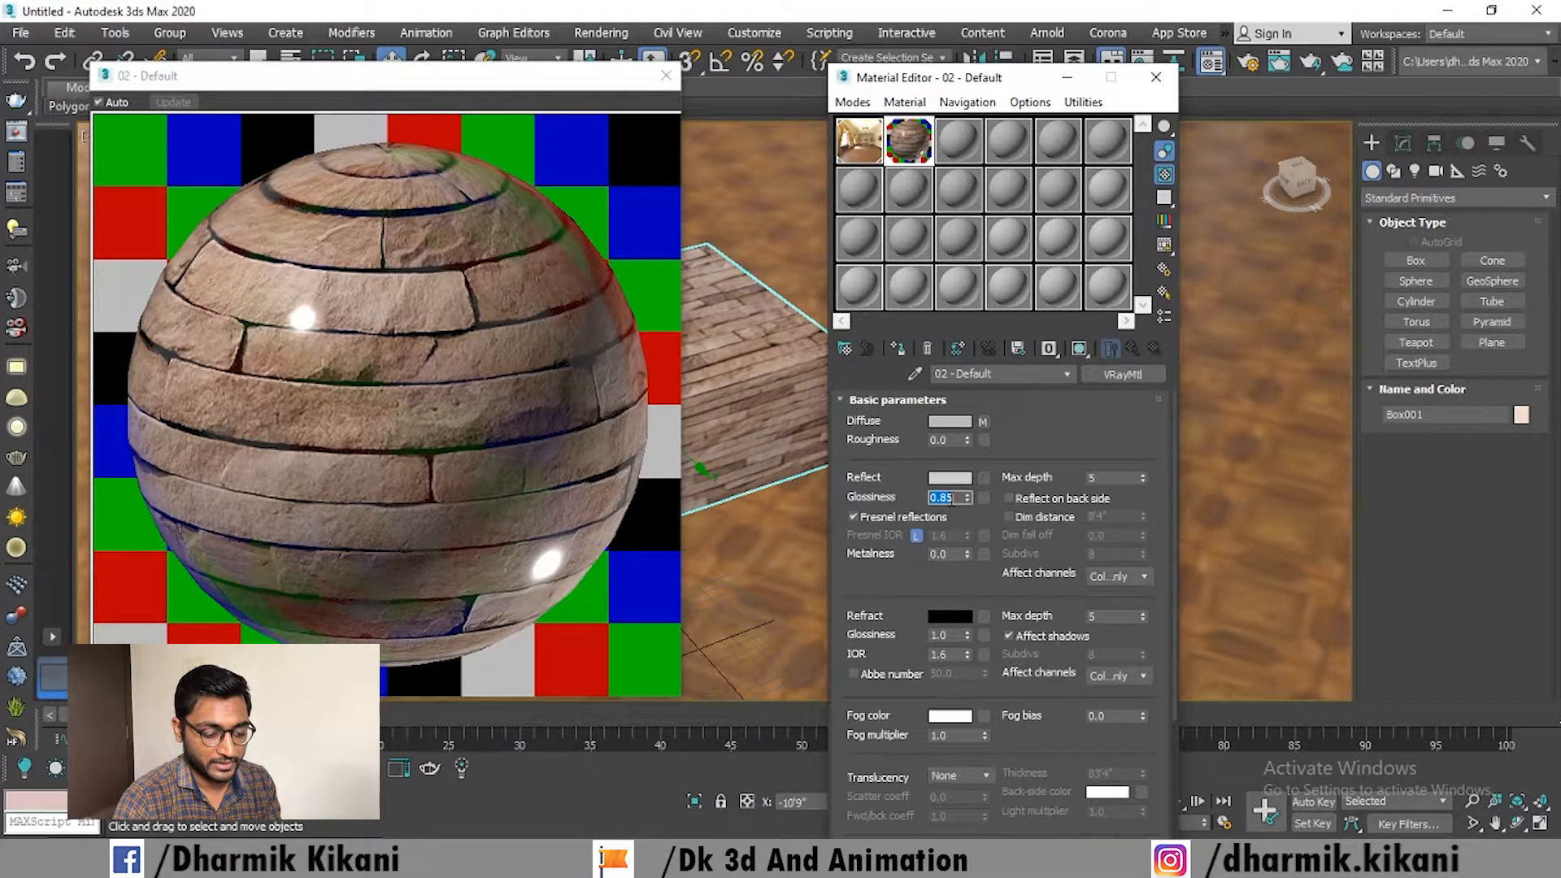
pyautogui.write('0.65')
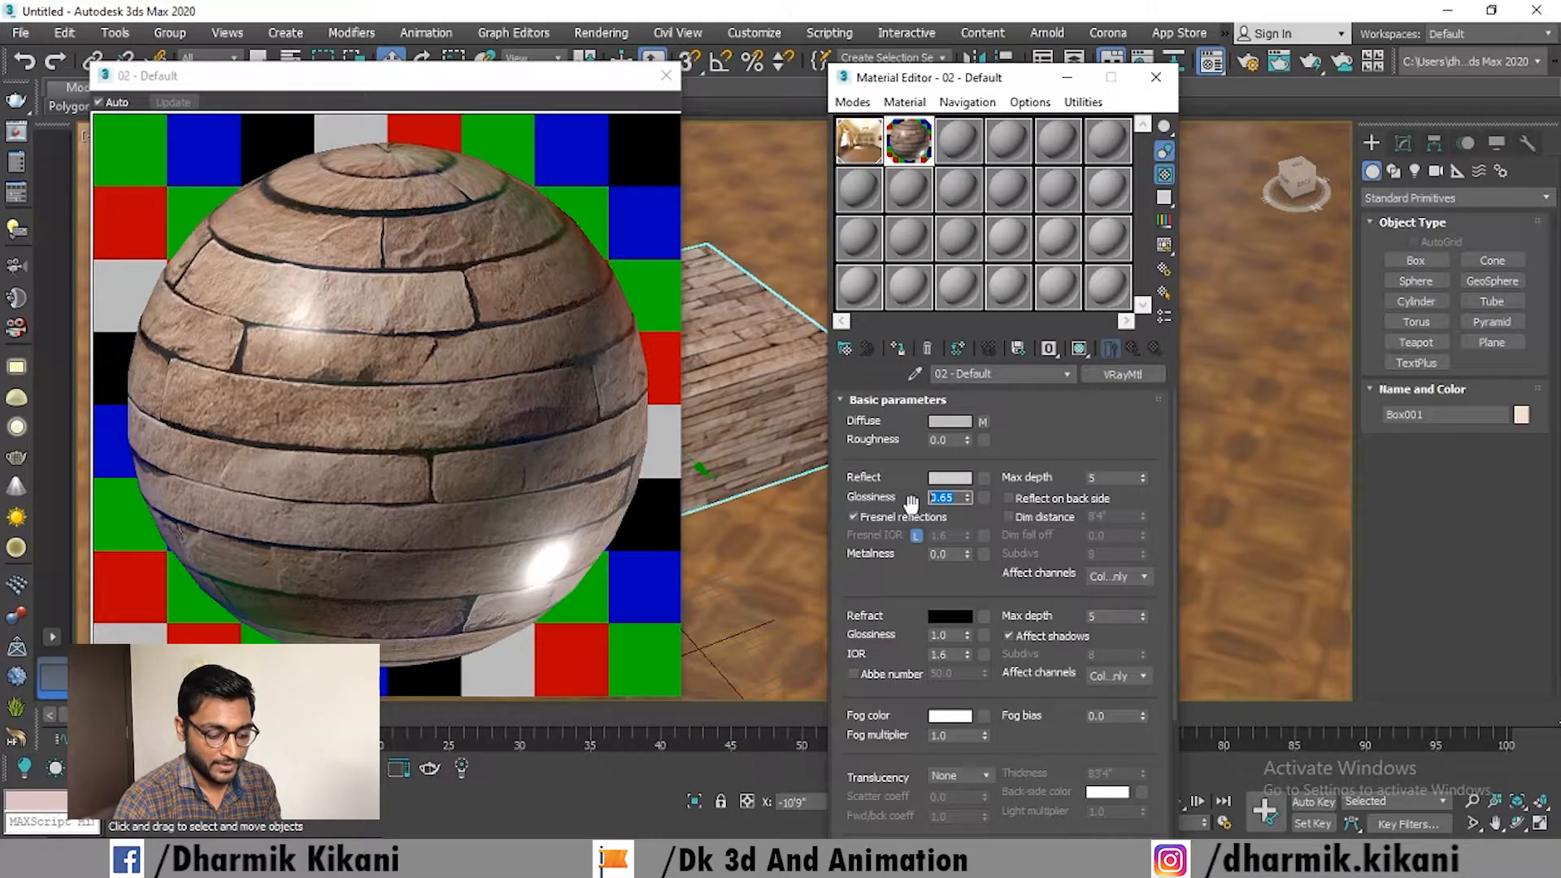
# Step: Set the stone material's reflection glossiness to 0.996
pyautogui.write('0.996')
pyautogui.press('Return')
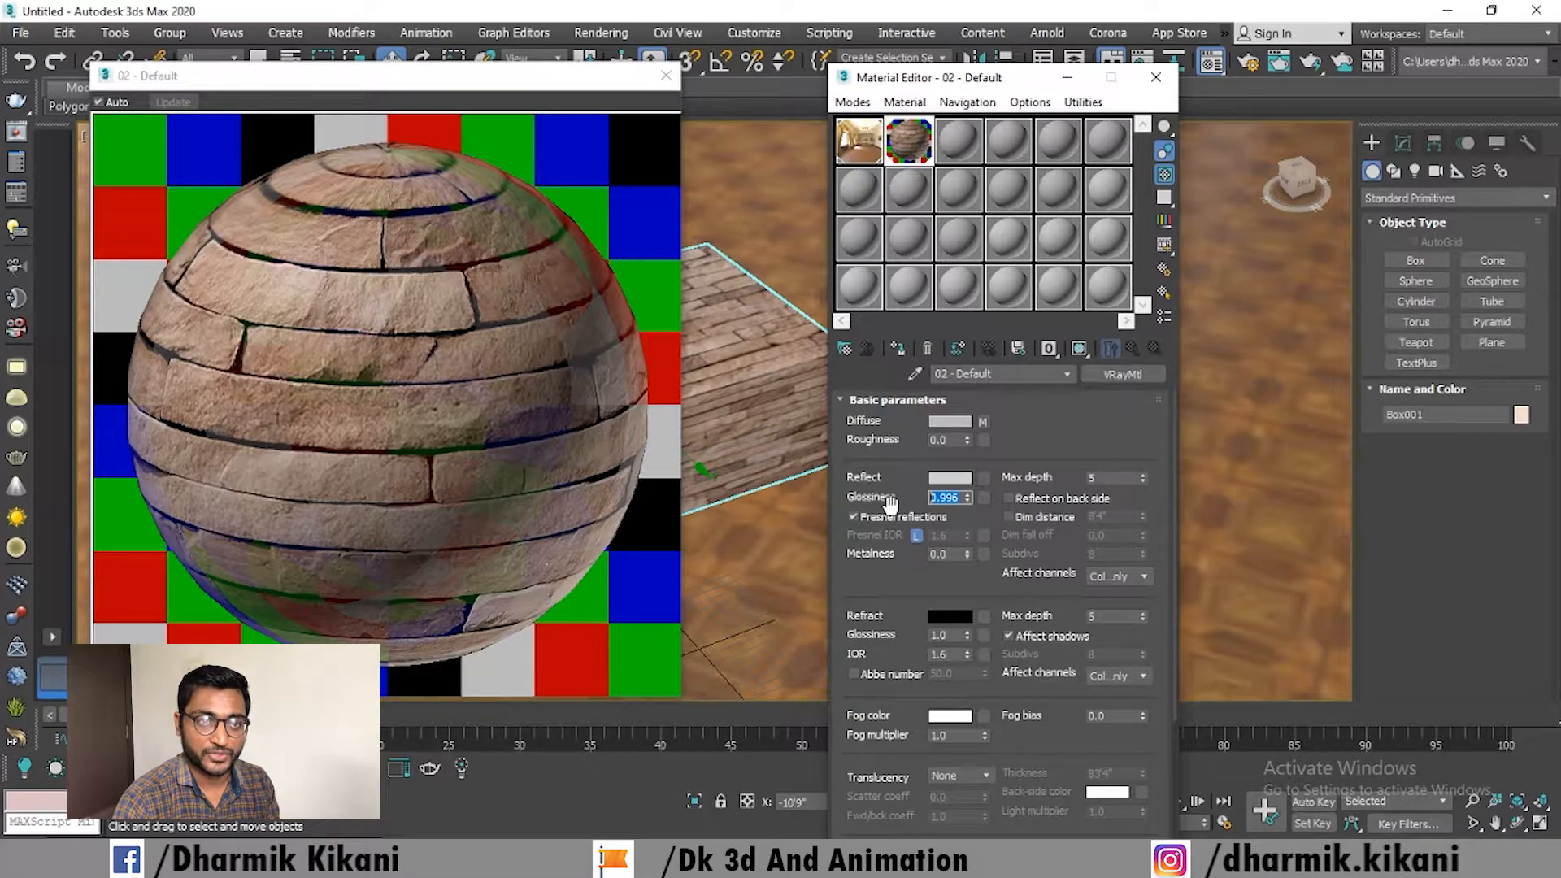
pyautogui.scroll(-1, 886, 616)
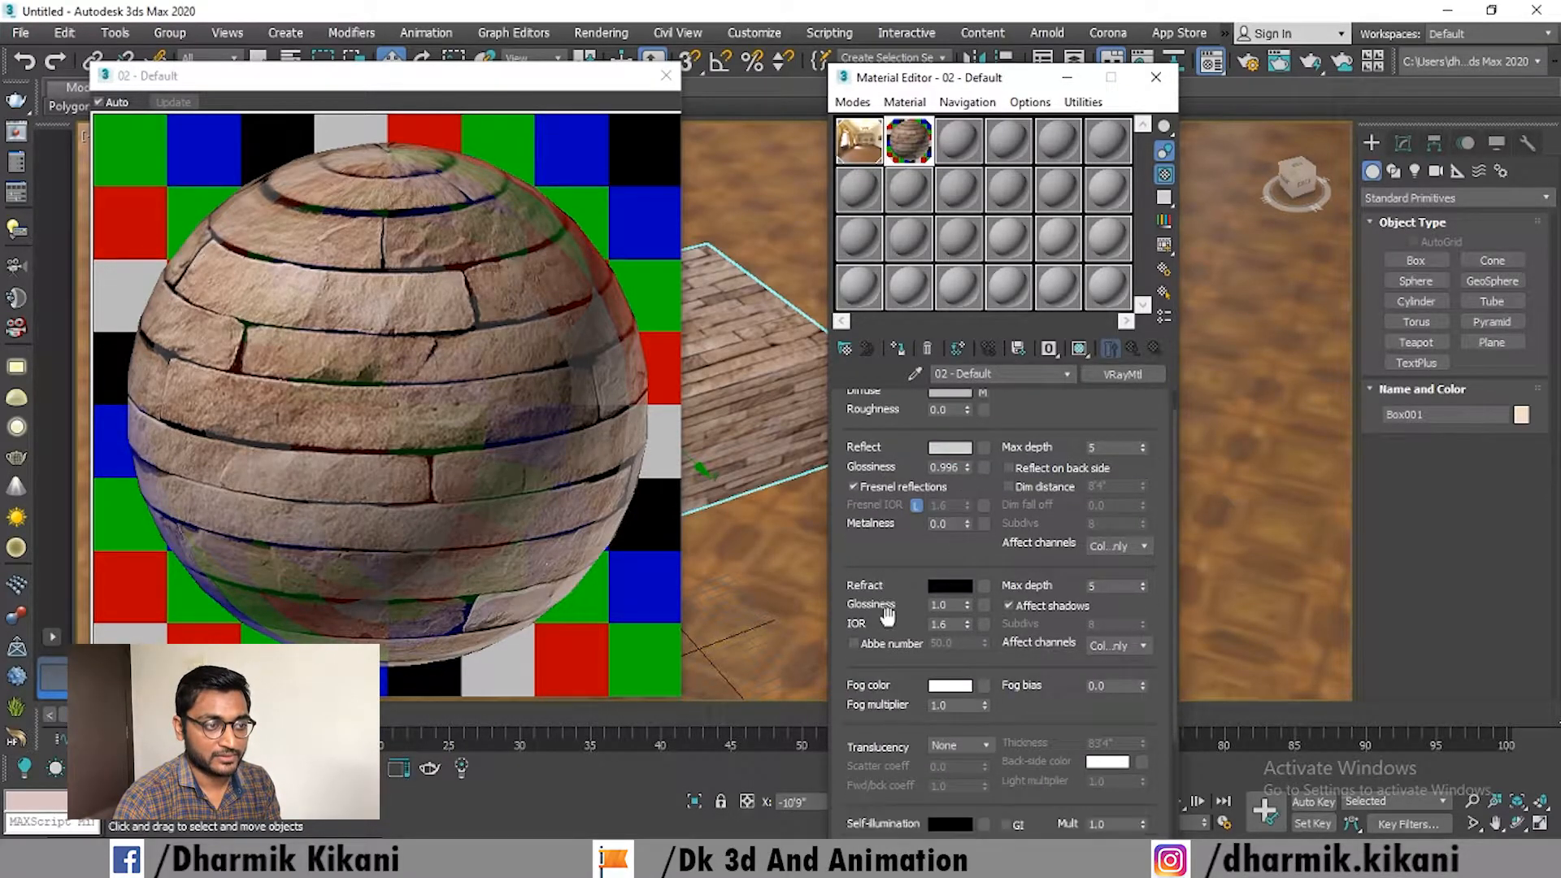
pyautogui.scroll(-1, 894, 606)
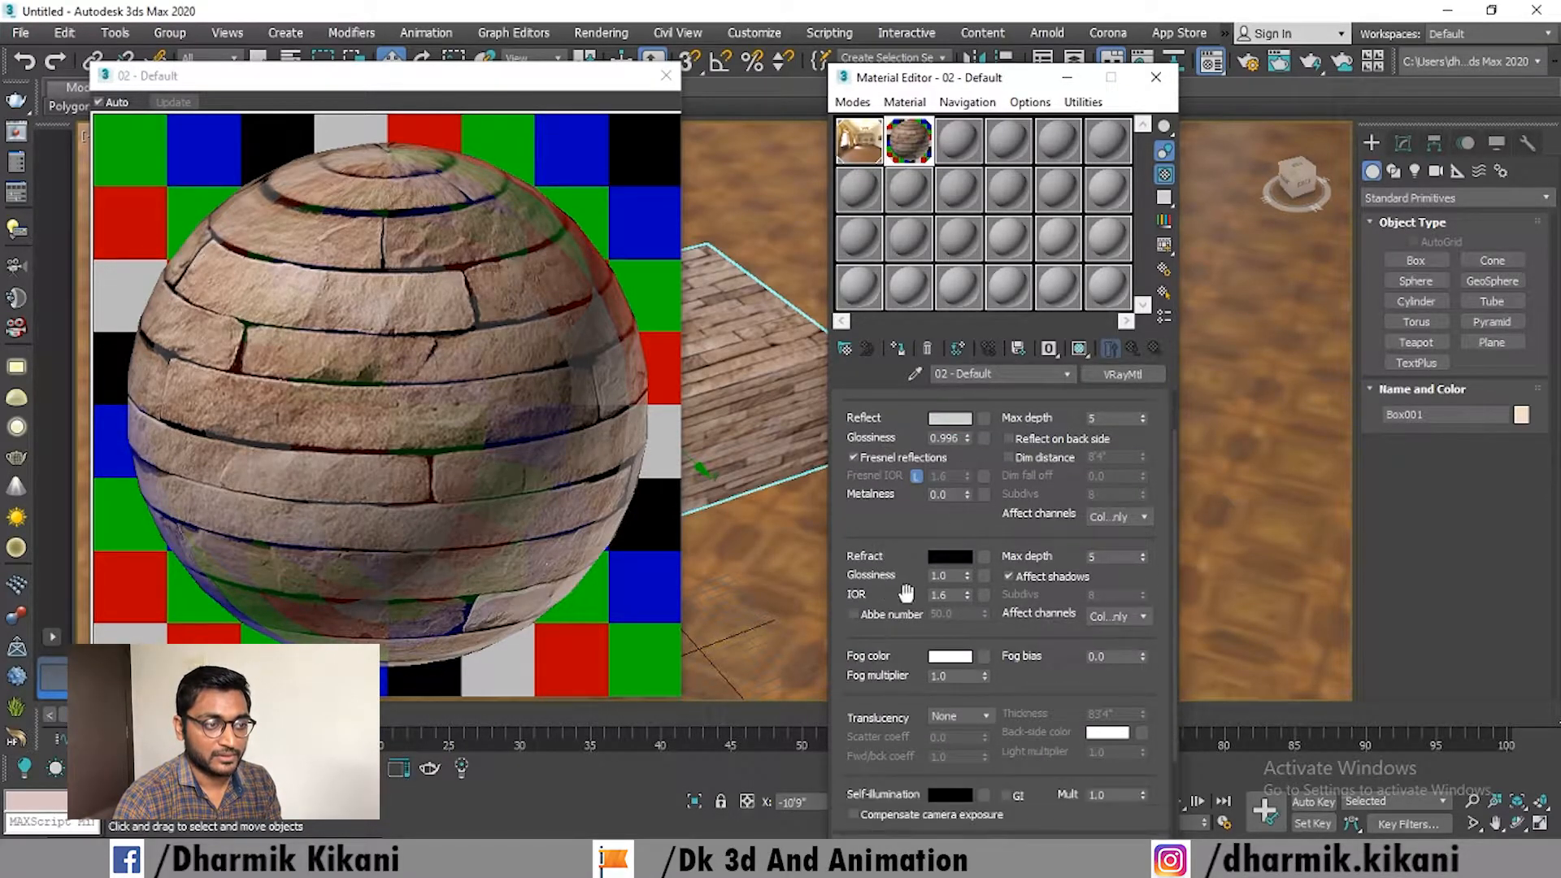
# Step: Try refraction colour values of 124 and 198 on the stone material, moving the colour selector and preview off the box
pyautogui.click(953, 559)
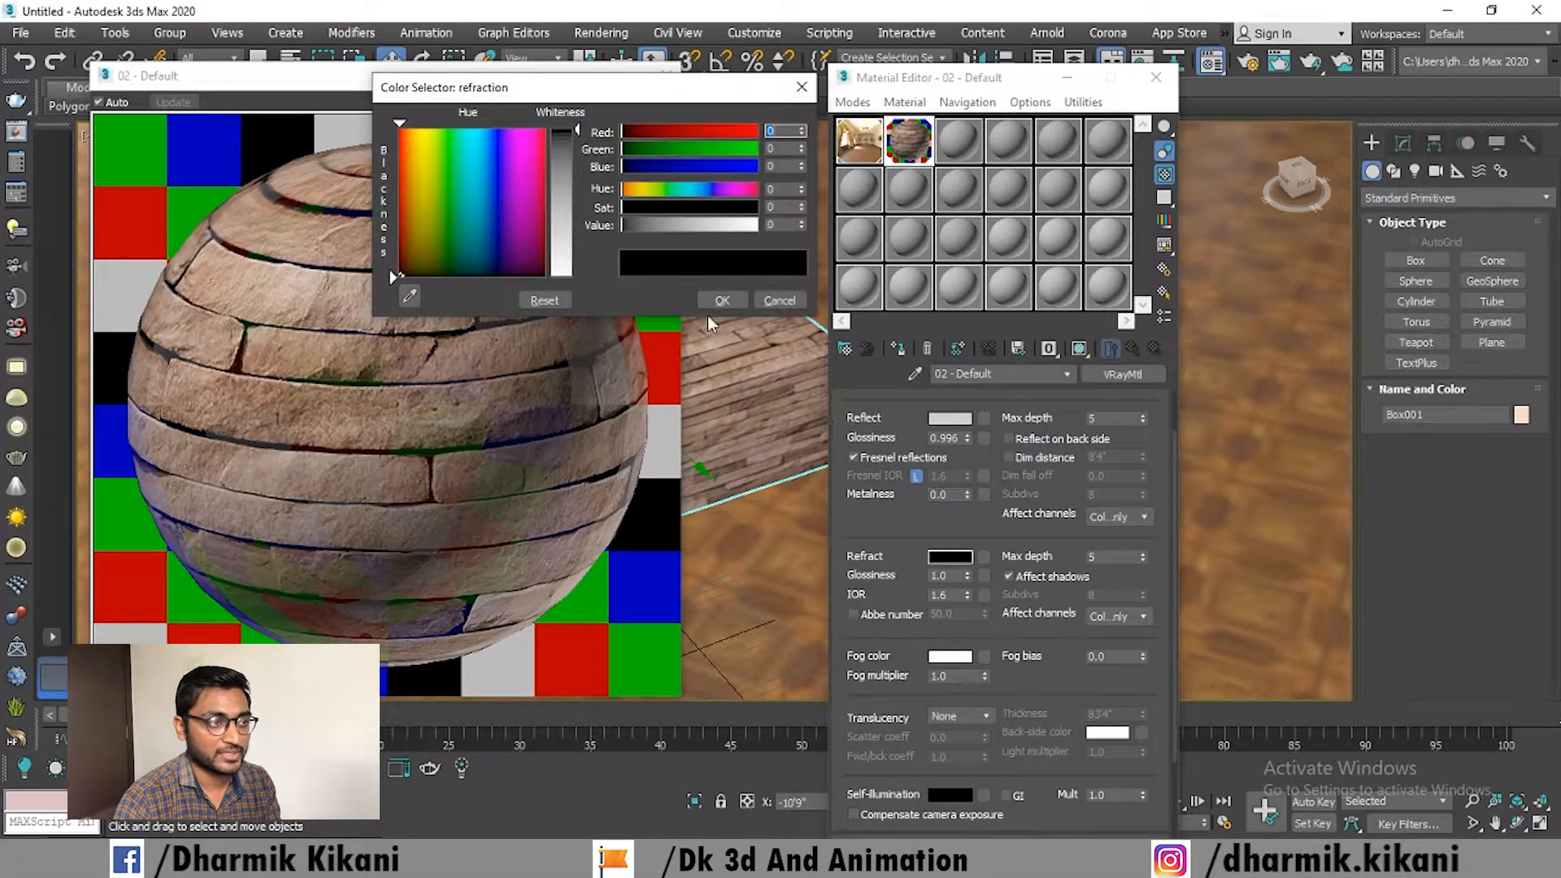
pyautogui.moveTo(553, 133); pyautogui.dragTo(558, 201)
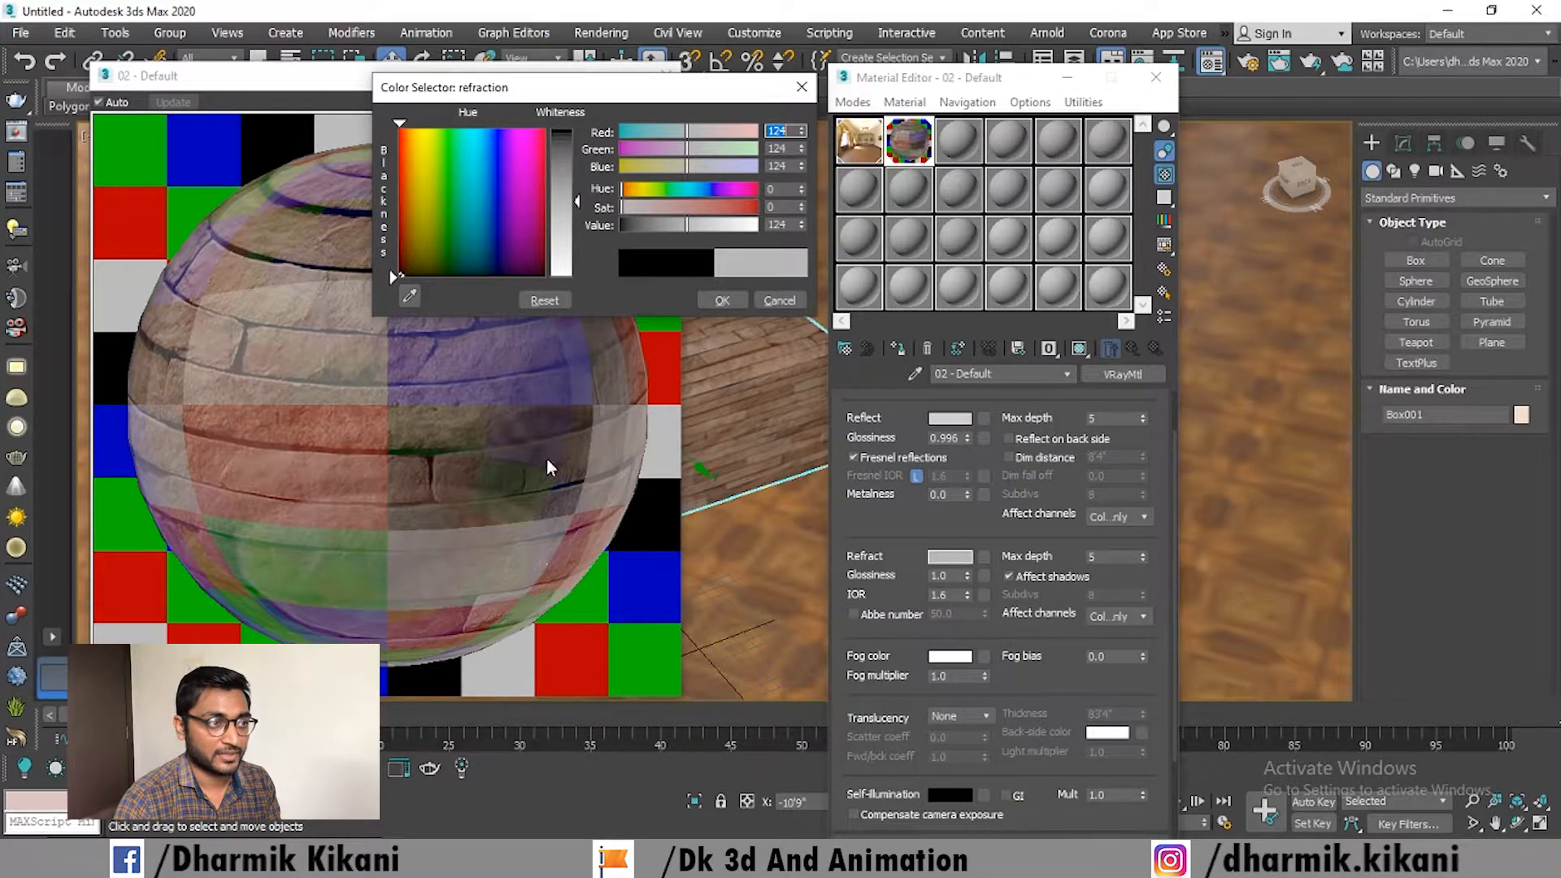
pyautogui.click(565, 245)
pyautogui.moveTo(589, 91); pyautogui.dragTo(290, 339)
pyautogui.moveTo(419, 87); pyautogui.dragTo(1293, 358)
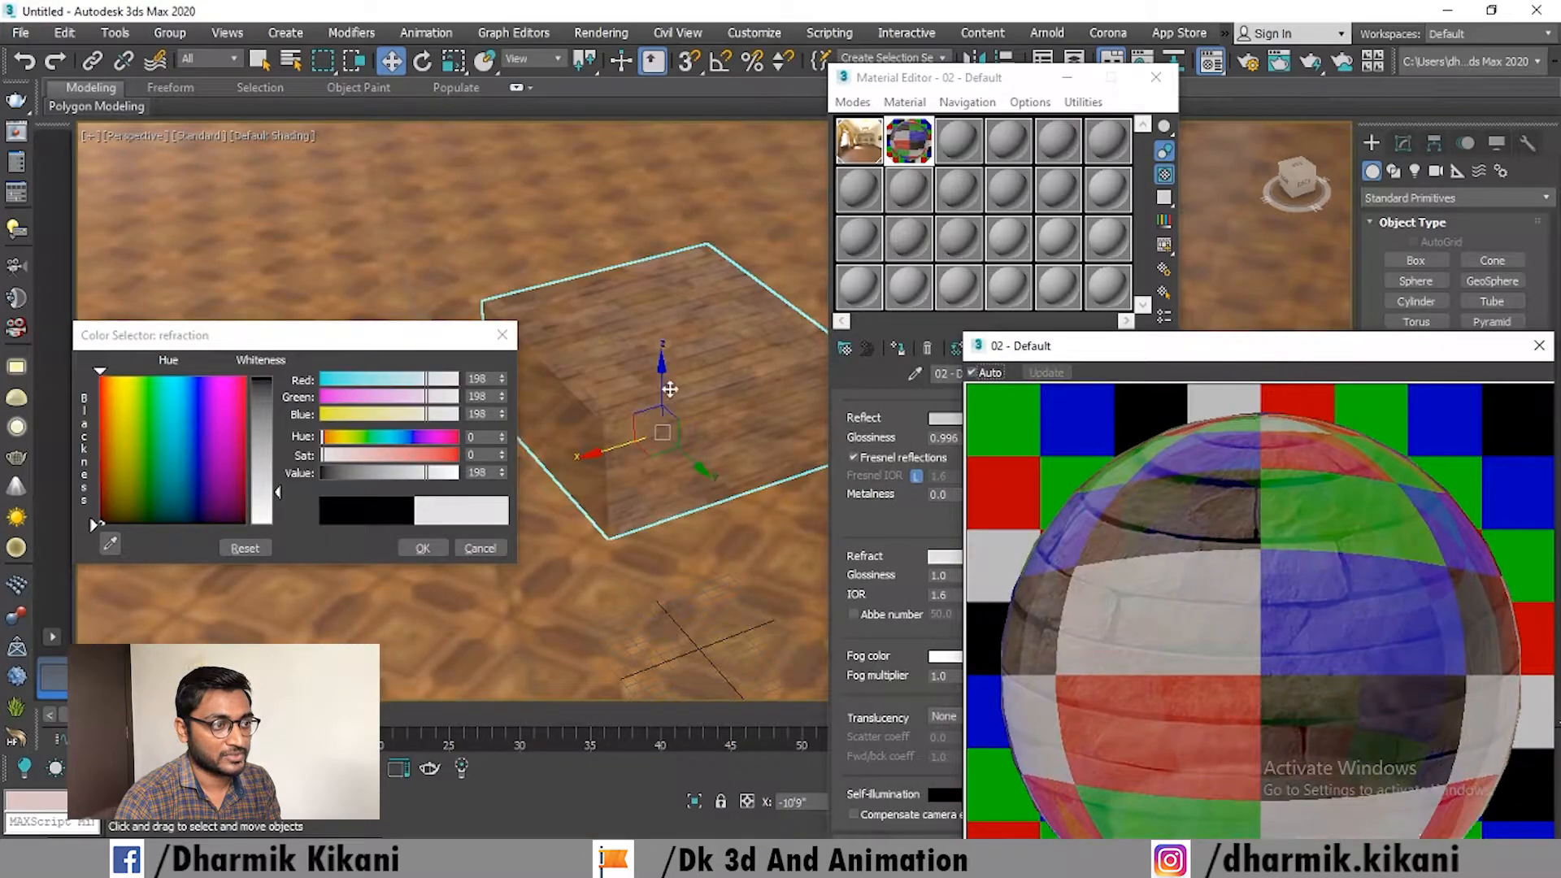
pyautogui.scroll(5, 666, 449)
pyautogui.scroll(4, 667, 452)
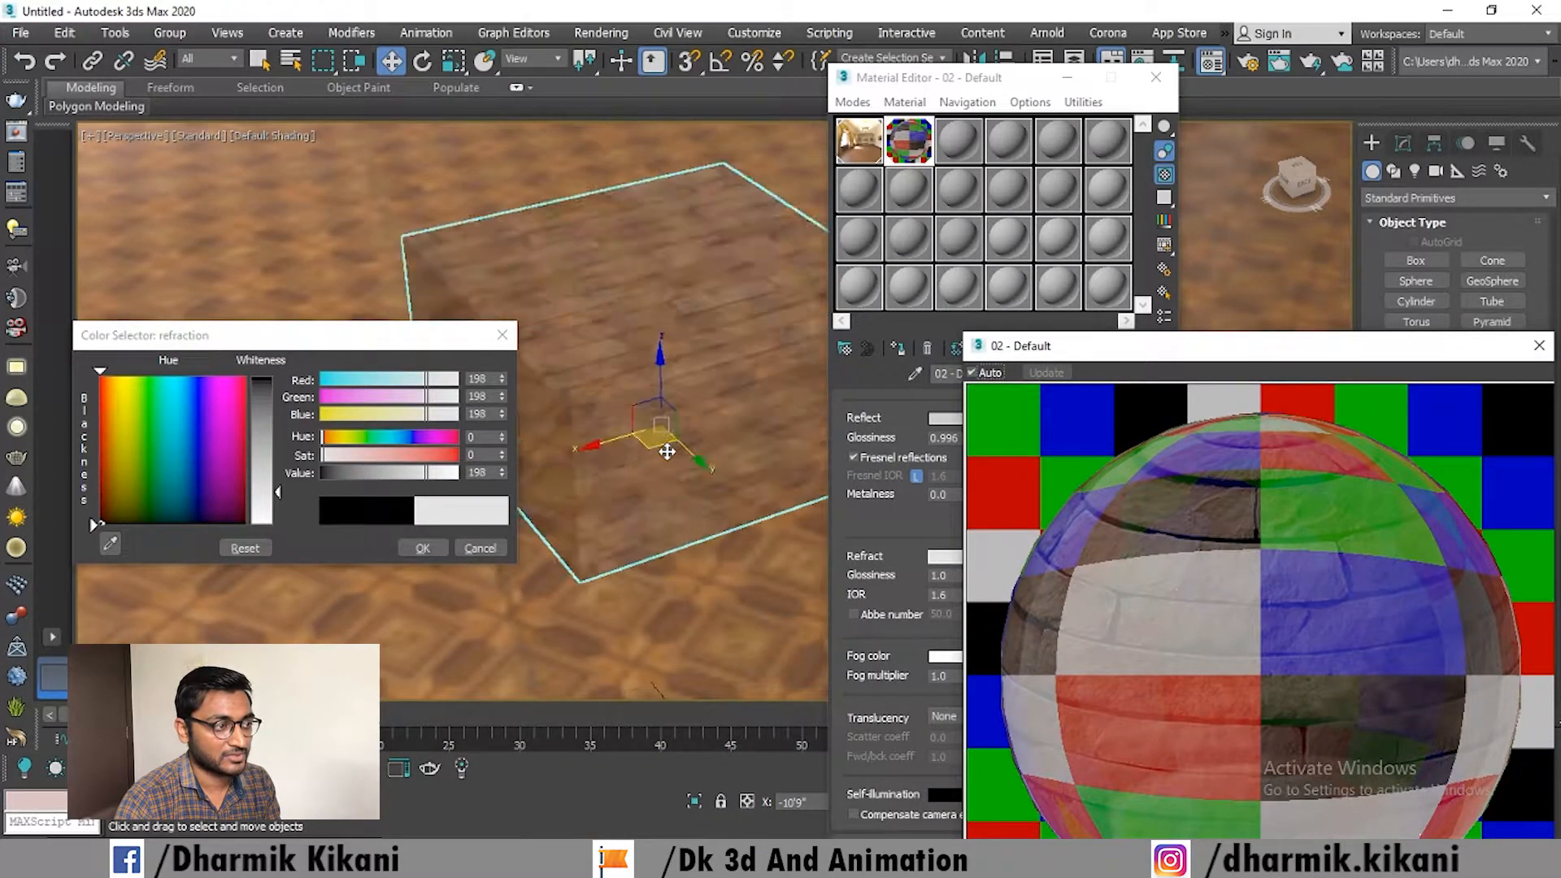
# Step: Try a refraction colour value of 218 and return the stone material's refraction to black
pyautogui.moveTo(268, 530)
pyautogui.mouseDown()
pyautogui.moveTo(276, 380)
pyautogui.moveTo(278, 505)
pyautogui.mouseUp()
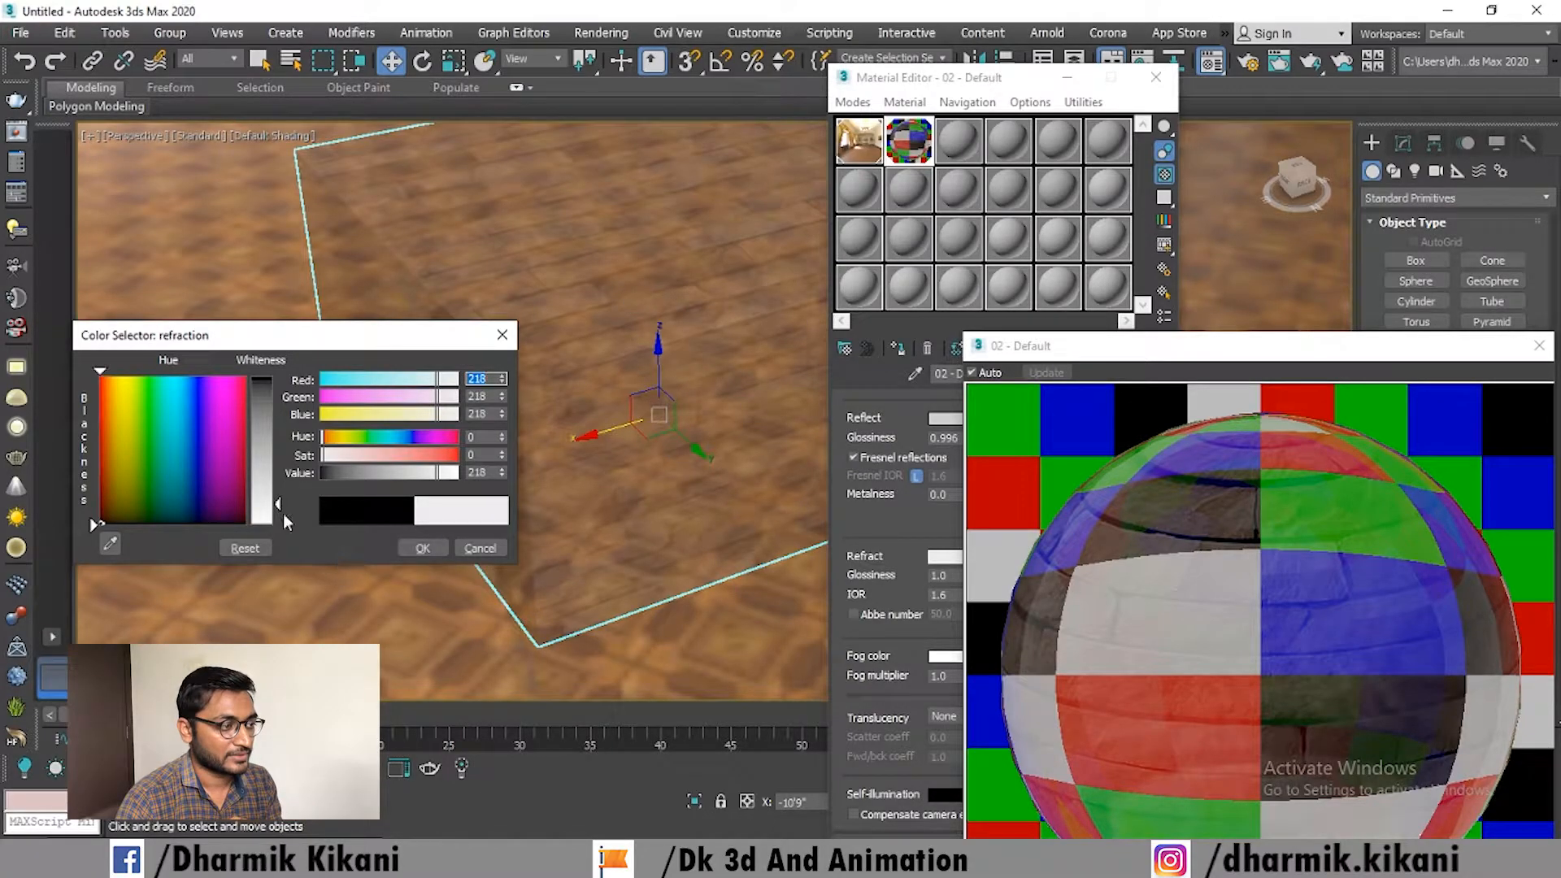
pyautogui.moveTo(278, 505); pyautogui.dragTo(278, 378)
pyautogui.click(423, 548)
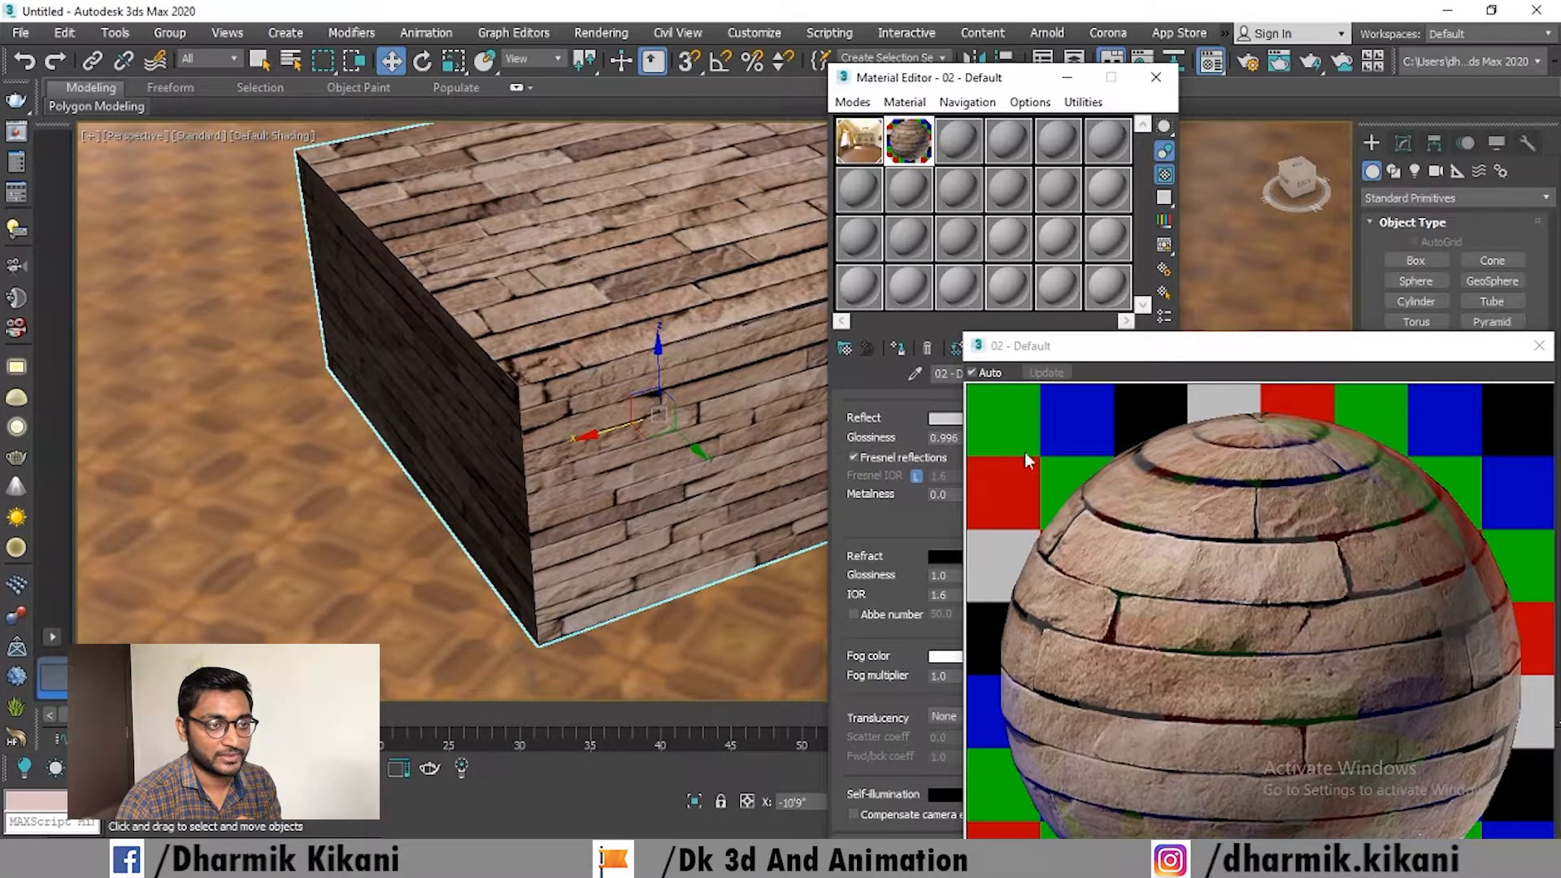
# Step: Move the Material Editor aside and examine the stone texture on the box's top and side faces from several angles
pyautogui.moveTo(957, 81); pyautogui.dragTo(289, 308)
pyautogui.scroll(-5, 689, 422)
pyautogui.keyDown('alt'); pyautogui.moveTo(691, 423); pyautogui.dragTo(793, 539, button='middle'); pyautogui.keyUp('alt')
pyautogui.scroll(5, 769, 499)
pyautogui.scroll(-5, 769, 499)
pyautogui.keyDown('alt'); pyautogui.moveTo(786, 454); pyautogui.dragTo(767, 362, button='middle'); pyautogui.keyUp('alt')
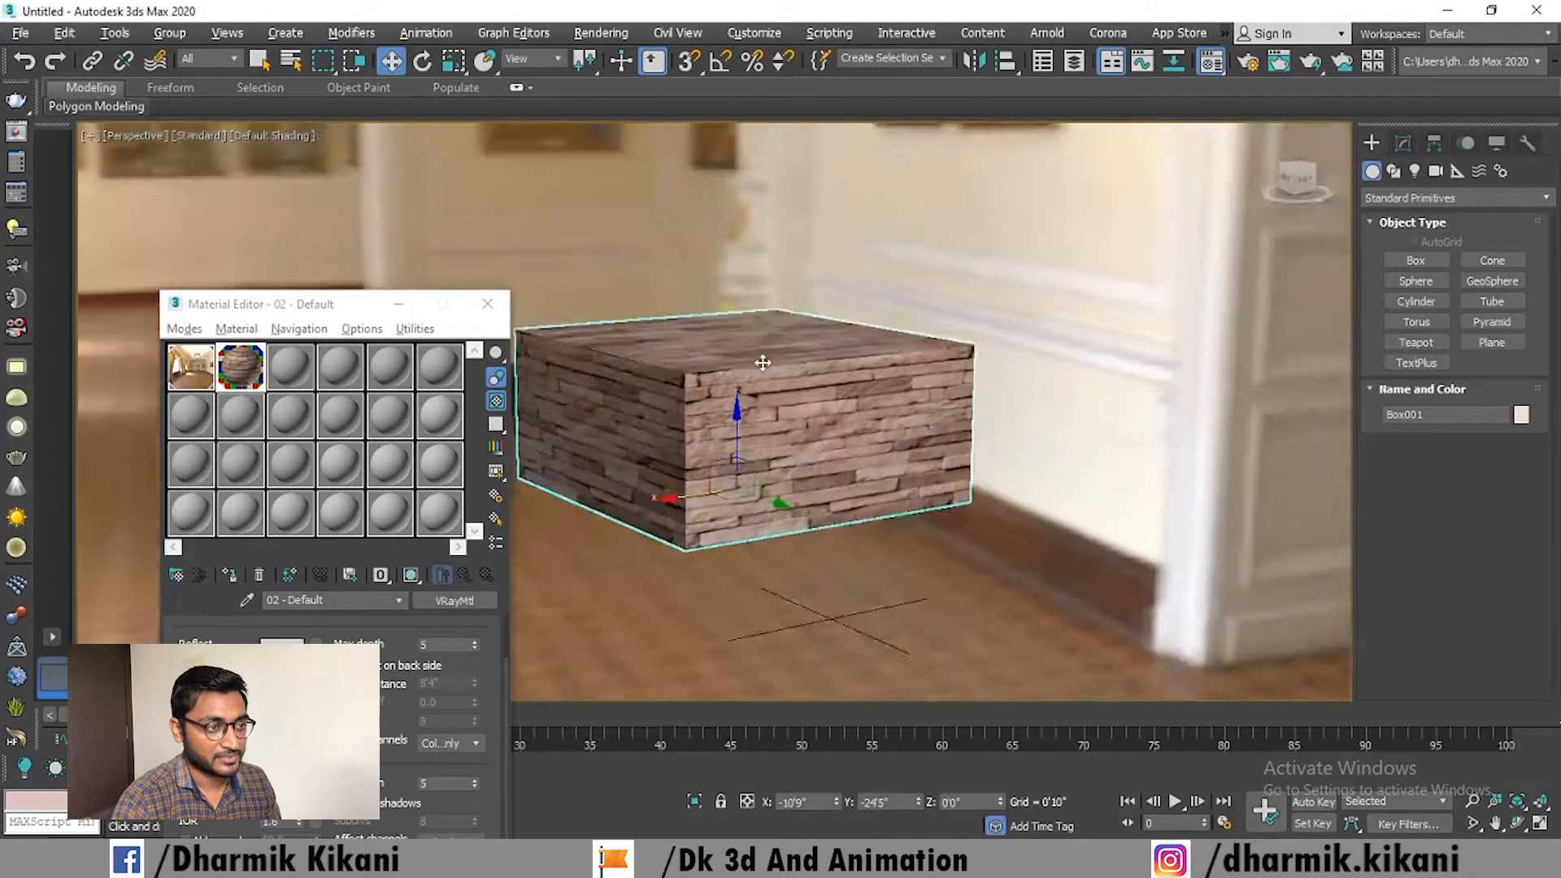
pyautogui.scroll(3, 773, 415)
pyautogui.scroll(-3, 742, 427)
pyautogui.keyDown('alt'); pyautogui.moveTo(738, 427); pyautogui.dragTo(770, 400, button='middle'); pyautogui.keyUp('alt')
# Step: Add a UVW Map modifier to the box
pyautogui.click(1403, 143)
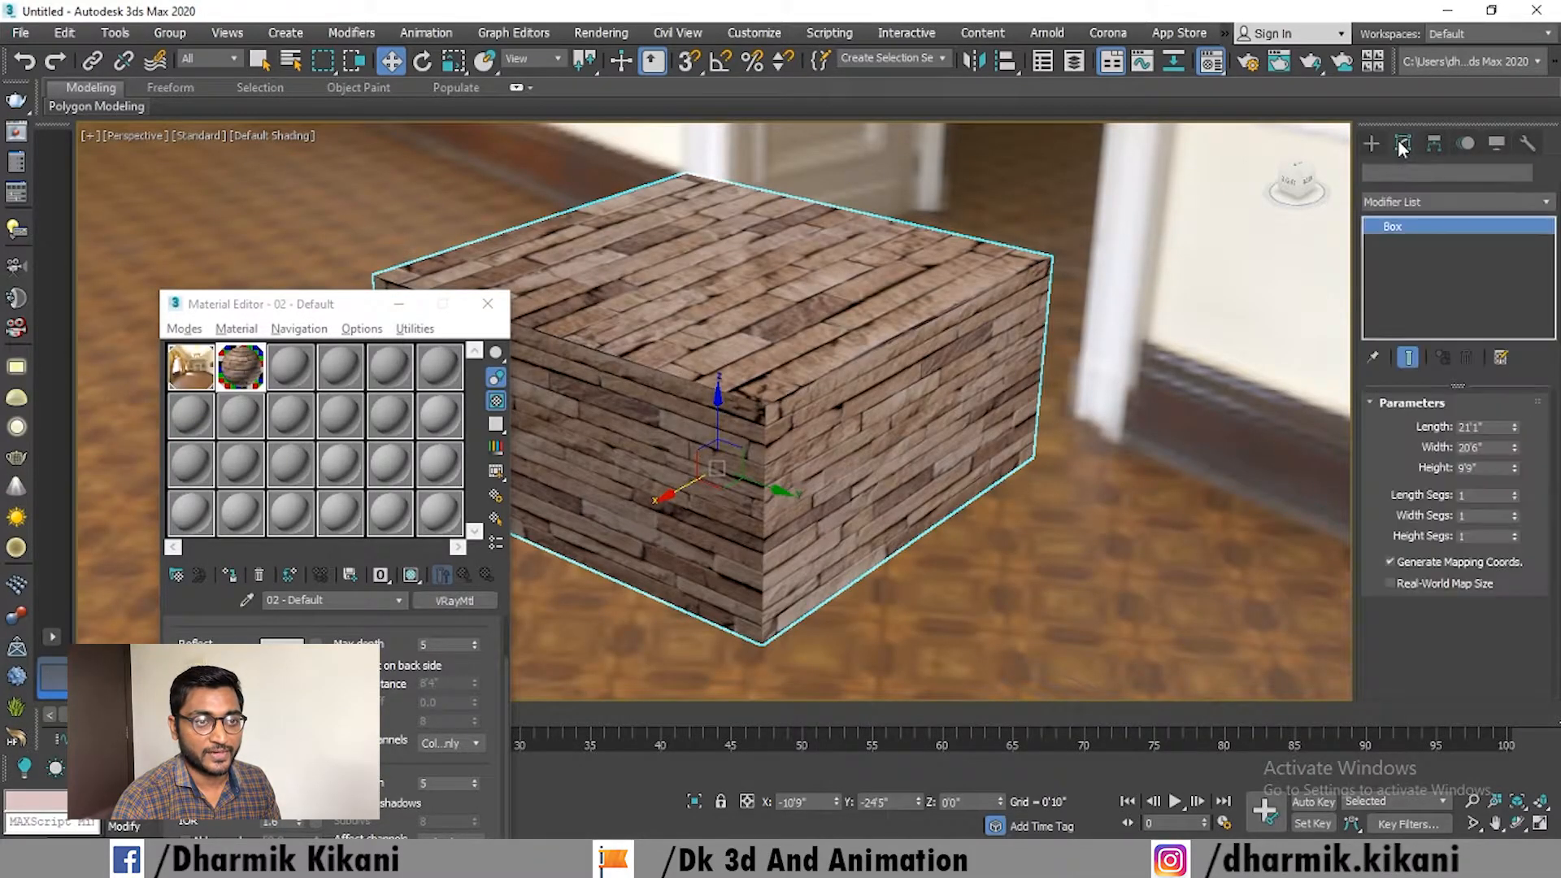
pyautogui.click(1431, 207)
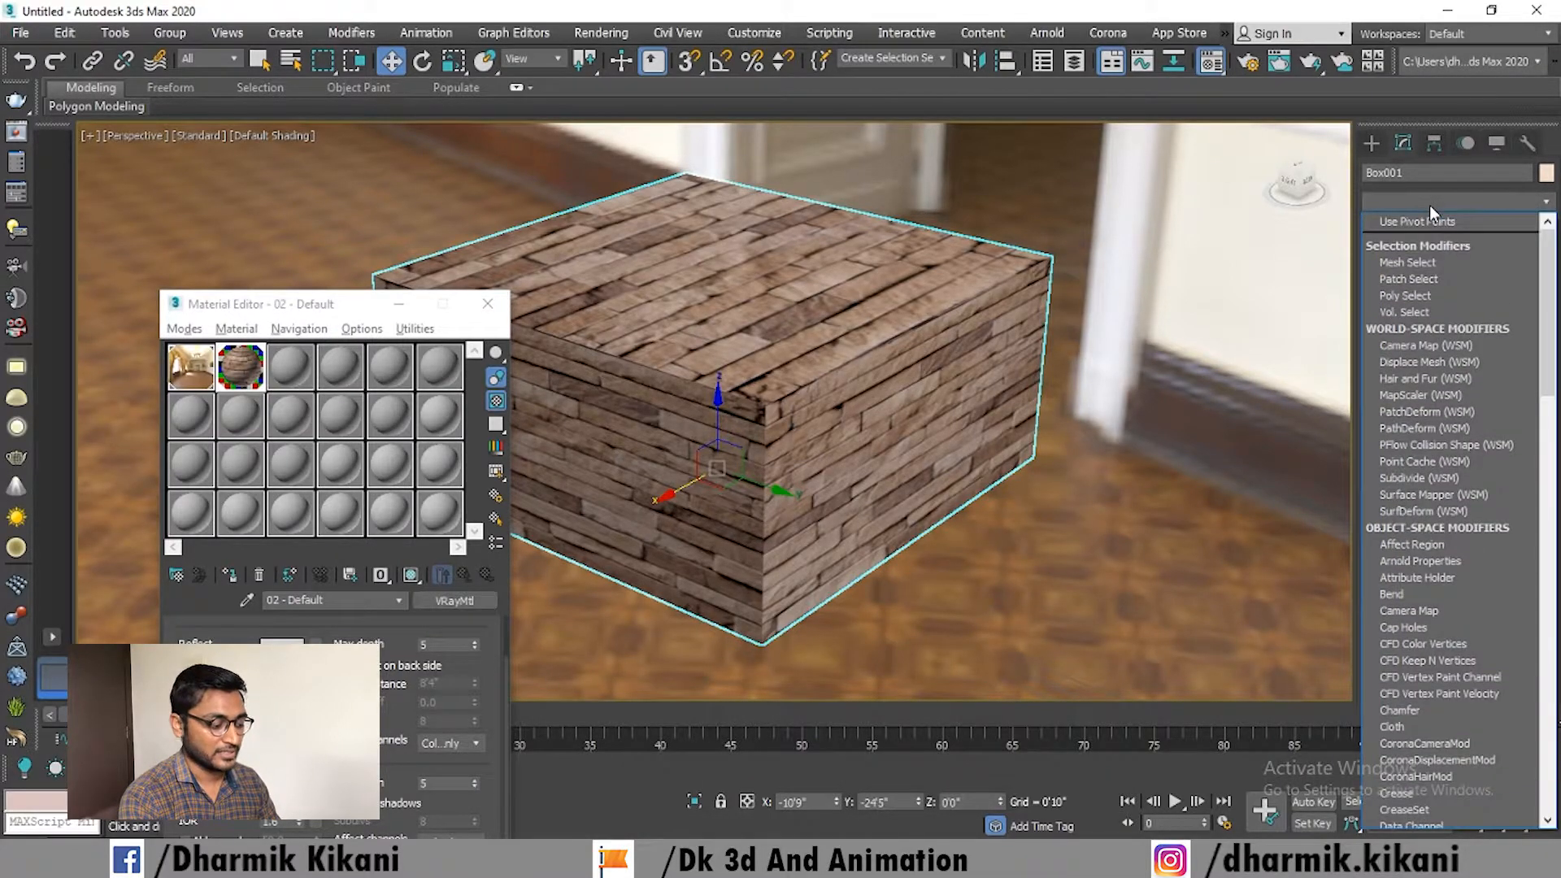
pyautogui.write('uvw')
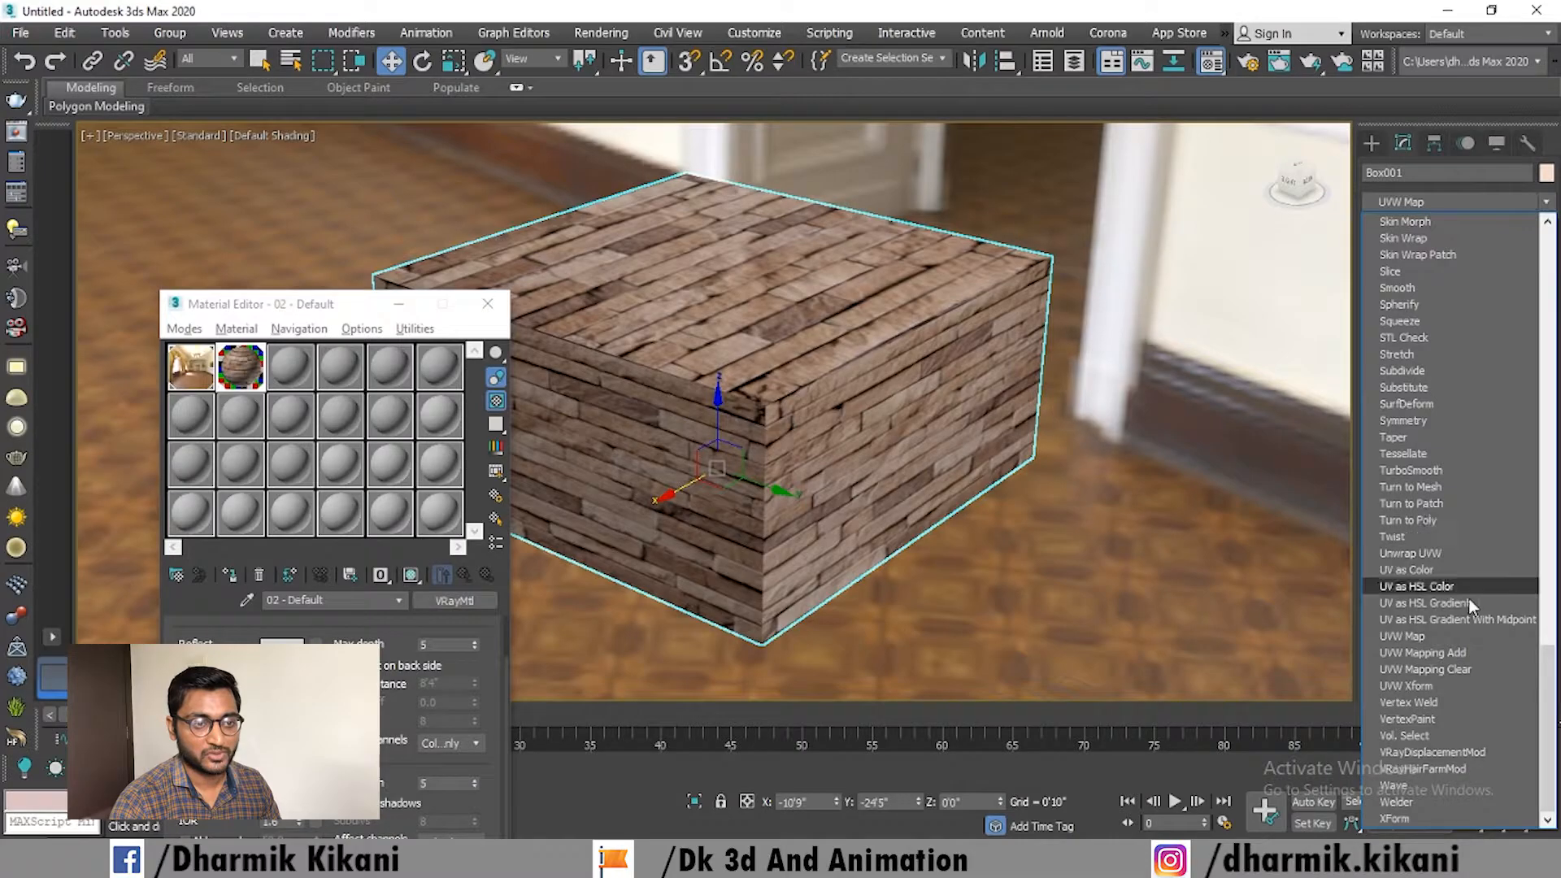
pyautogui.click(1421, 639)
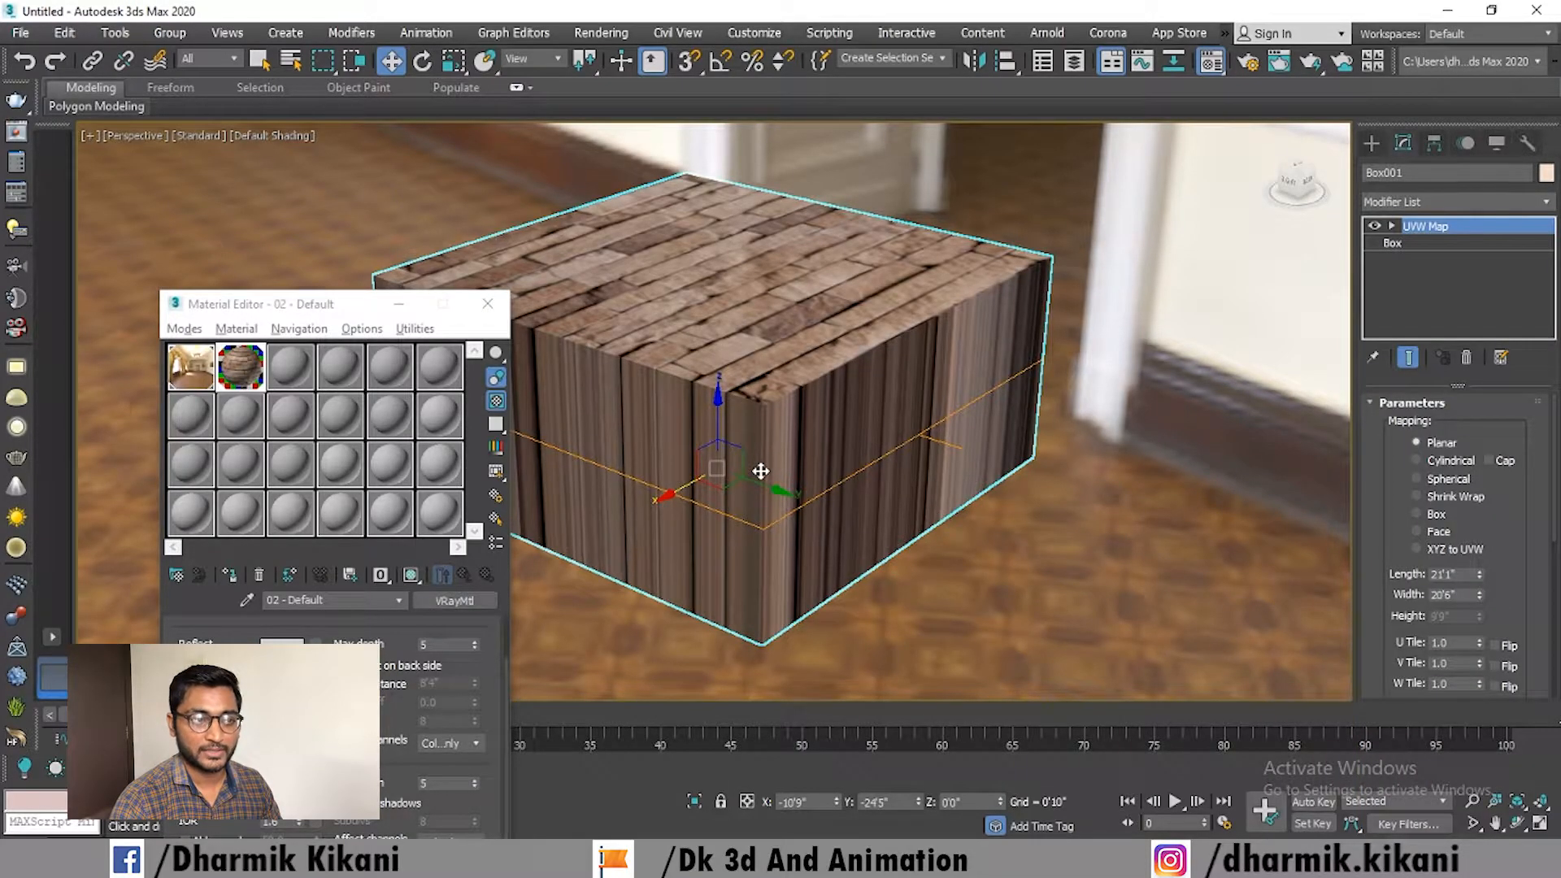
# Step: Close the Material Editor and examine the planar mapping on the box's top and sides
pyautogui.keyDown('alt'); pyautogui.moveTo(846, 404); pyautogui.dragTo(857, 449, button='middle'); pyautogui.keyUp('alt')
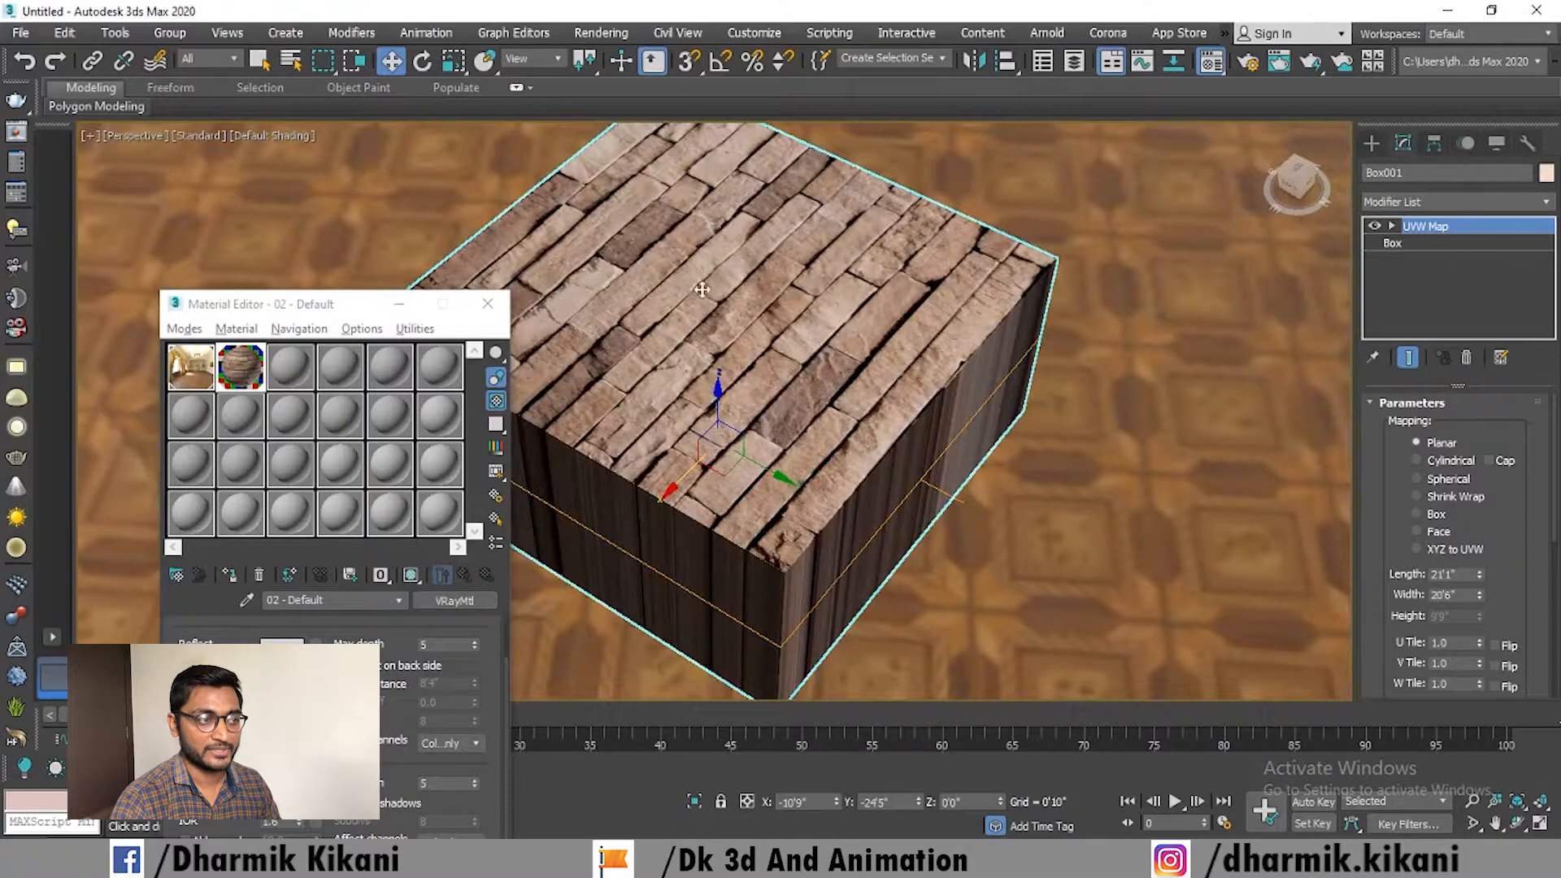
pyautogui.moveTo(358, 305); pyautogui.dragTo(260, 172)
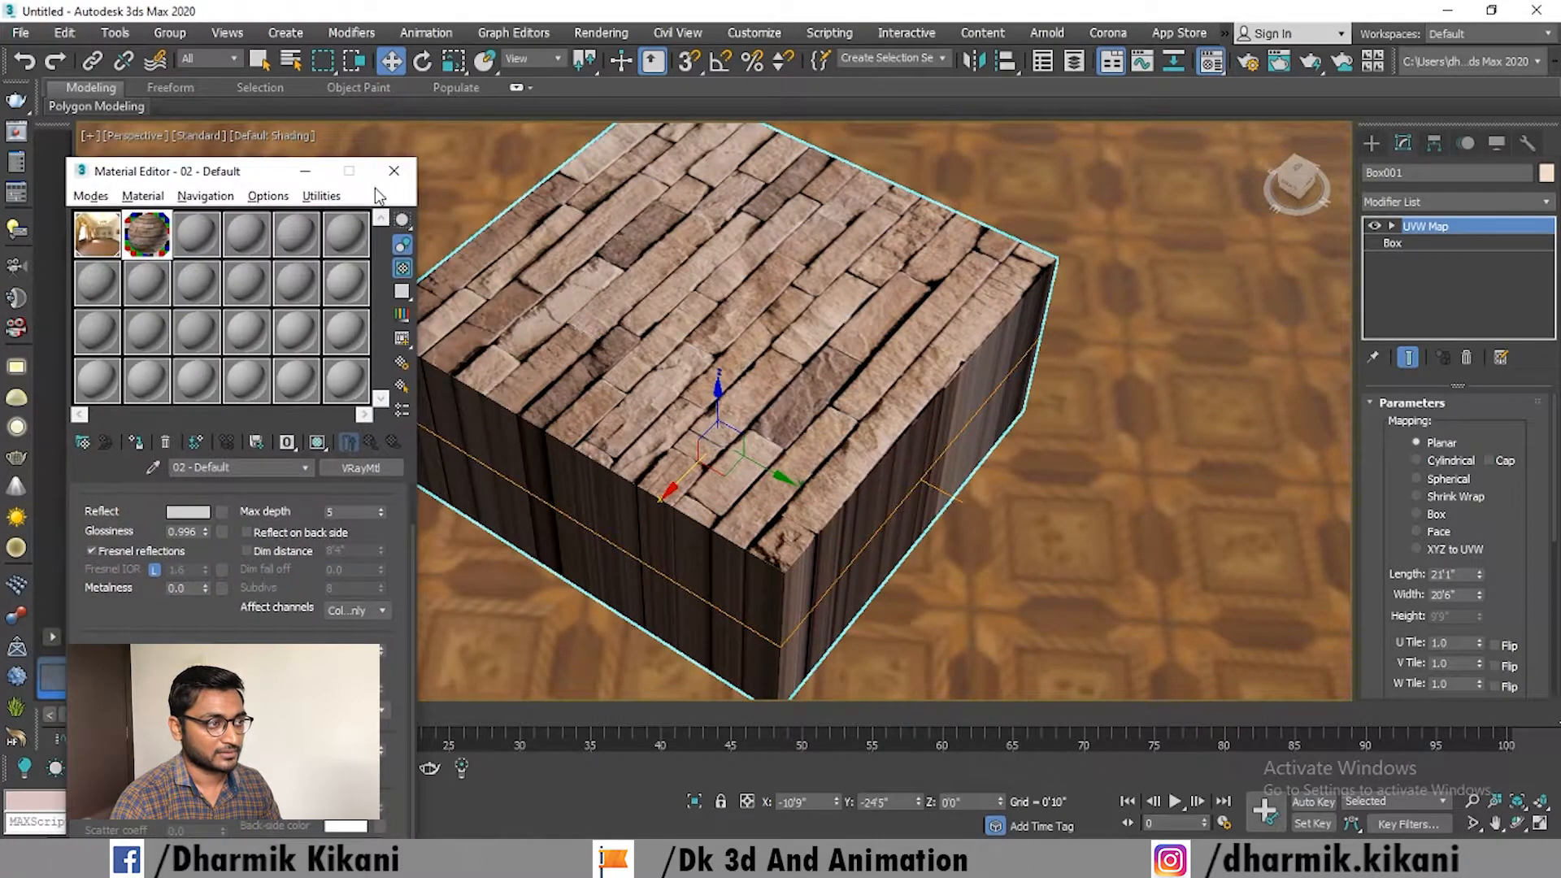
pyautogui.click(393, 180)
pyautogui.keyDown('alt'); pyautogui.moveTo(813, 431); pyautogui.dragTo(733, 375, button='middle'); pyautogui.keyUp('alt')
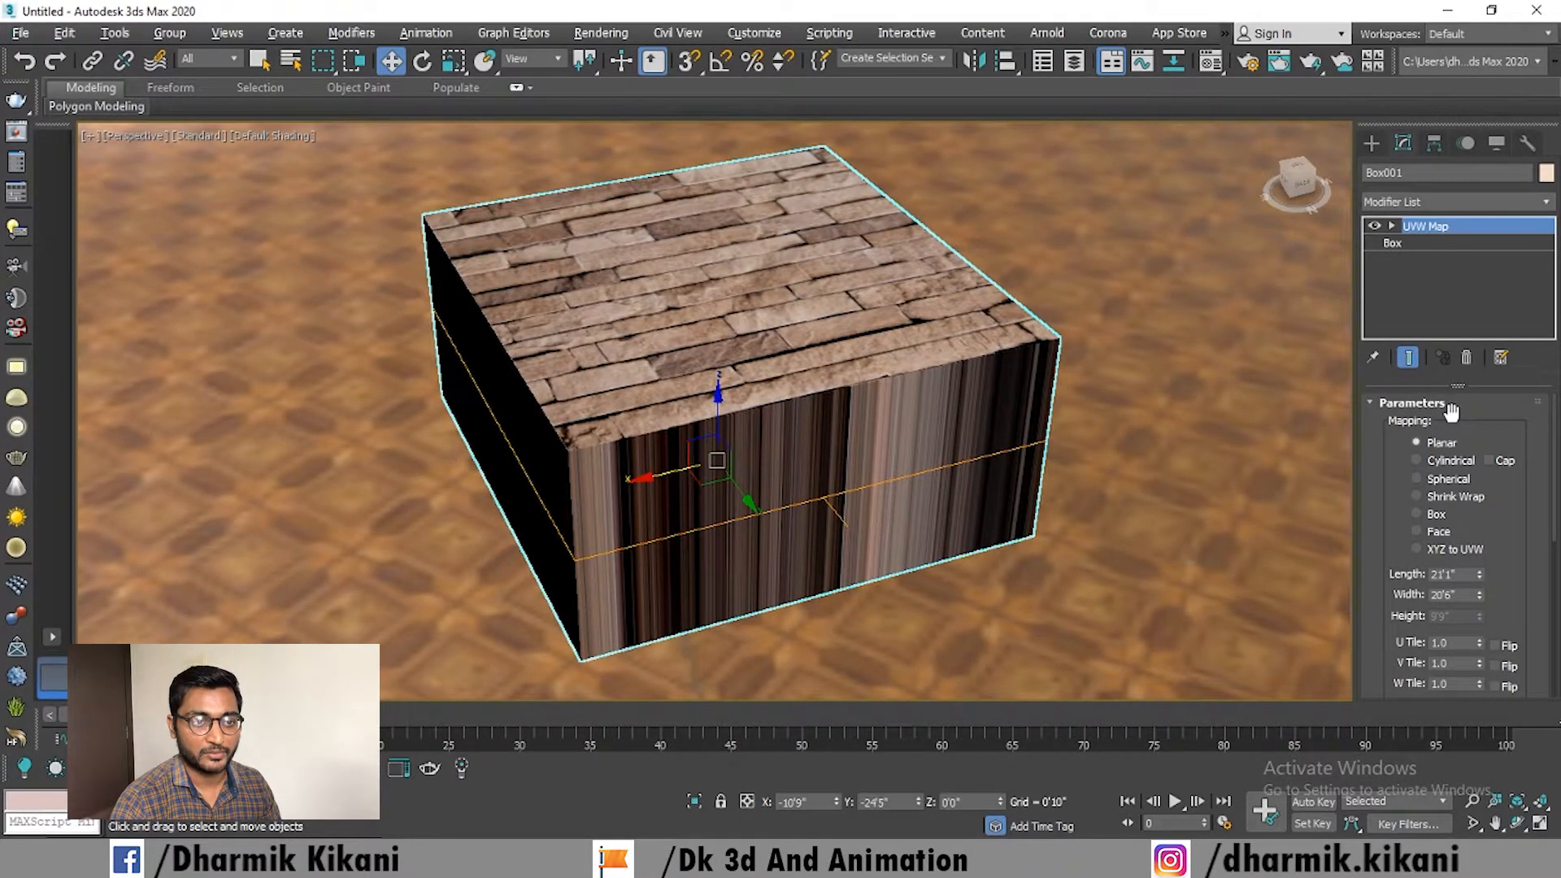
# Step: Try Cylindrical, Spherical, Box, Face and XYZ to UVW mapping on the box
pyautogui.click(1448, 461)
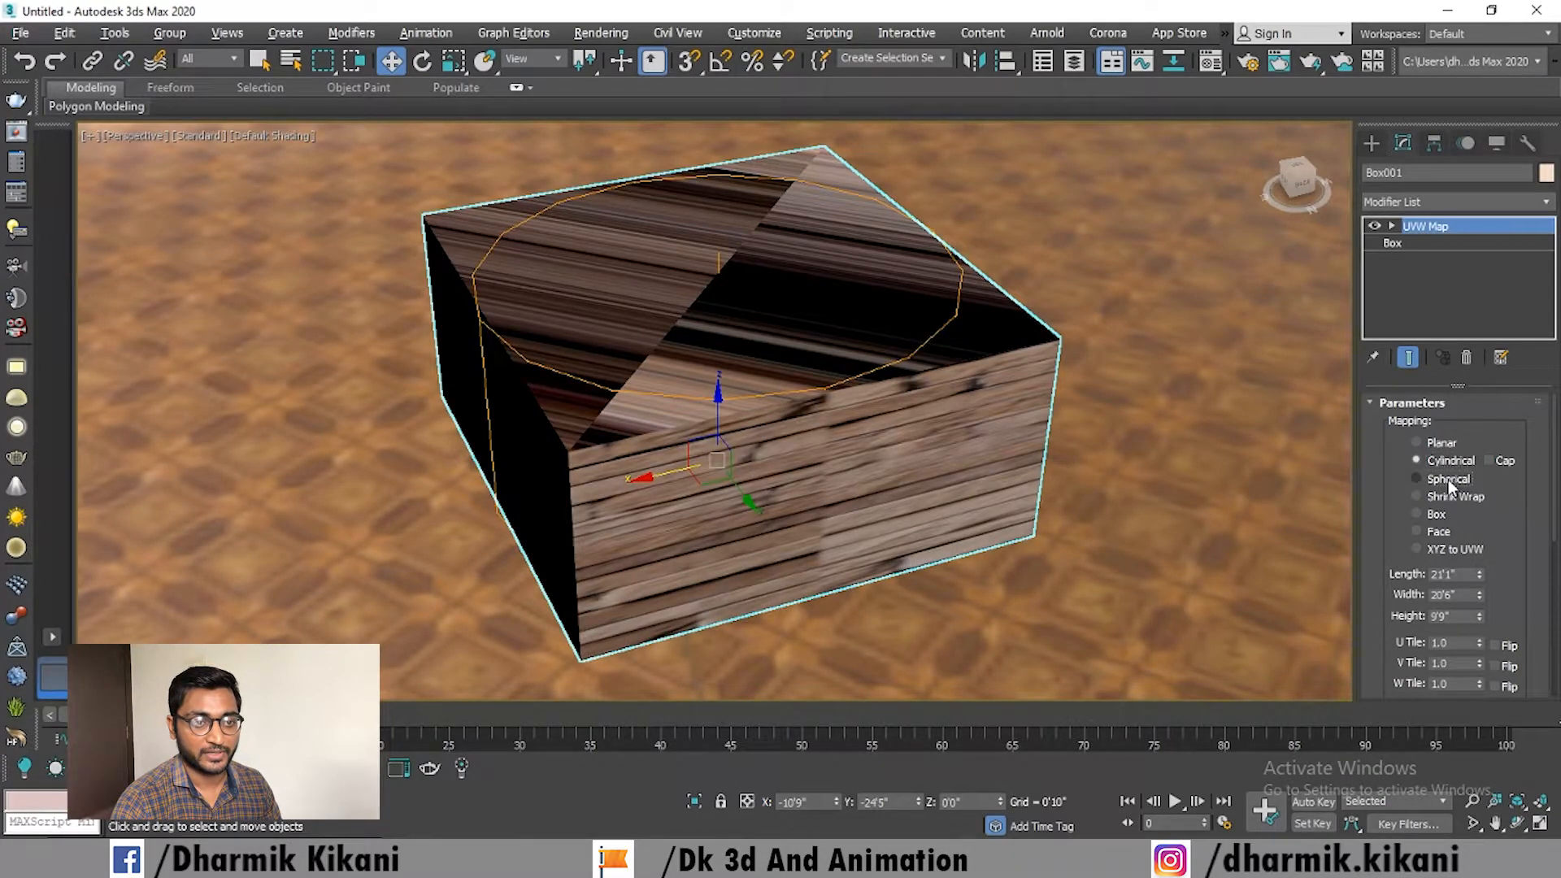
pyautogui.click(1448, 480)
pyautogui.click(1437, 514)
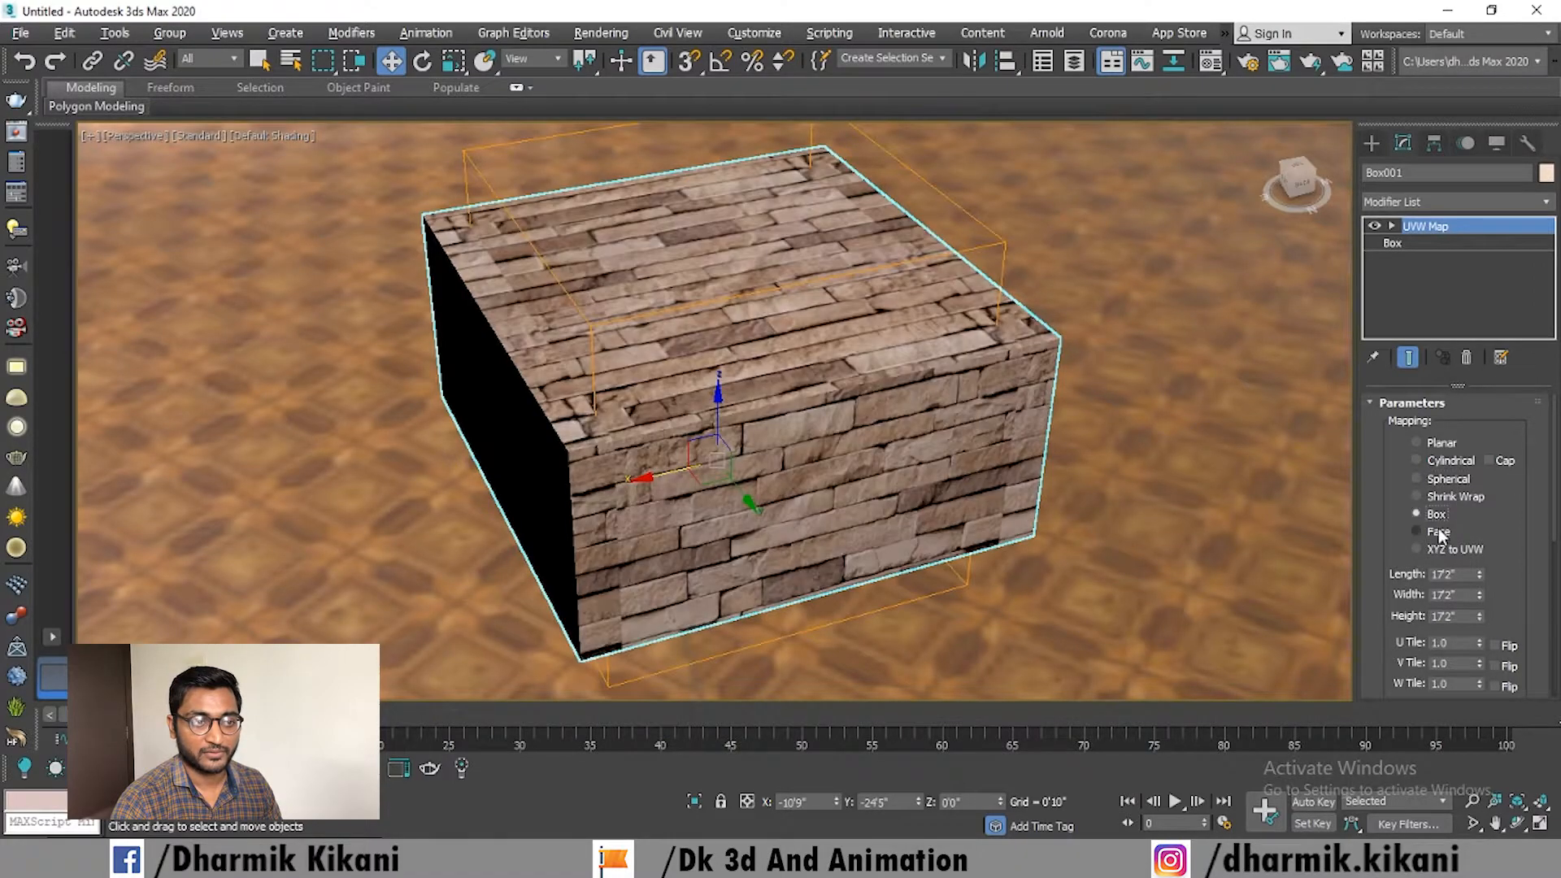
pyautogui.click(1437, 530)
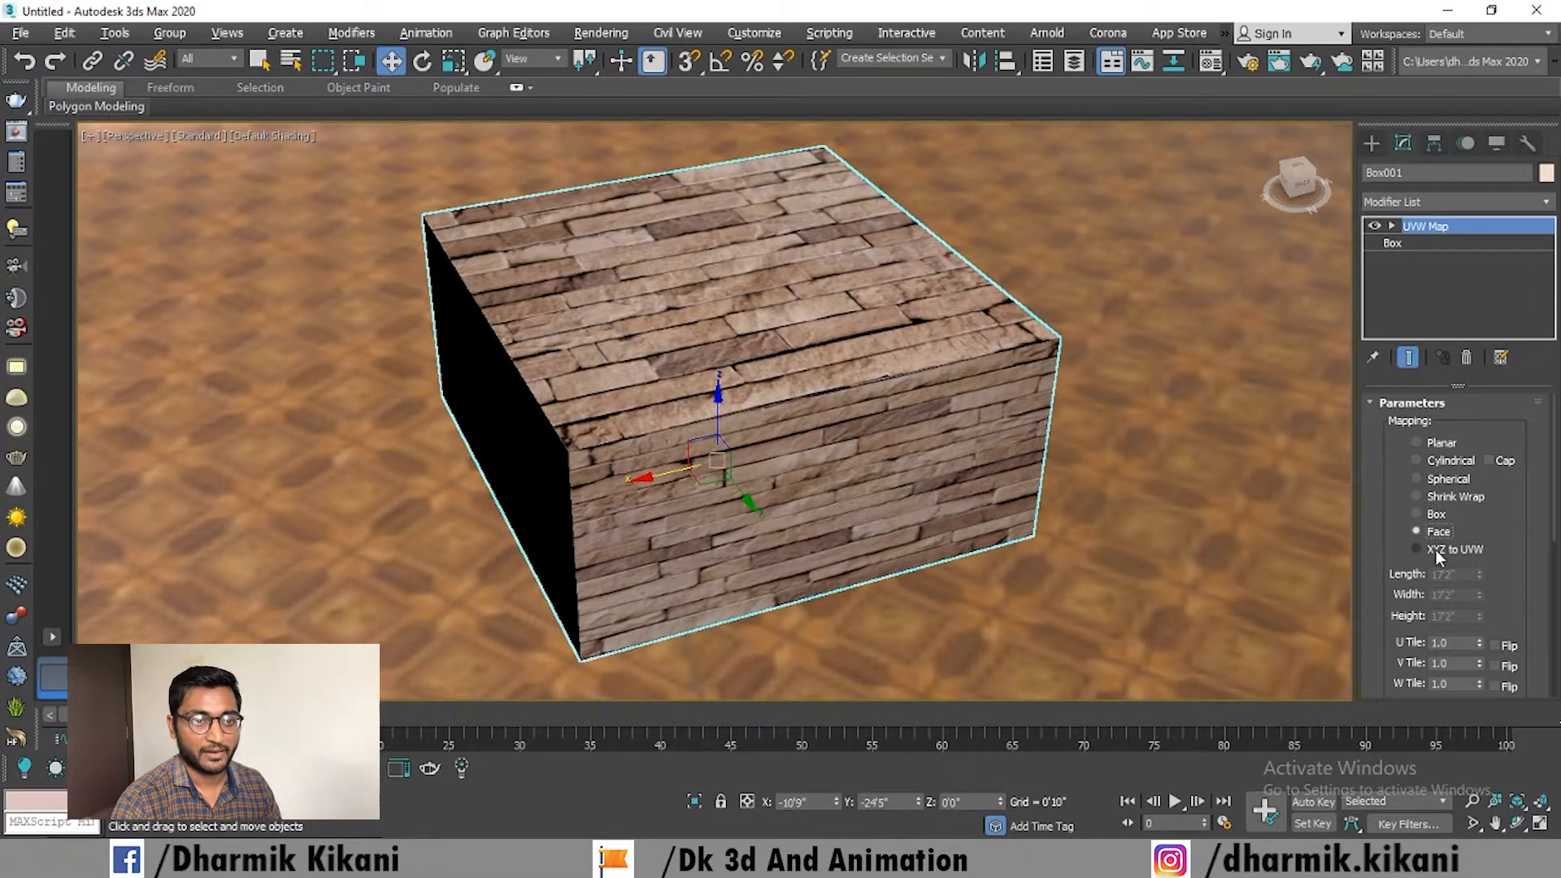
pyautogui.click(1436, 549)
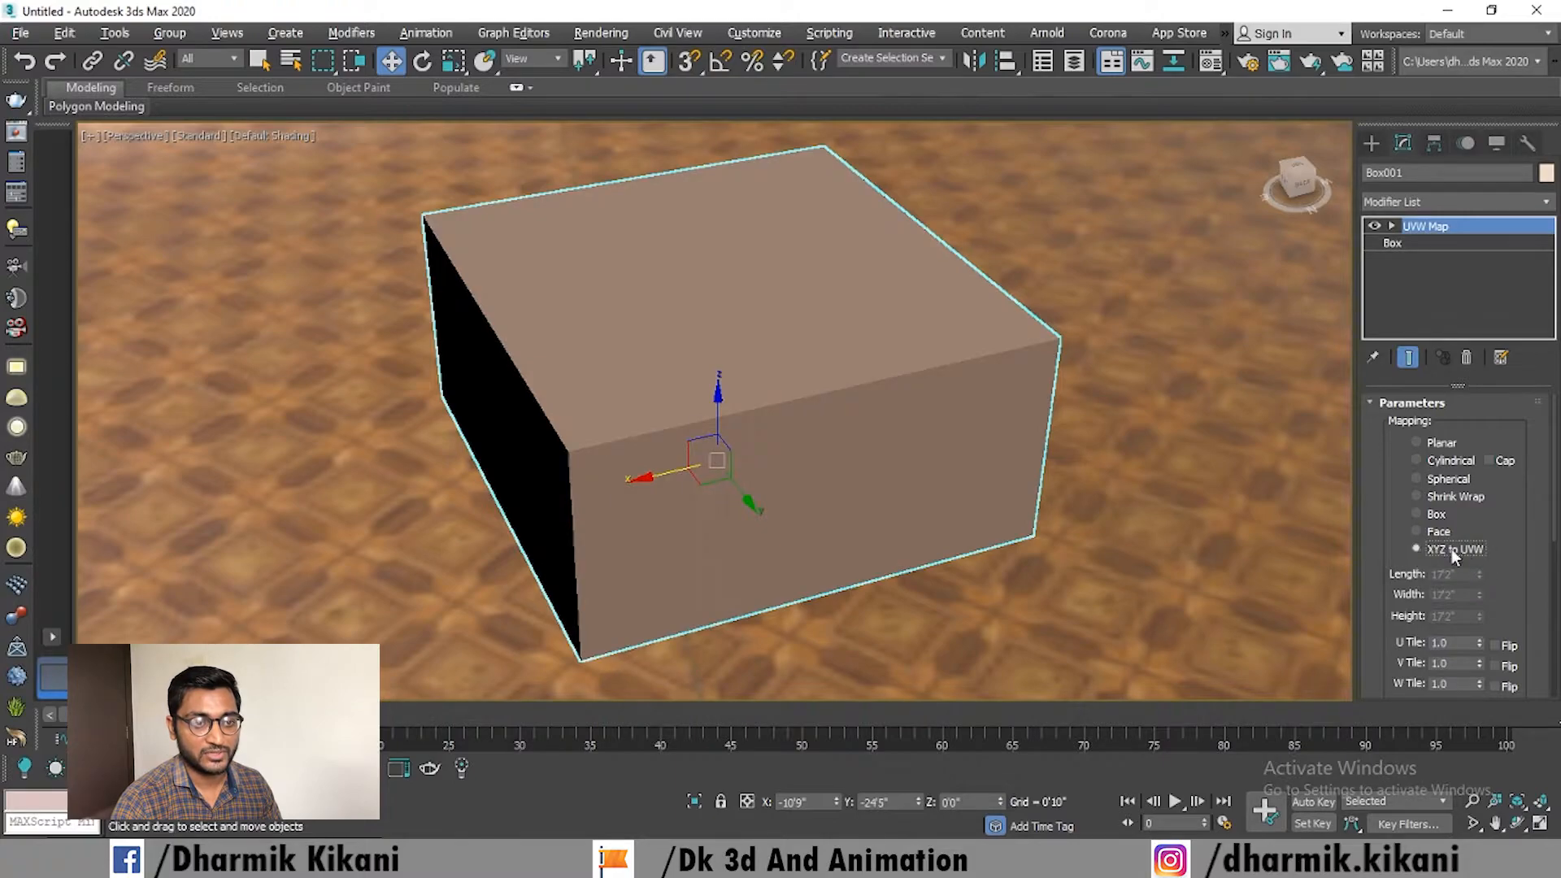
# Step: Try a U tile of 0.5 with XYZ to UVW mapping and reset the U tile to 1.0
pyautogui.scroll(-2, 1431, 569)
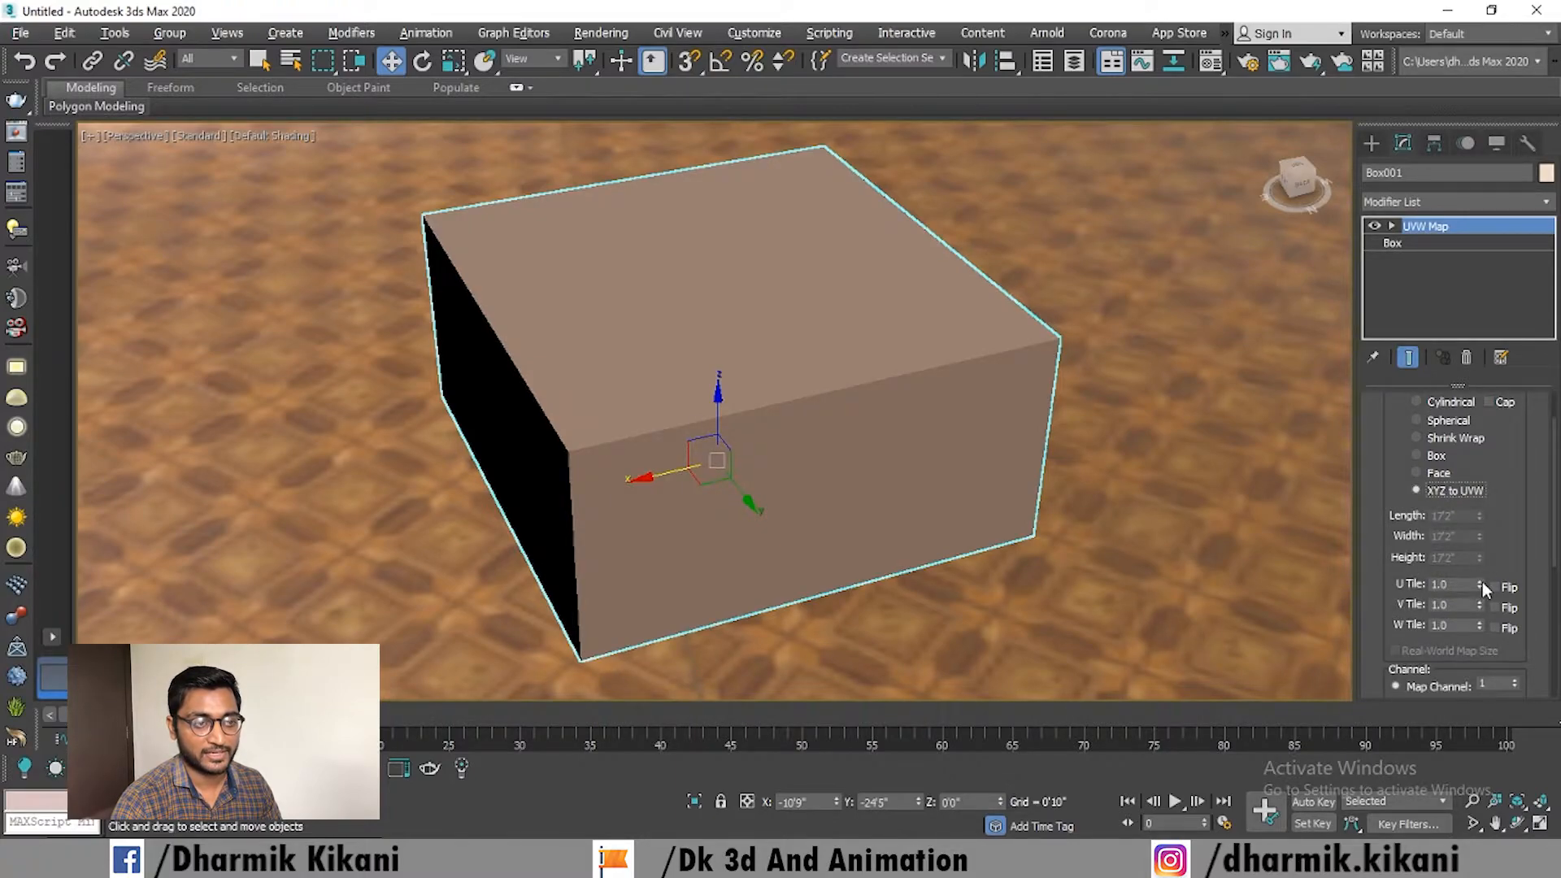
pyautogui.moveTo(1479, 582); pyautogui.dragTo(1486, 467)
pyautogui.click(1494, 587)
pyautogui.doubleClick(1441, 584)
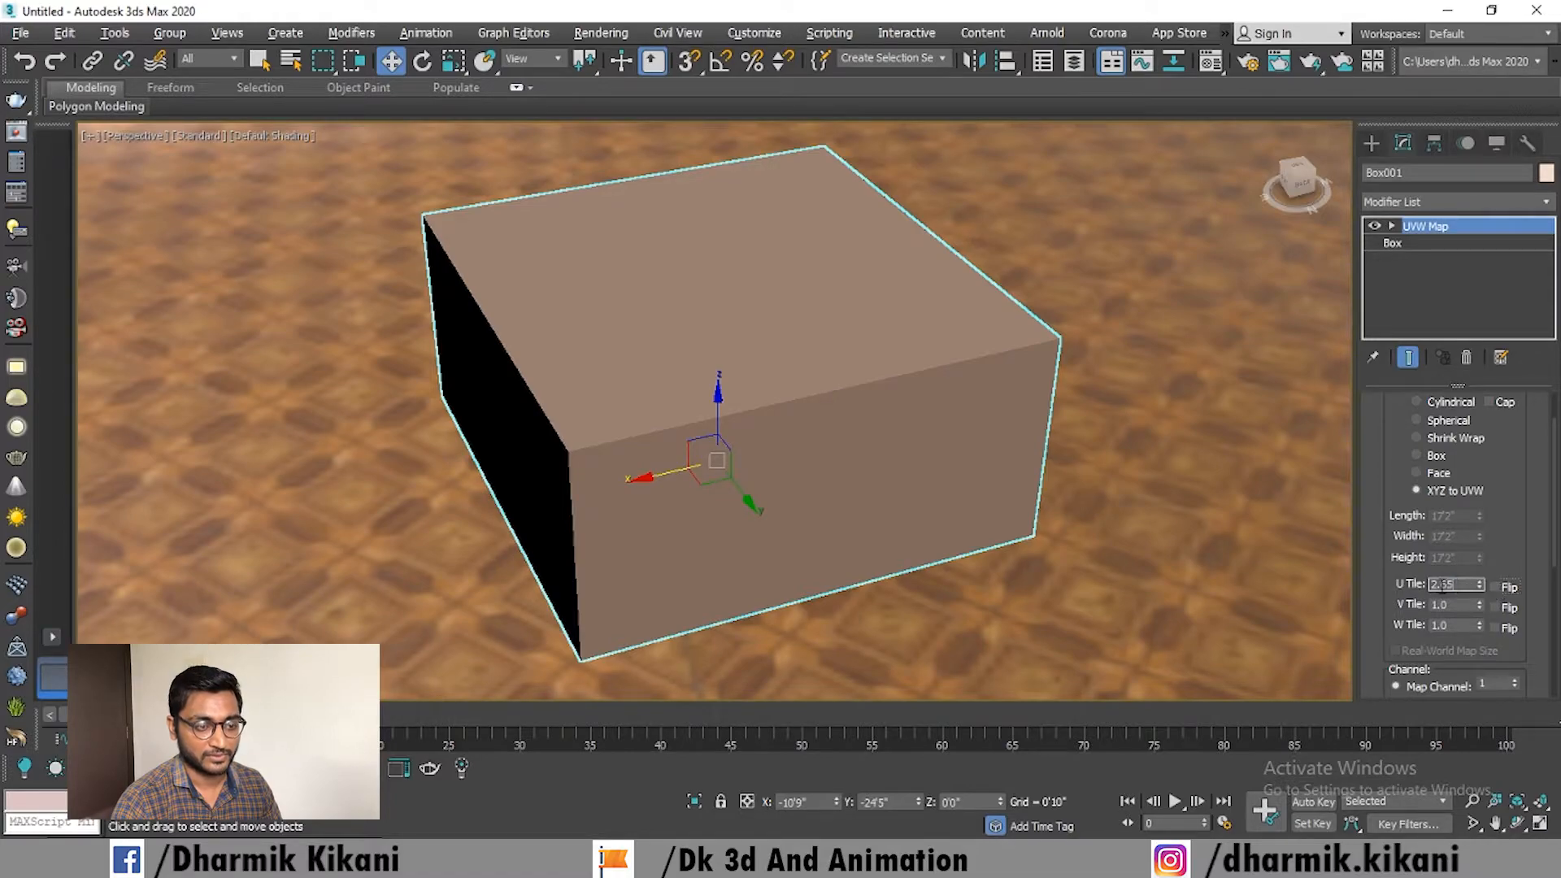
pyautogui.write('0.5')
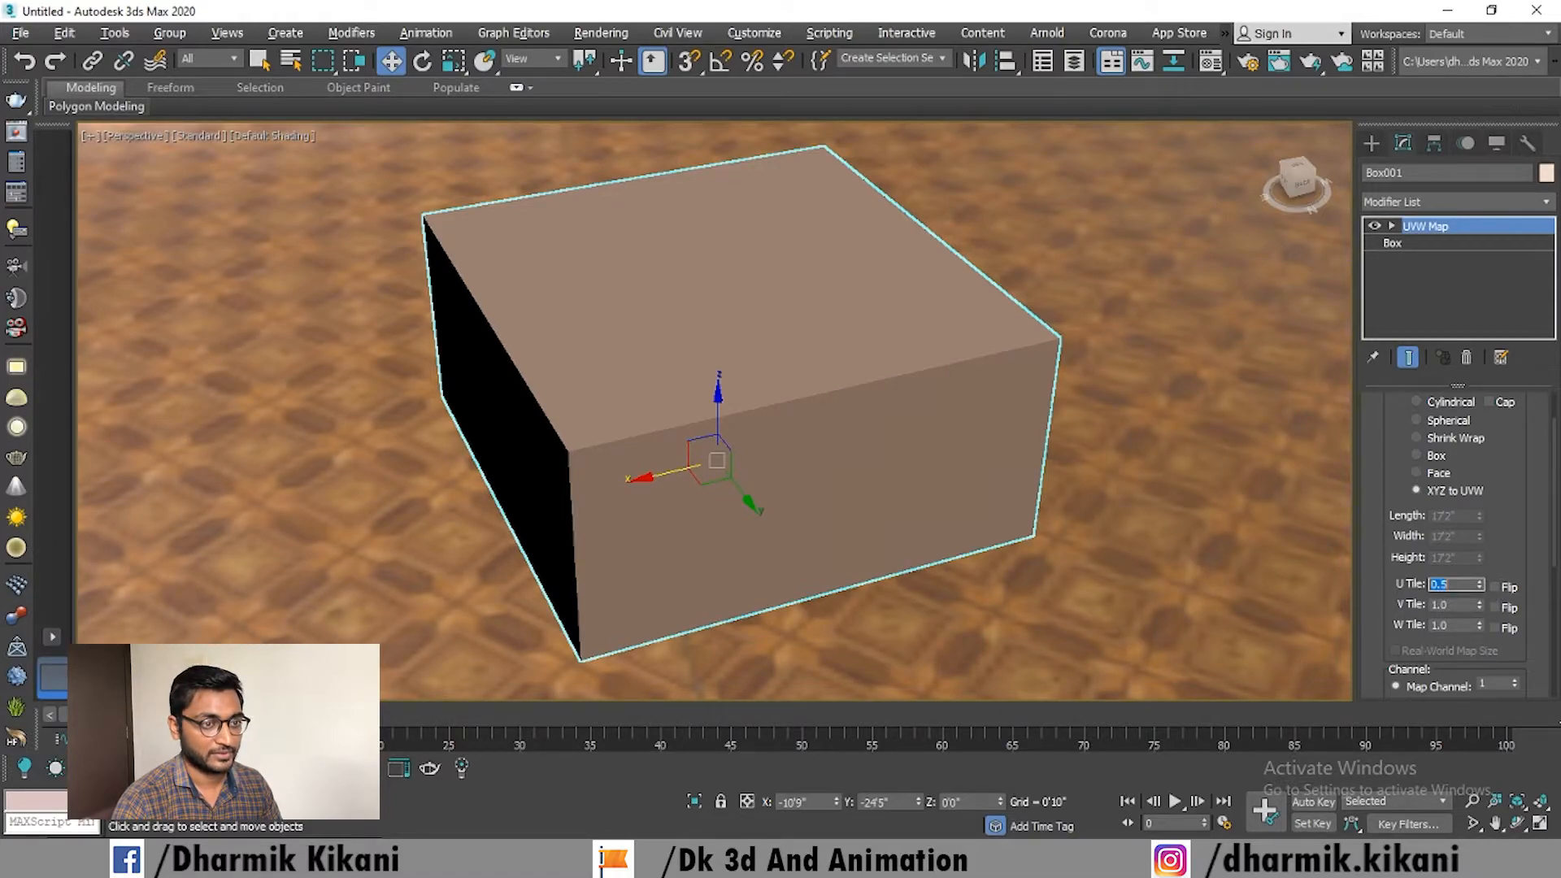
pyautogui.scroll(5, 698, 518)
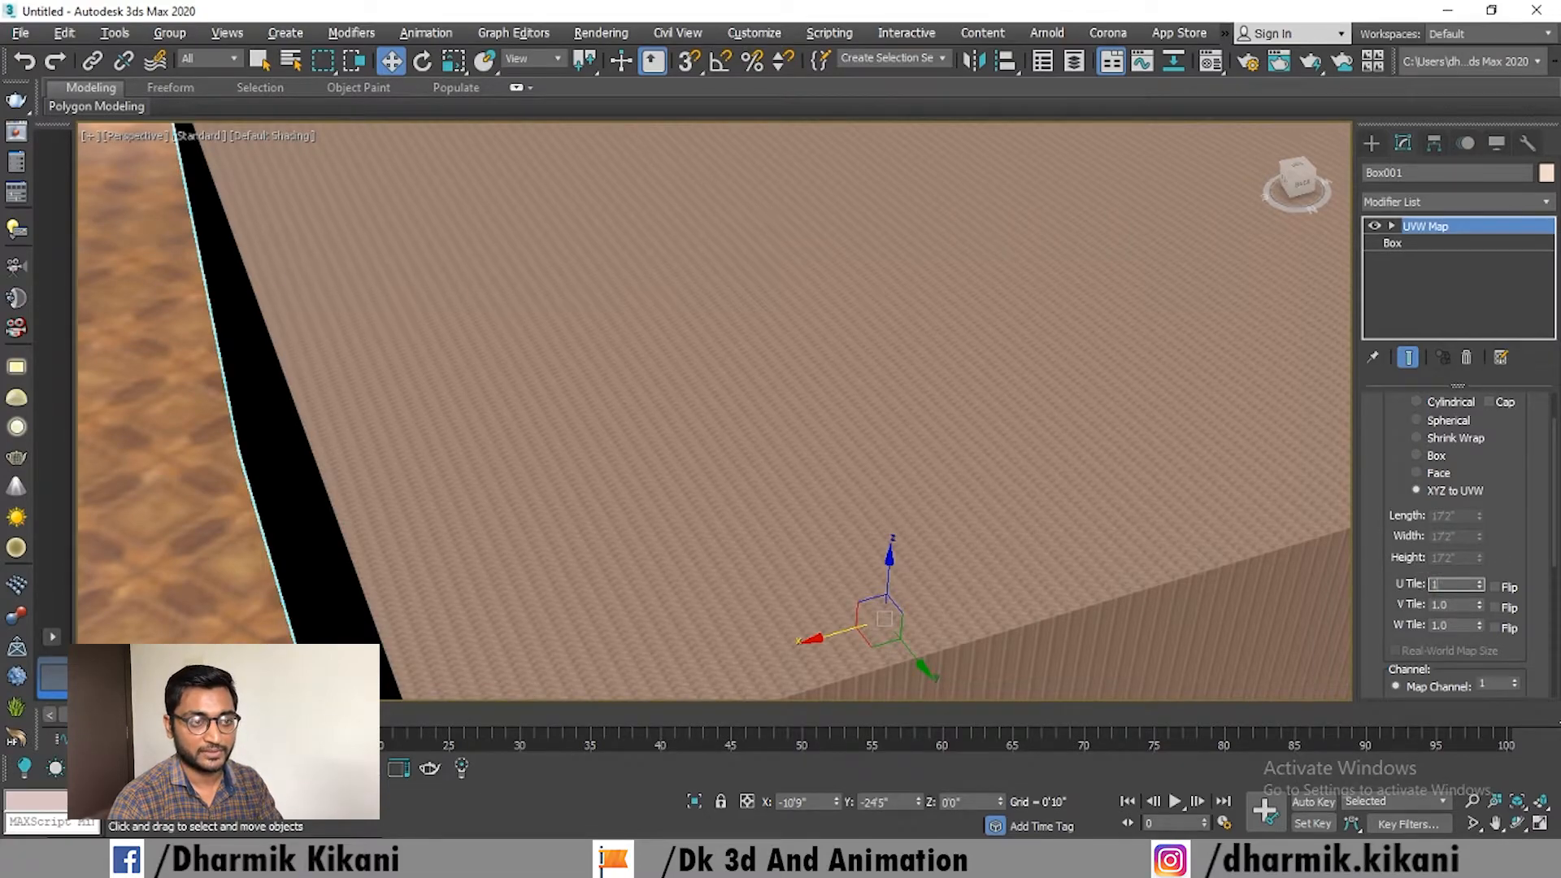
pyautogui.press('Return')
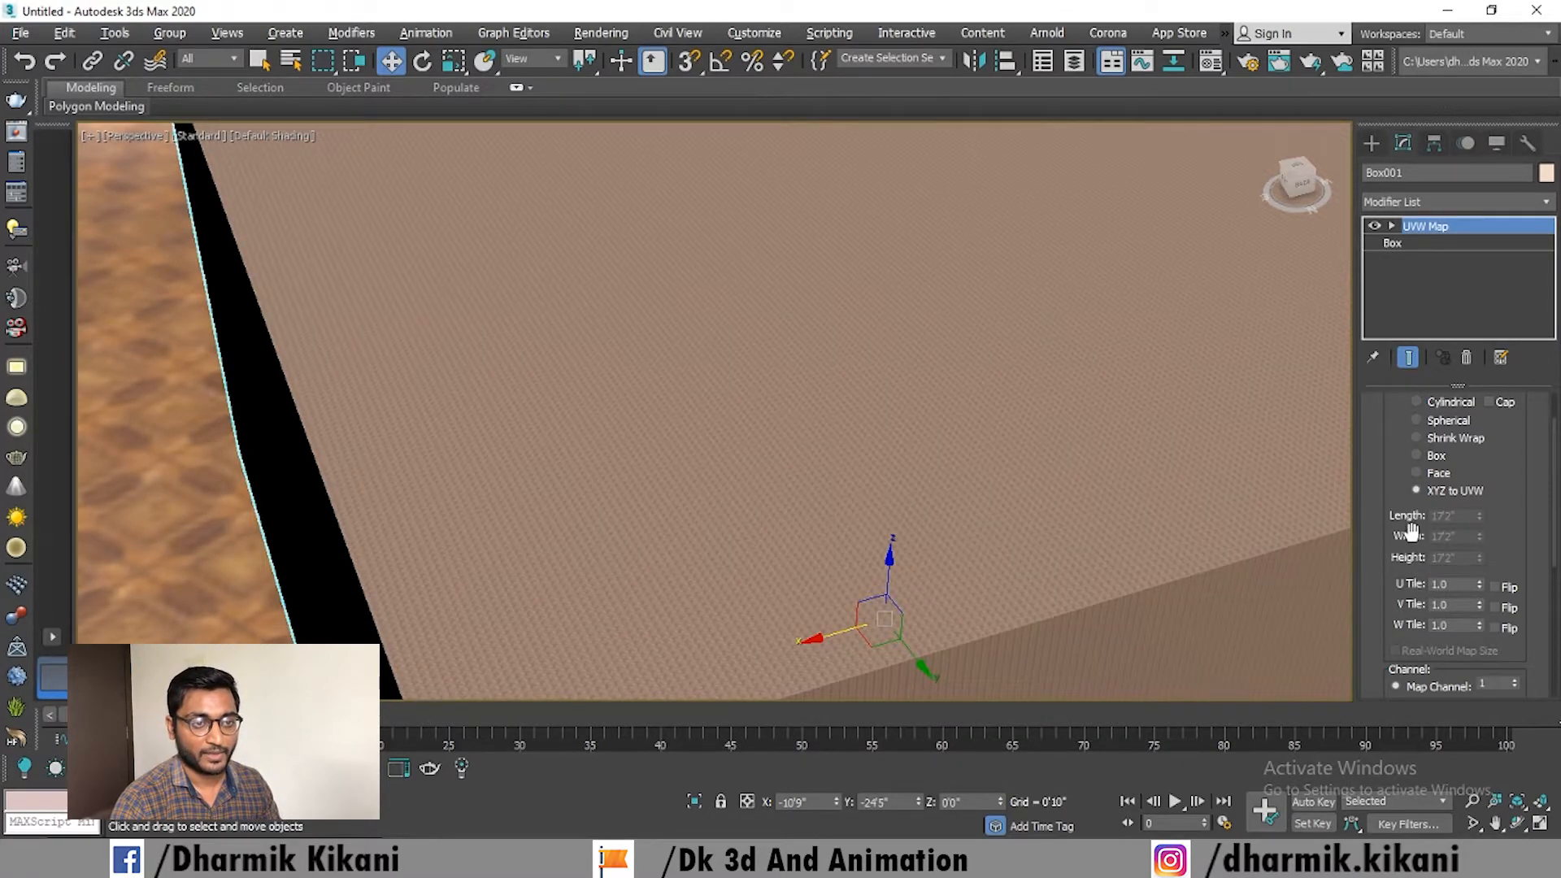
# Step: Switch the UVW Map modifier to Box mapping and examine the texture seams near the box's edges and corners
pyautogui.click(1429, 457)
pyautogui.scroll(-10, 986, 452)
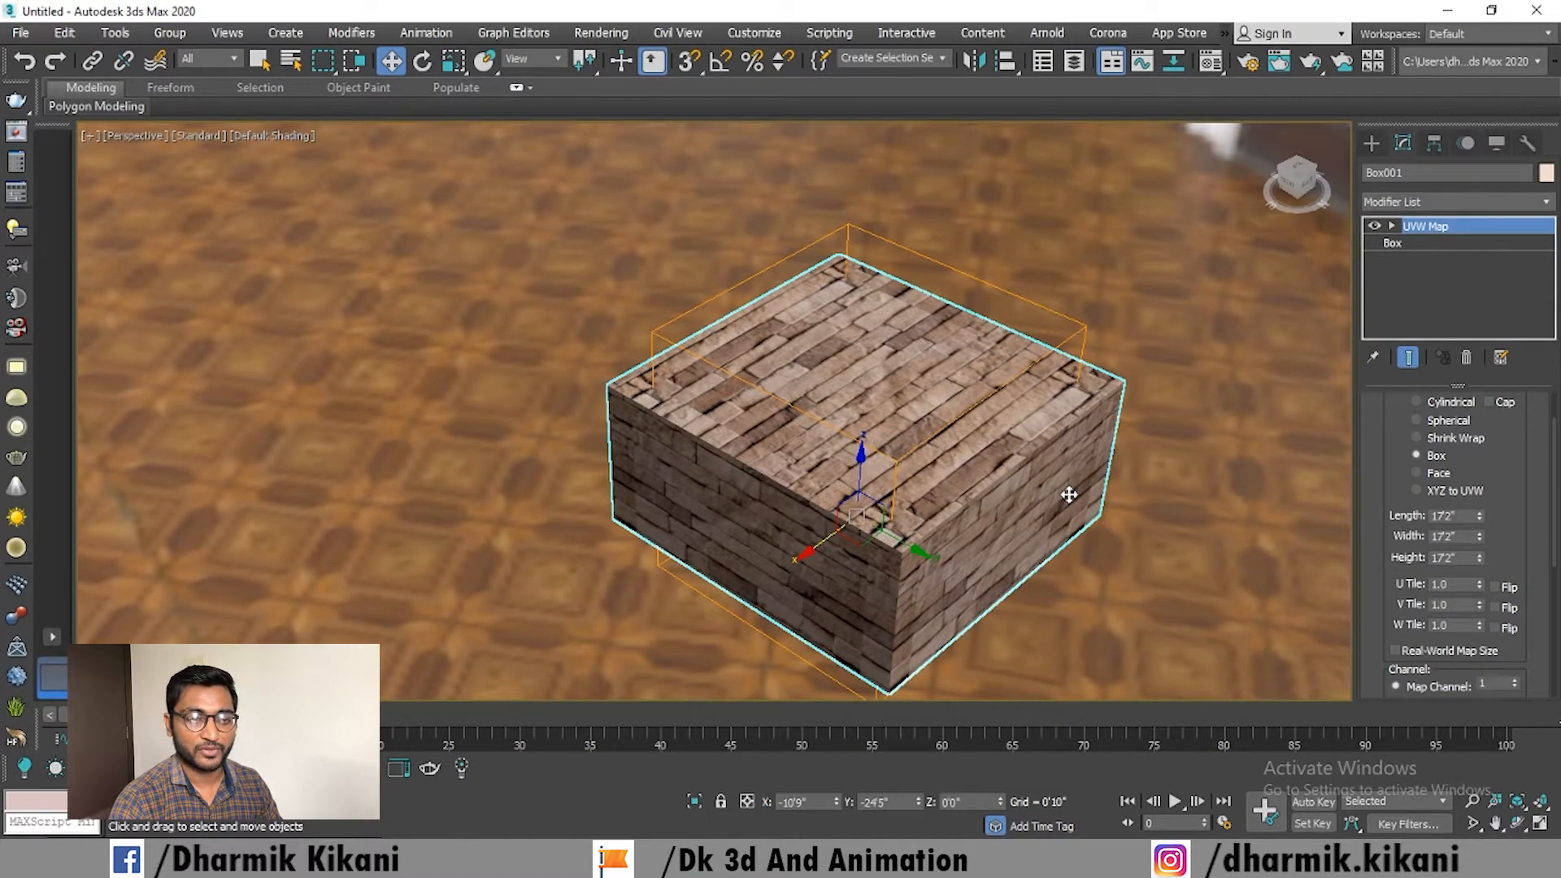
pyautogui.keyDown('alt'); pyautogui.moveTo(926, 595); pyautogui.dragTo(891, 557, button='middle'); pyautogui.keyUp('alt')
pyautogui.scroll(4, 890, 552)
pyautogui.scroll(2, 891, 551)
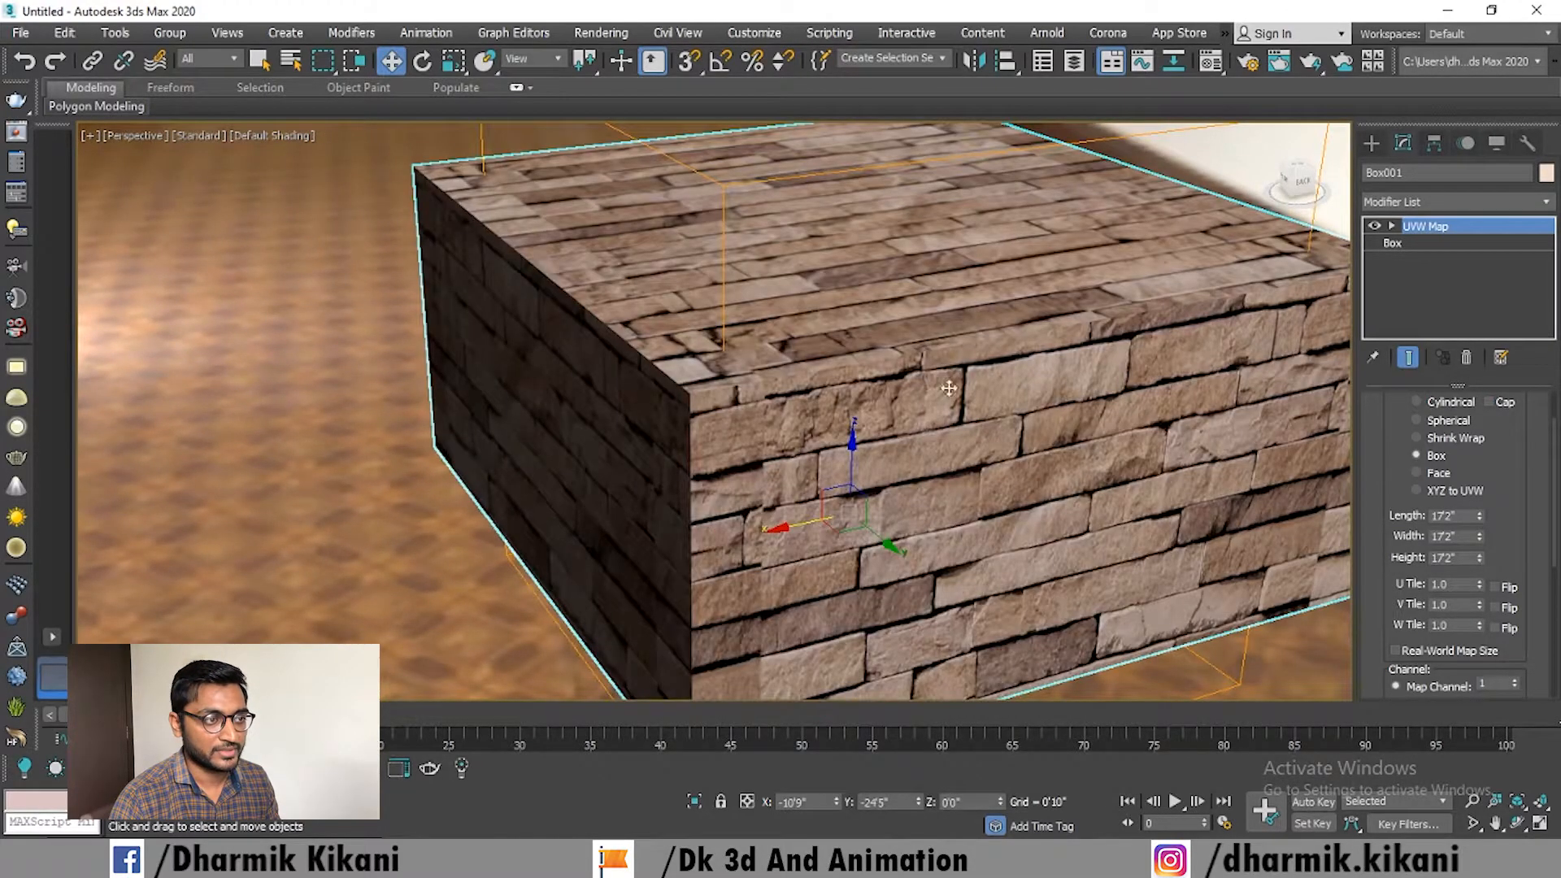
pyautogui.scroll(-4, 819, 386)
pyautogui.moveTo(819, 386)
pyautogui.keyDown('alt'); pyautogui.mouseDown(button='middle')
pyautogui.moveTo(833, 399)
pyautogui.moveTo(862, 365)
pyautogui.moveTo(800, 378)
pyautogui.mouseUp(button='middle'); pyautogui.keyUp('alt')
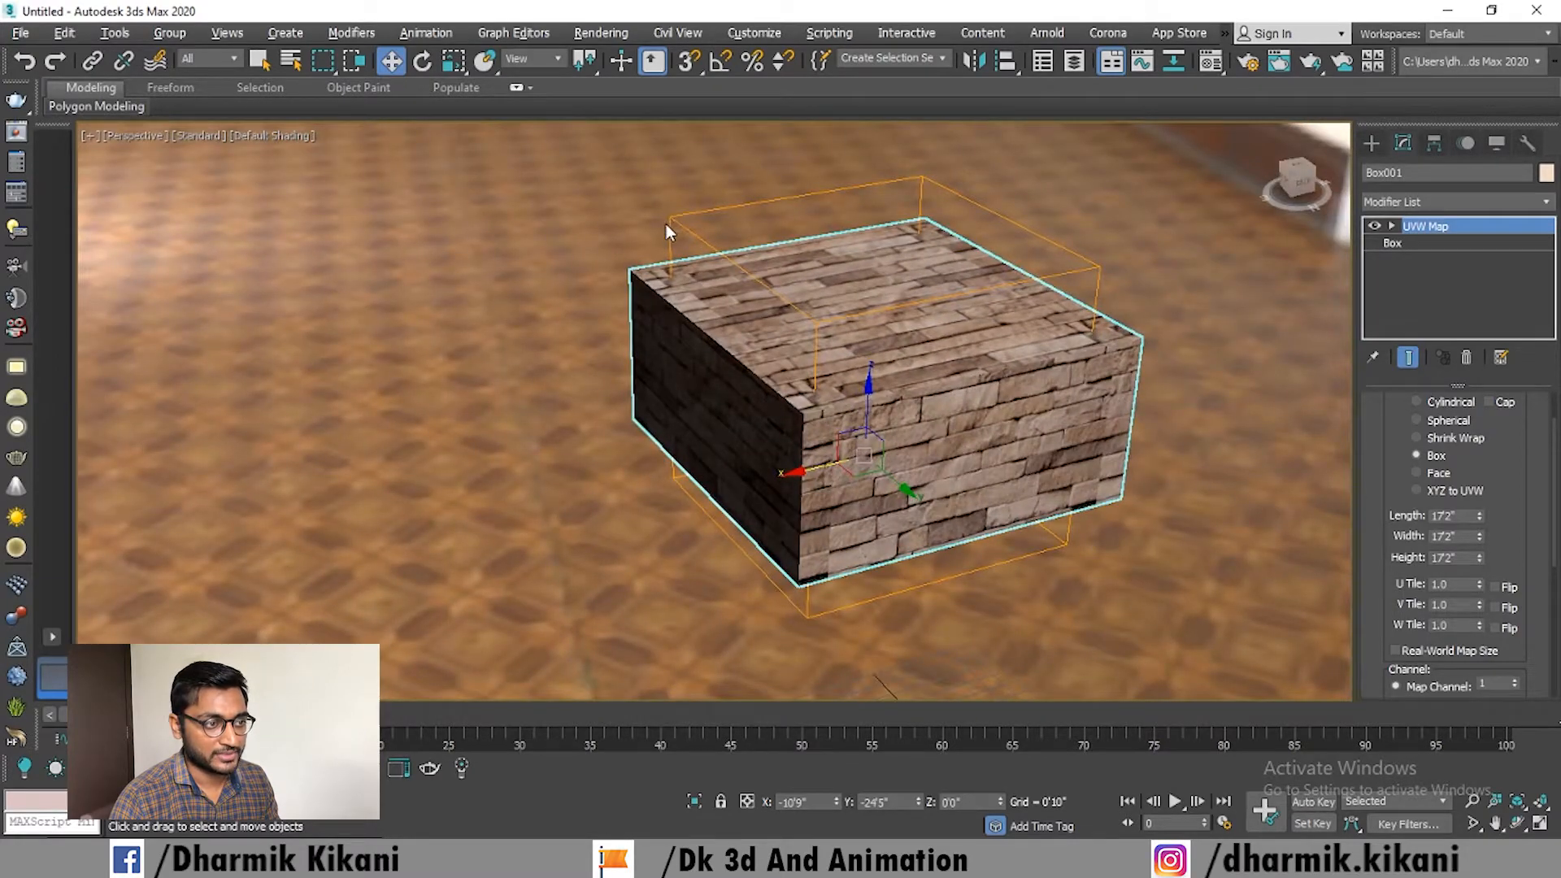
pyautogui.keyDown('alt'); pyautogui.moveTo(871, 342); pyautogui.dragTo(810, 420, button='middle'); pyautogui.keyUp('alt')
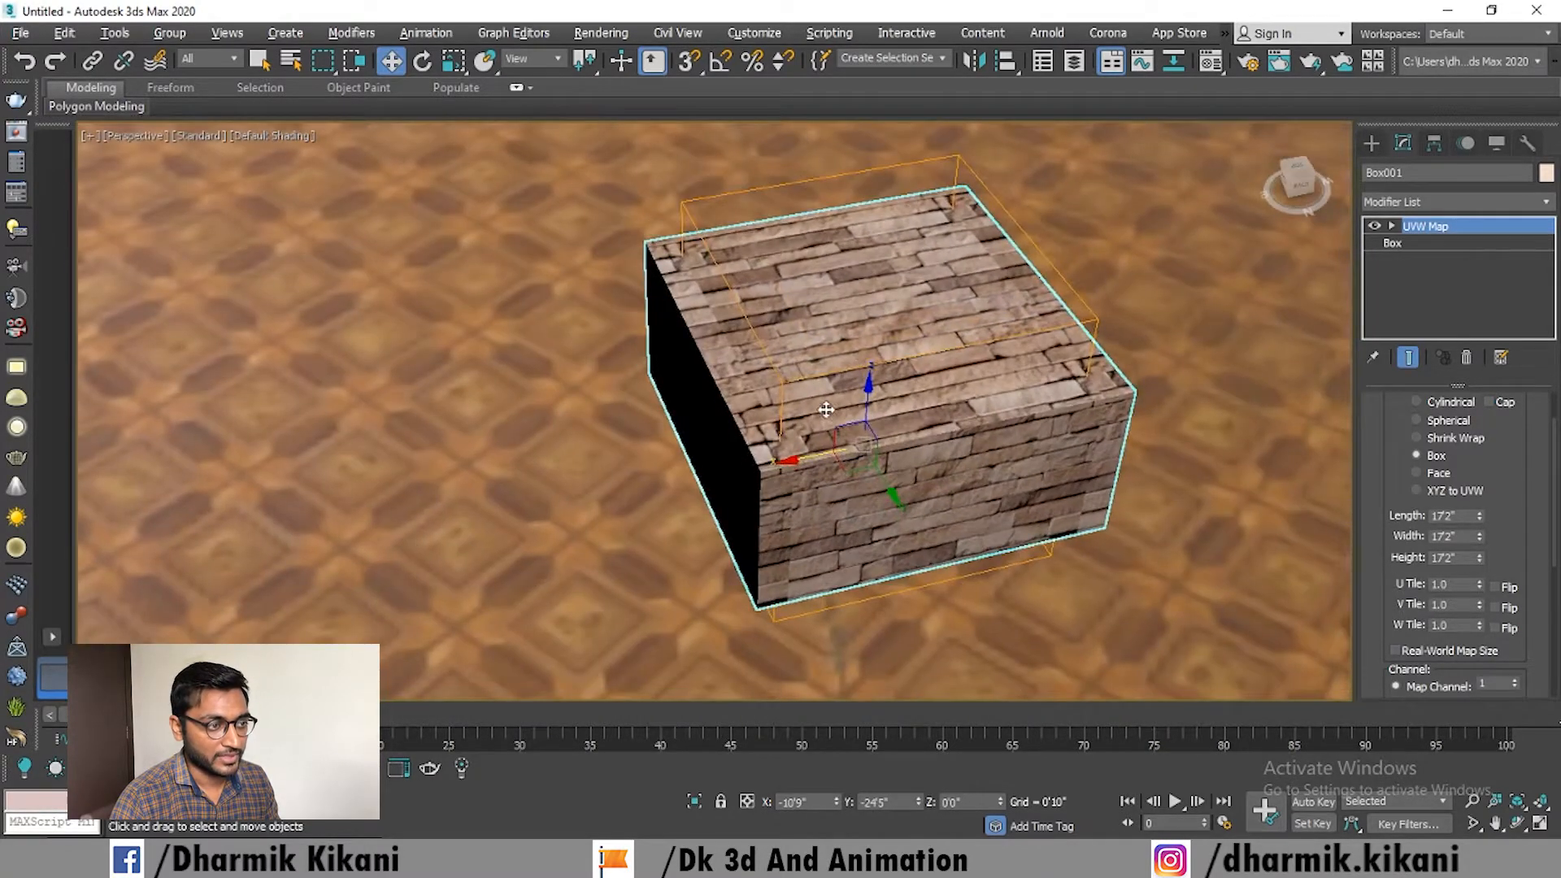
pyautogui.scroll(4, 810, 420)
pyautogui.scroll(2, 705, 460)
pyautogui.scroll(-4, 705, 459)
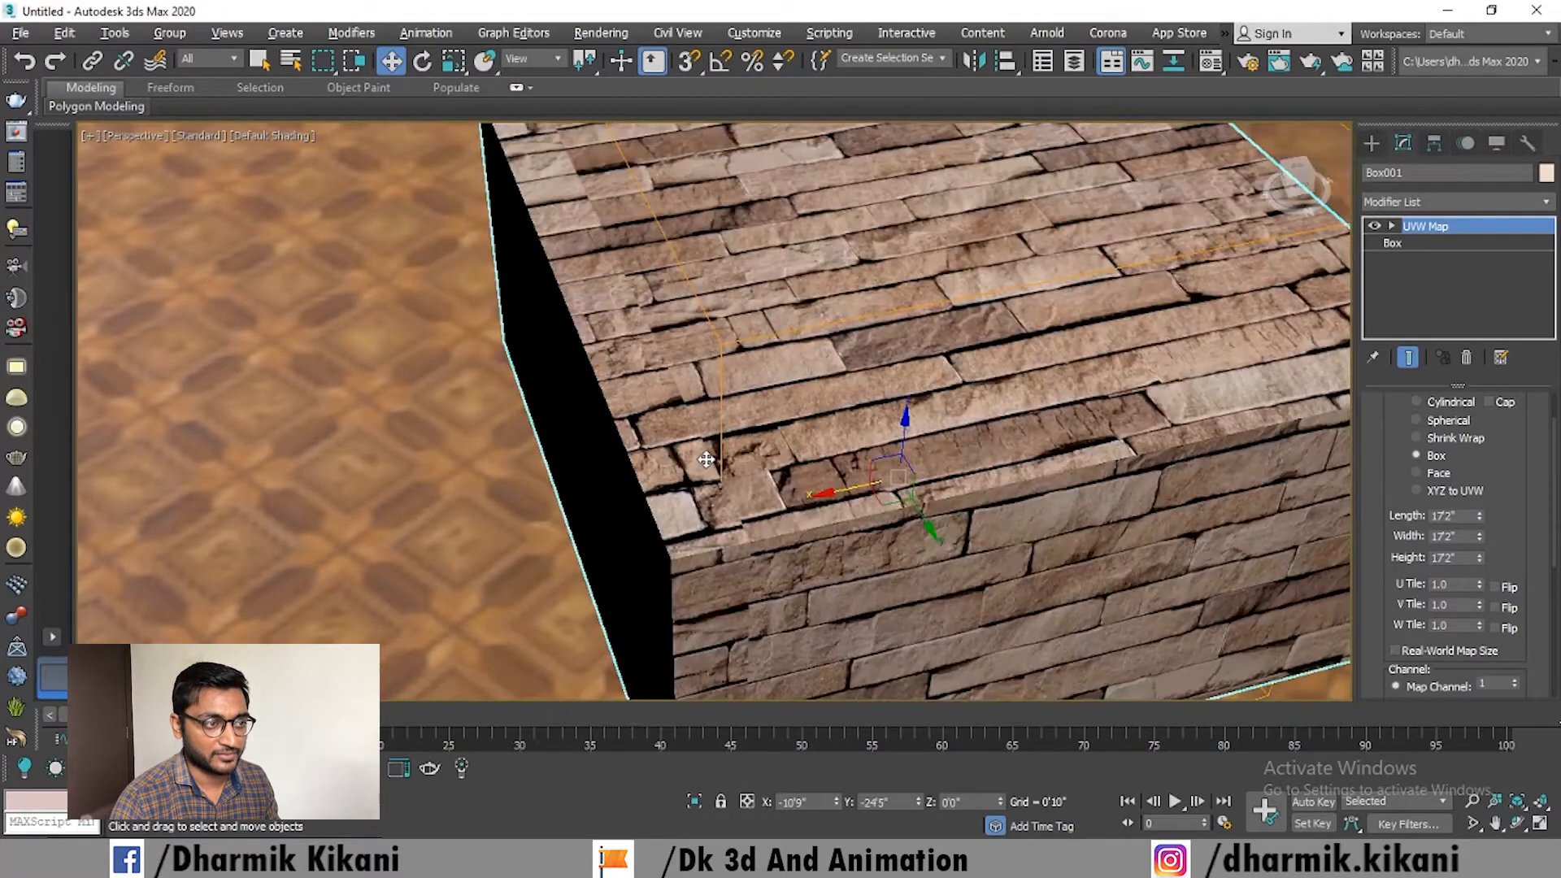
pyautogui.scroll(6, 708, 456)
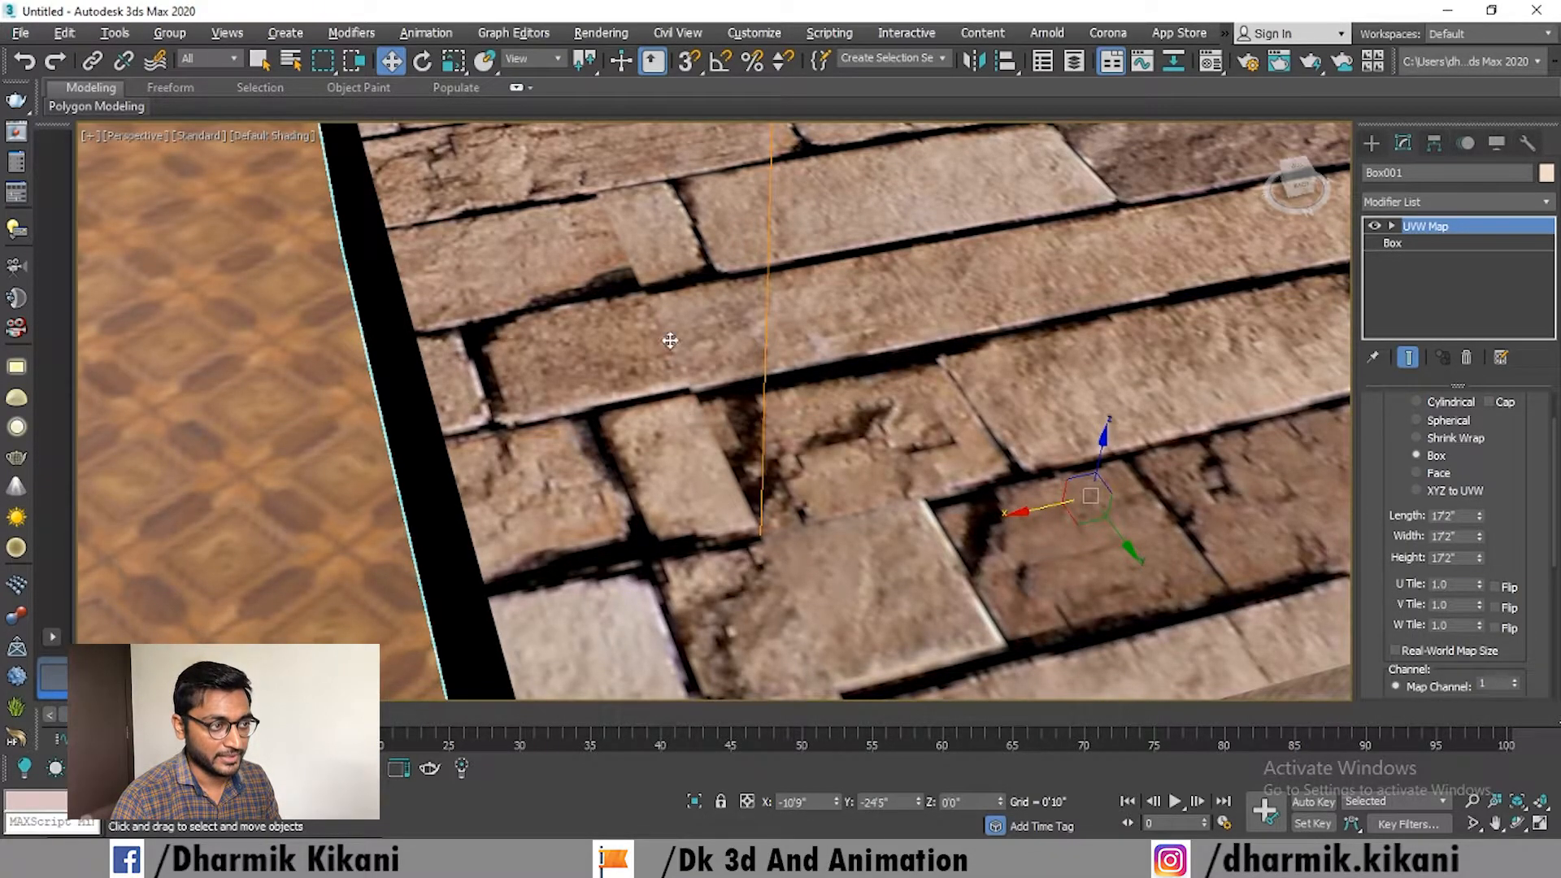
# Step: Compare Face mapping on the box's corner and sides, and return the modifier to Box mapping
pyautogui.click(1458, 476)
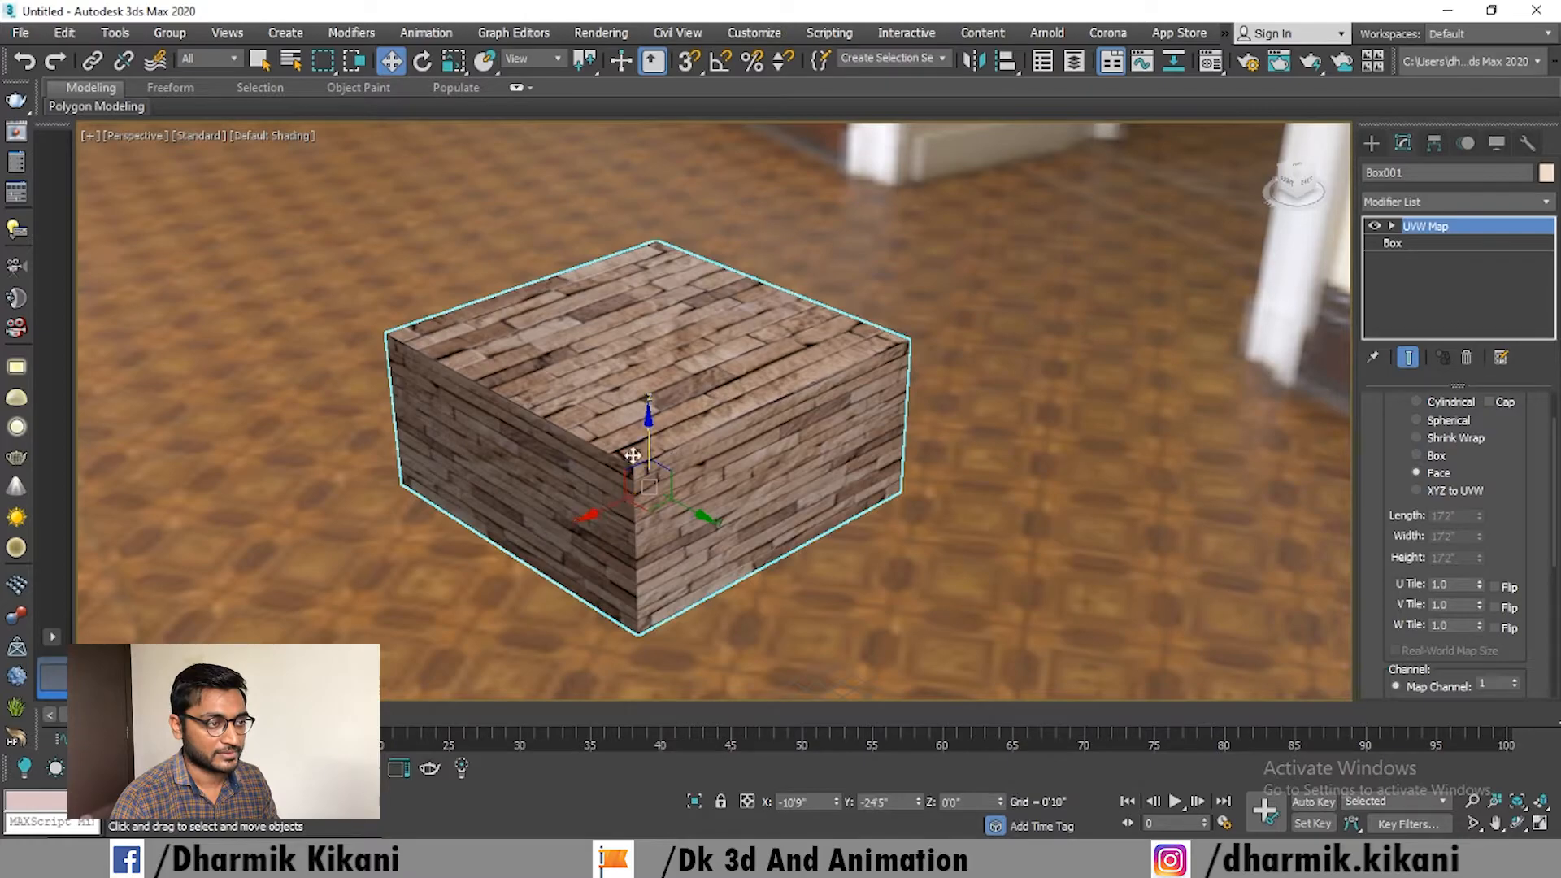
pyautogui.scroll(3, 634, 448)
pyautogui.scroll(-1, 575, 450)
pyautogui.keyDown('alt'); pyautogui.moveTo(622, 495); pyautogui.dragTo(589, 510, button='middle'); pyautogui.keyUp('alt')
pyautogui.scroll(-4, 589, 510)
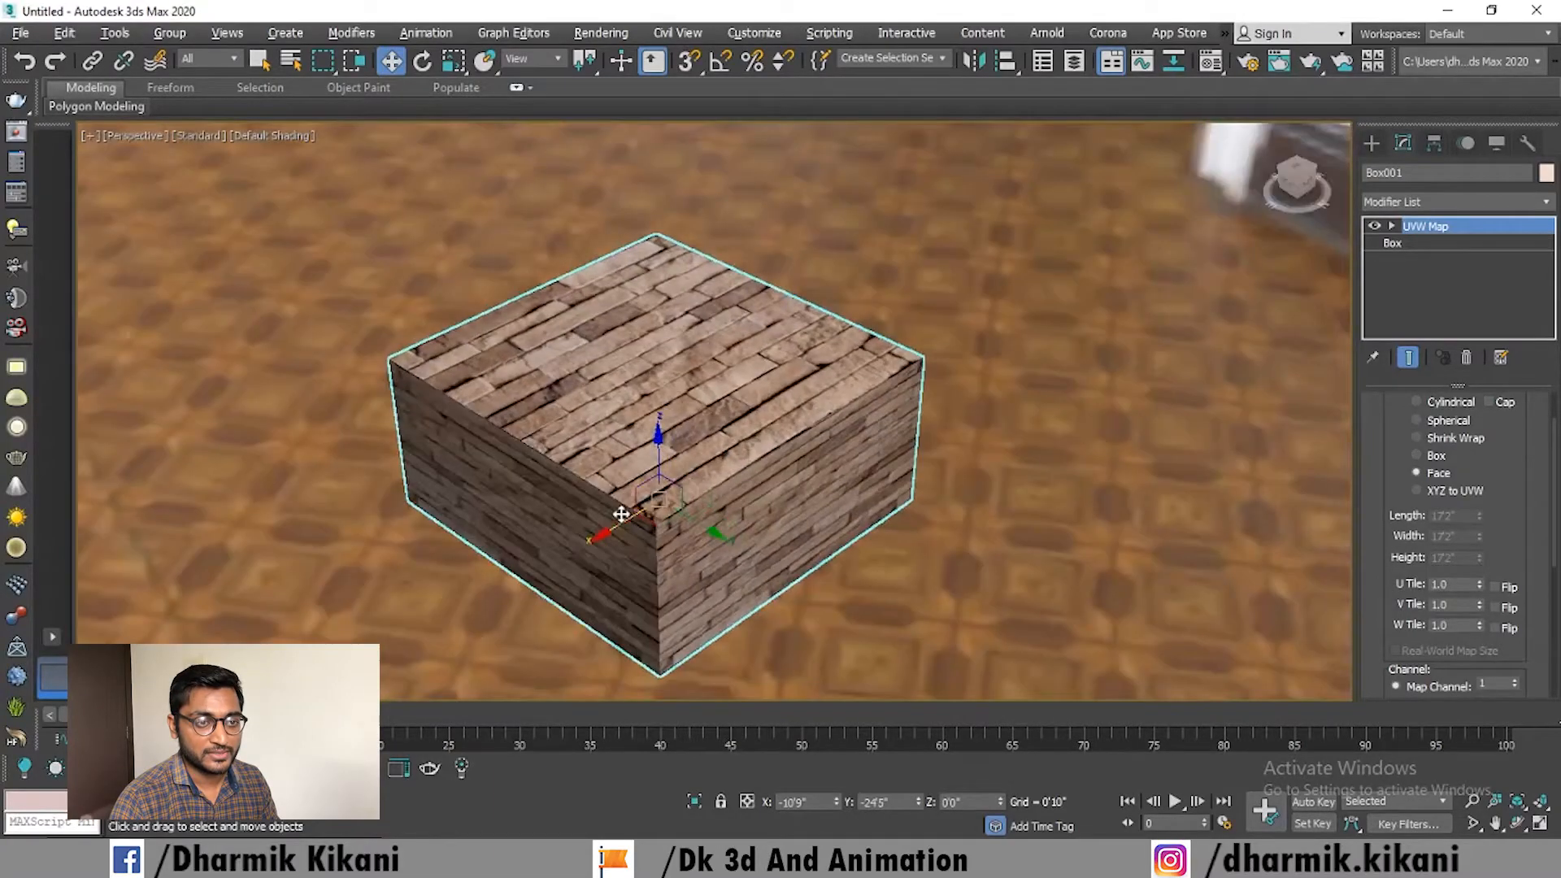
pyautogui.click(1432, 457)
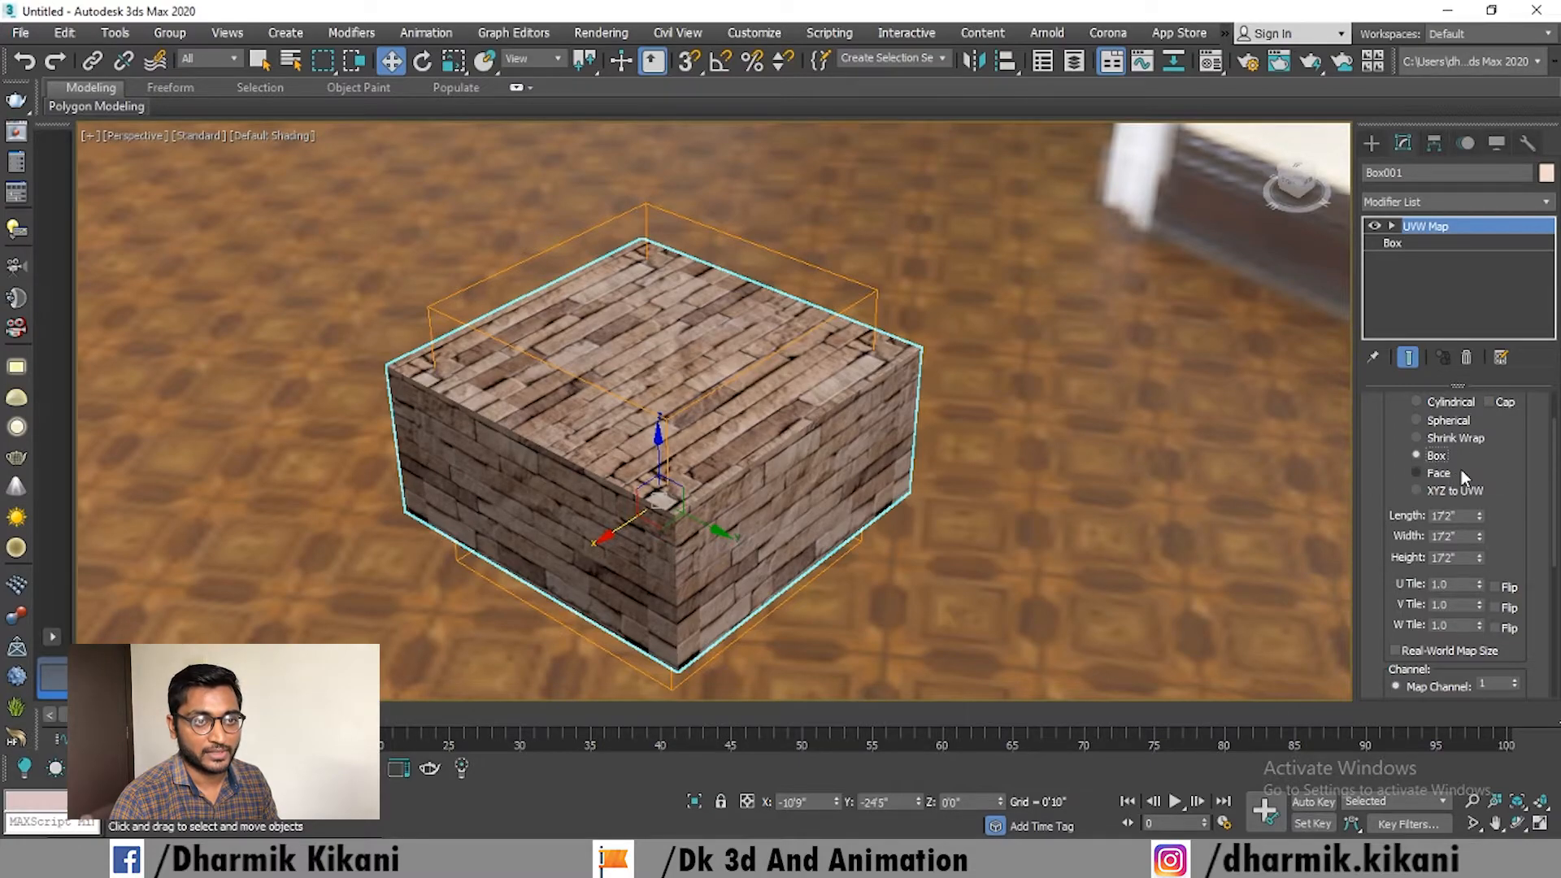
# Step: Expand the UVW Map modifier and activate its Gizmo sub-object level around the box
pyautogui.click(1393, 227)
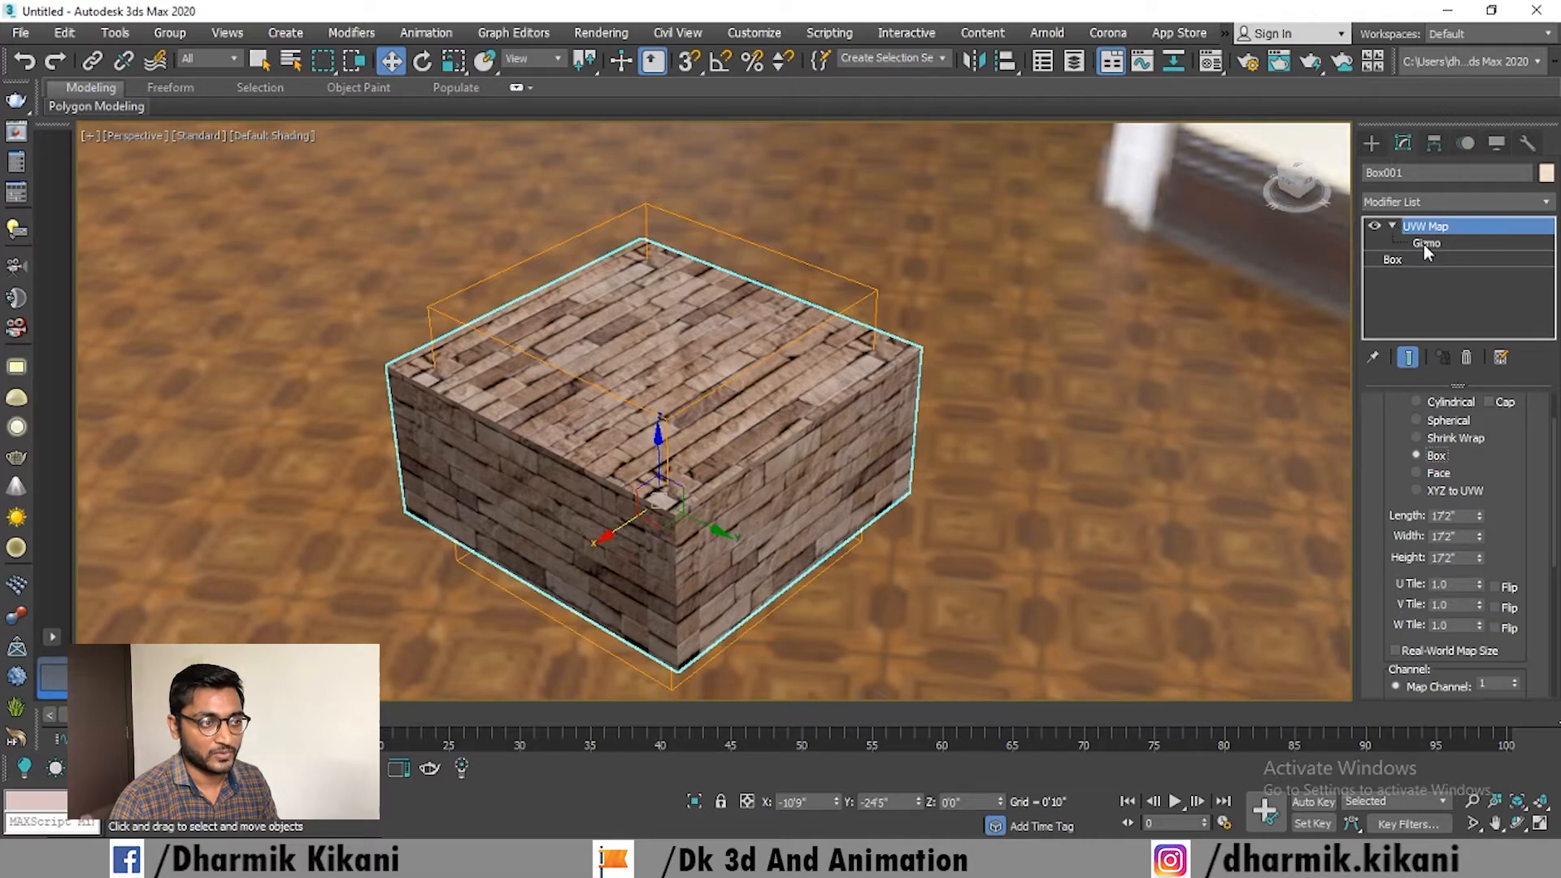
pyautogui.click(1423, 244)
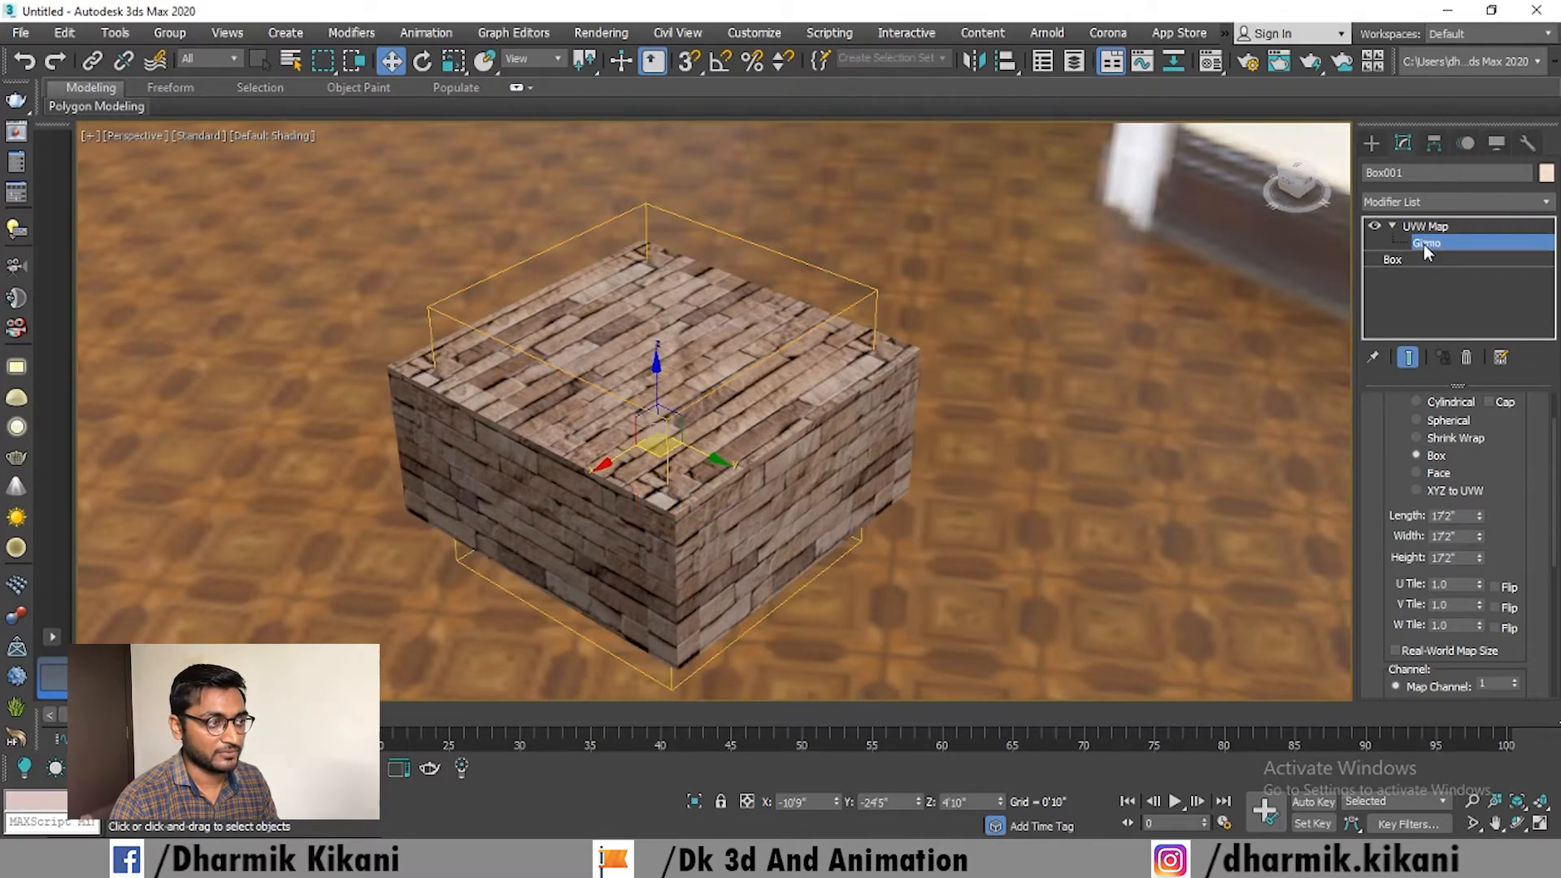
pyautogui.scroll(4, 717, 478)
pyautogui.scroll(-2, 366, 310)
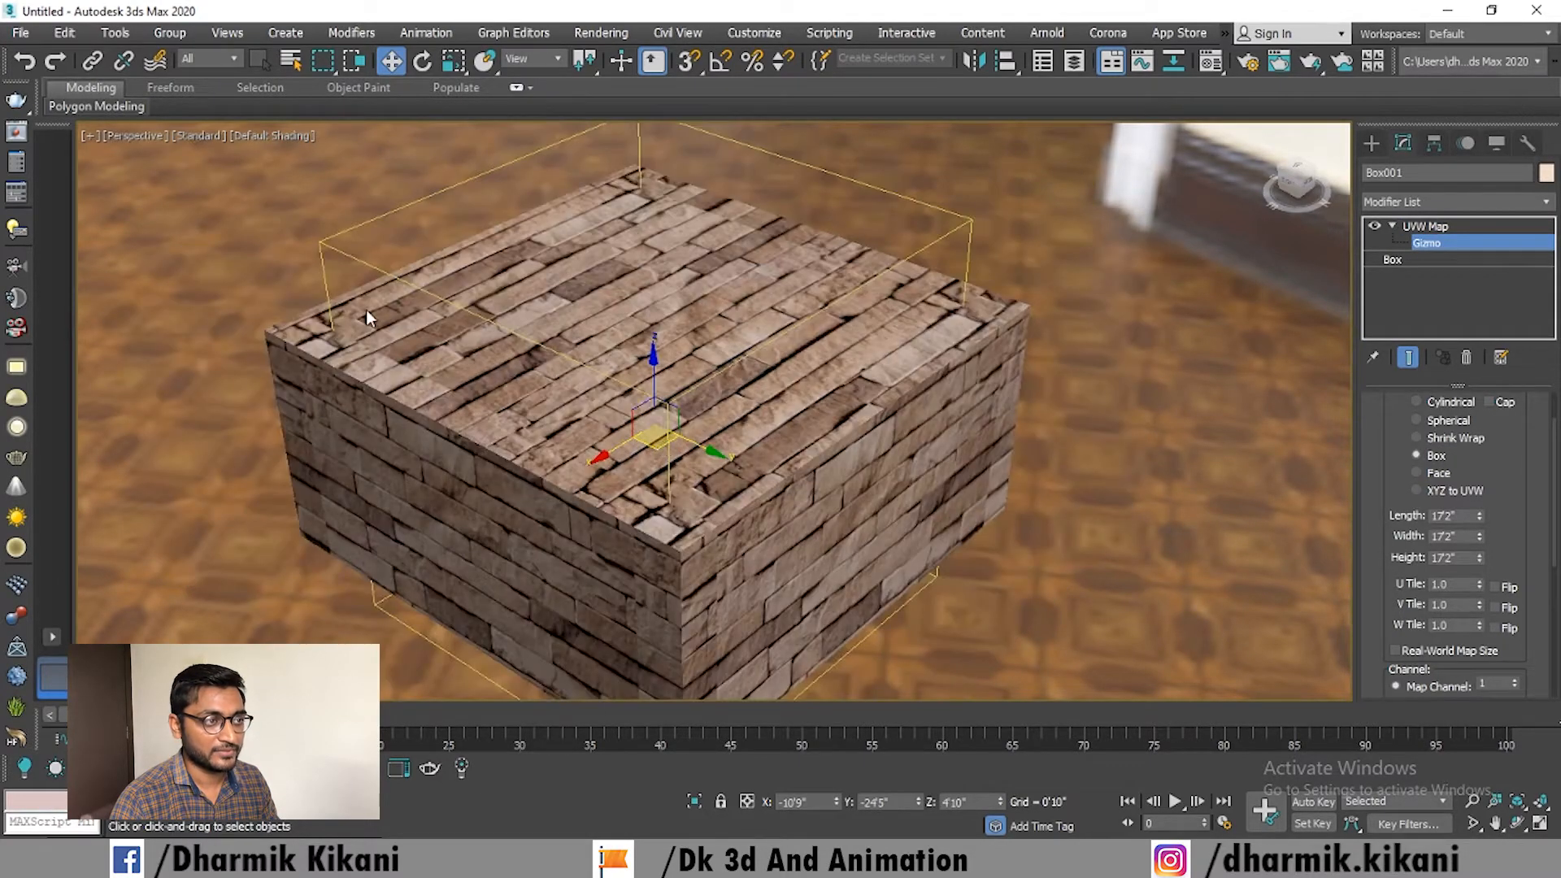
# Step: Try scaling the UVW Map gizmo uniformly on the box and undo the change
pyautogui.moveTo(439, 302); pyautogui.dragTo(448, 353, button='middle')
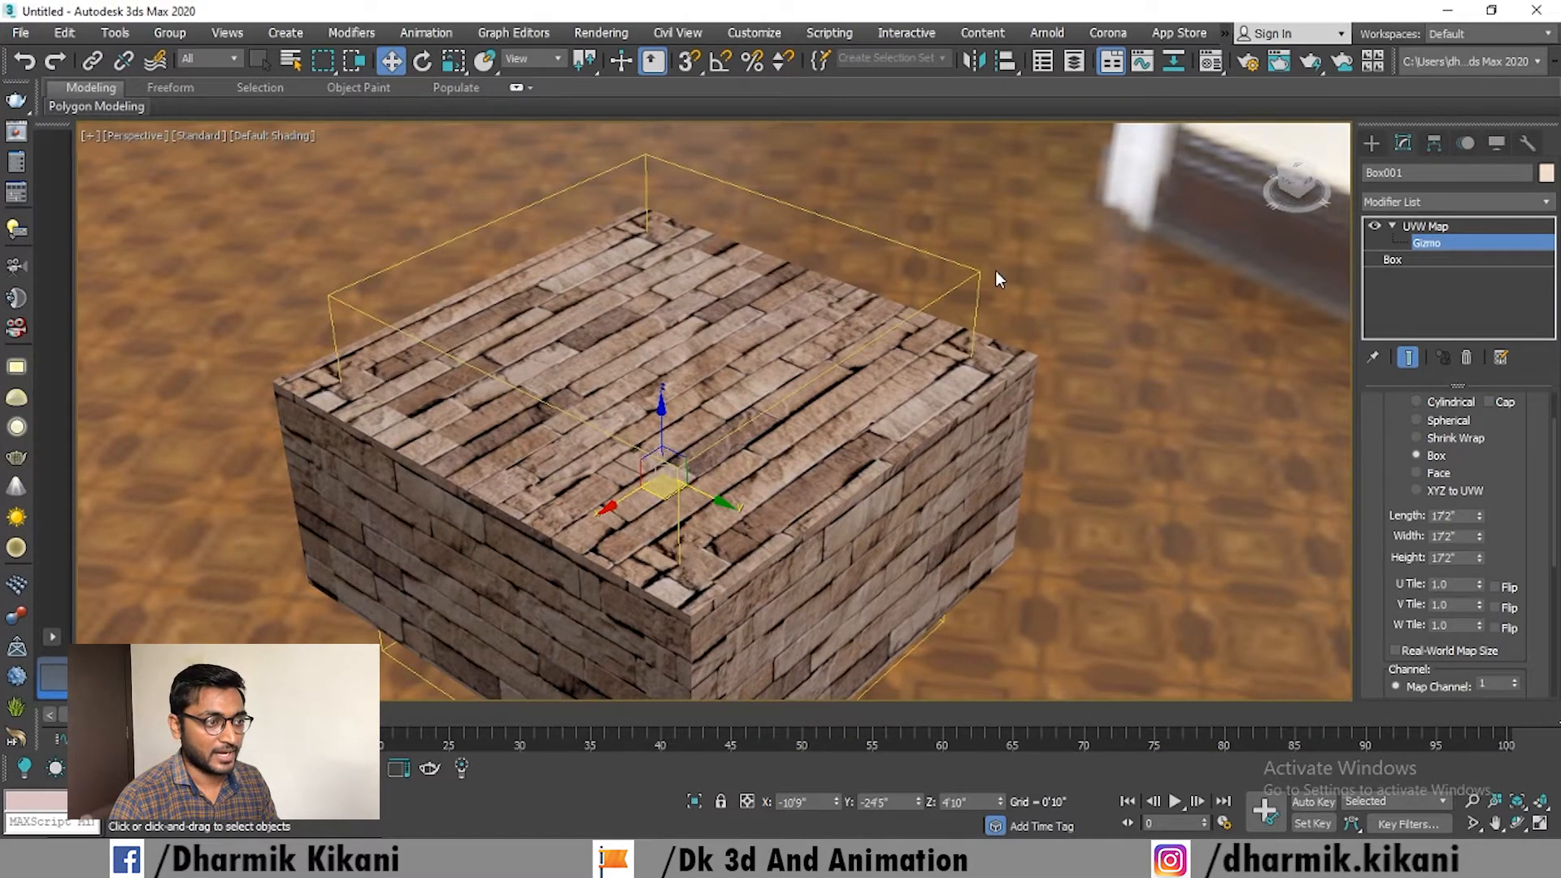
pyautogui.press('r')
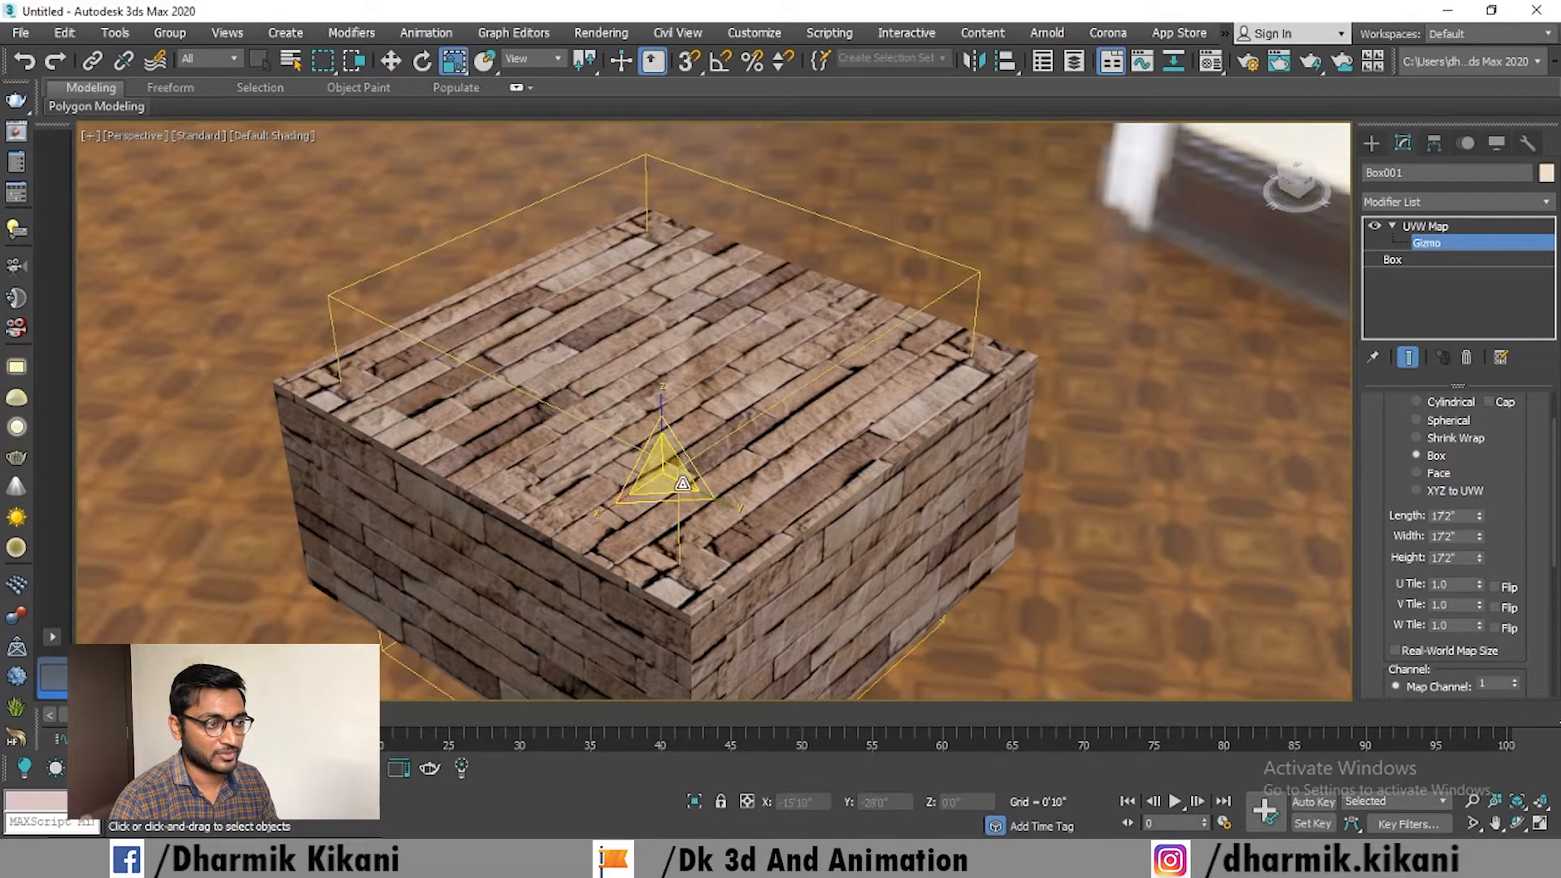
pyautogui.moveTo(663, 470); pyautogui.dragTo(599, 528)
pyautogui.keyDown('alt'); pyautogui.moveTo(599, 528); pyautogui.dragTo(503, 621, button='middle'); pyautogui.keyUp('alt')
pyautogui.hotkey('ctrl', 'z')
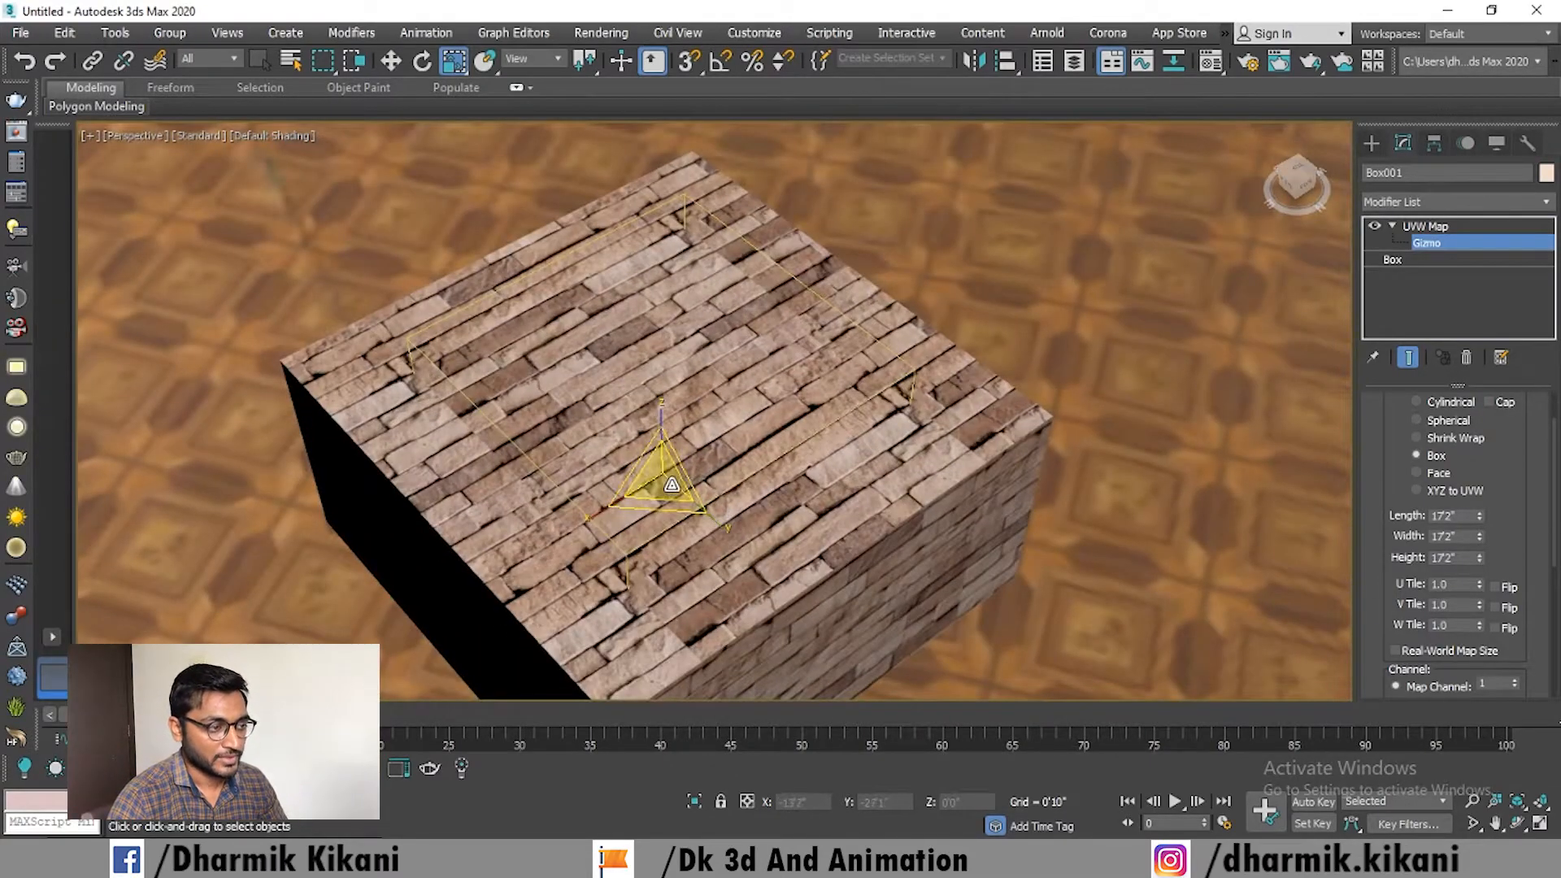
# Step: Set the UVW Map length to 20'7" and width to 18'2", checking the stone texture on the box's top and sides
pyautogui.keyDown('alt'); pyautogui.moveTo(581, 540); pyautogui.dragTo(629, 569, button='middle'); pyautogui.keyUp('alt')
pyautogui.scroll(3, 628, 569)
pyautogui.keyDown('alt'); pyautogui.moveTo(347, 538); pyautogui.dragTo(539, 535, button='middle'); pyautogui.keyUp('alt')
pyautogui.scroll(-1, 569, 520)
pyautogui.scroll(-5, 988, 442)
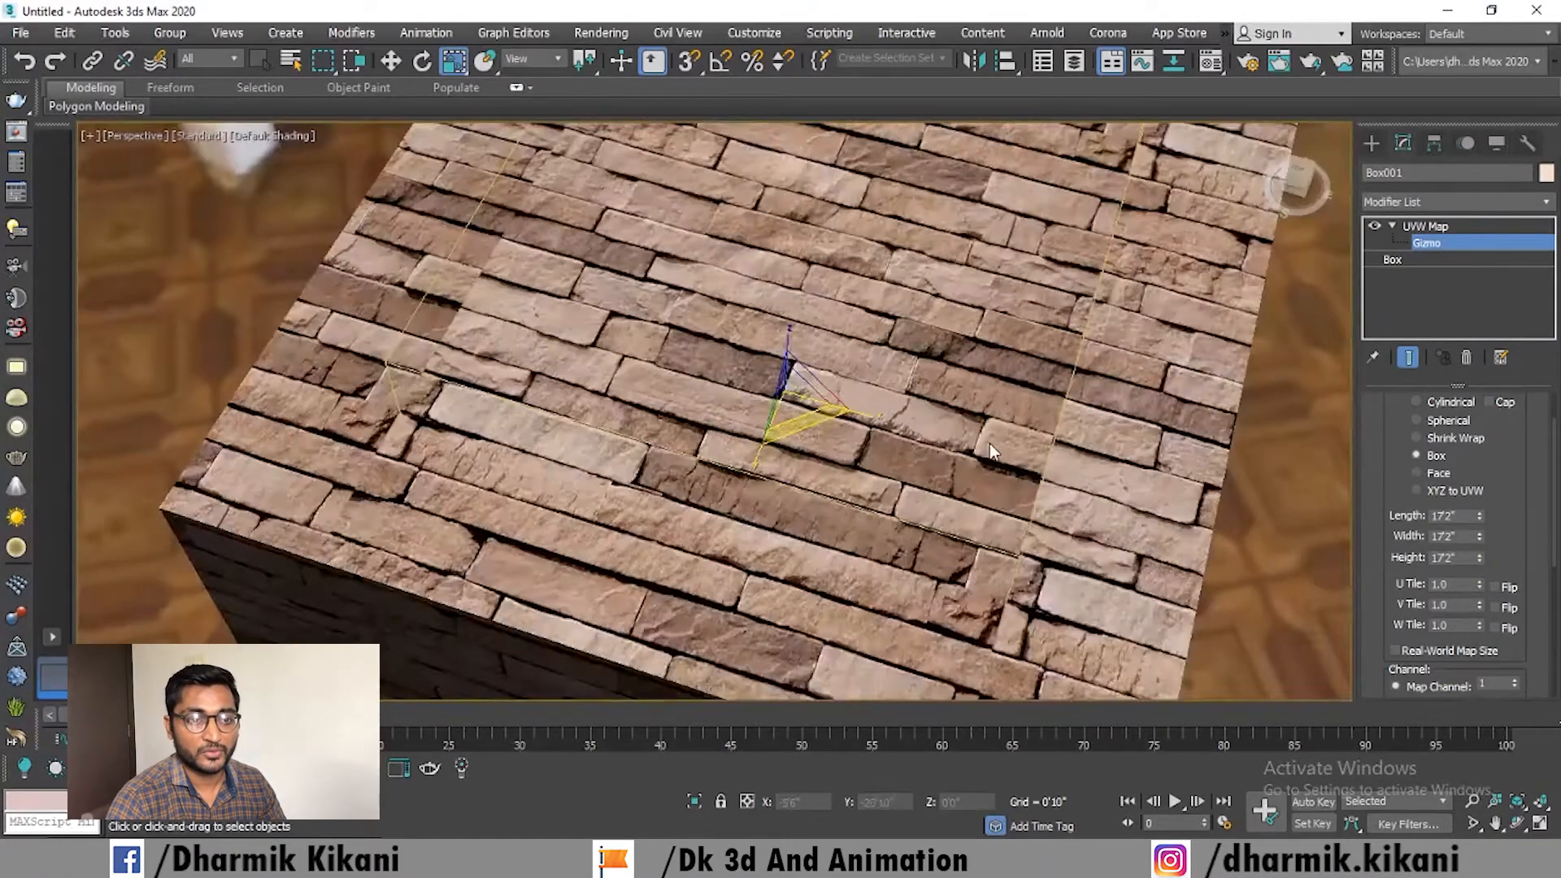
pyautogui.moveTo(1479, 516); pyautogui.dragTo(1477, 493)
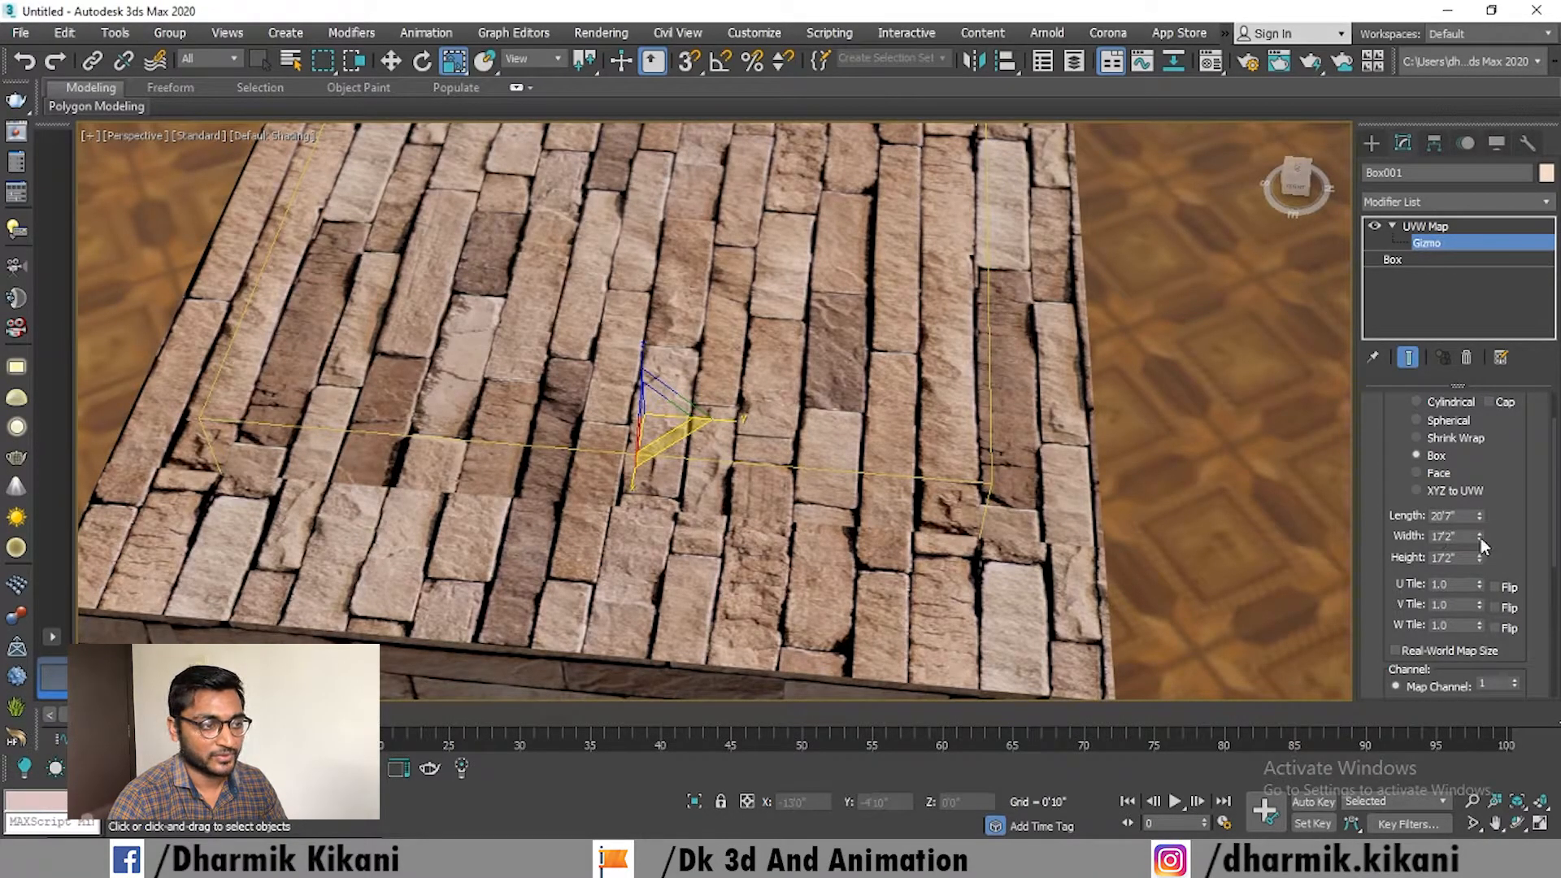
pyautogui.moveTo(1480, 535); pyautogui.dragTo(1480, 520)
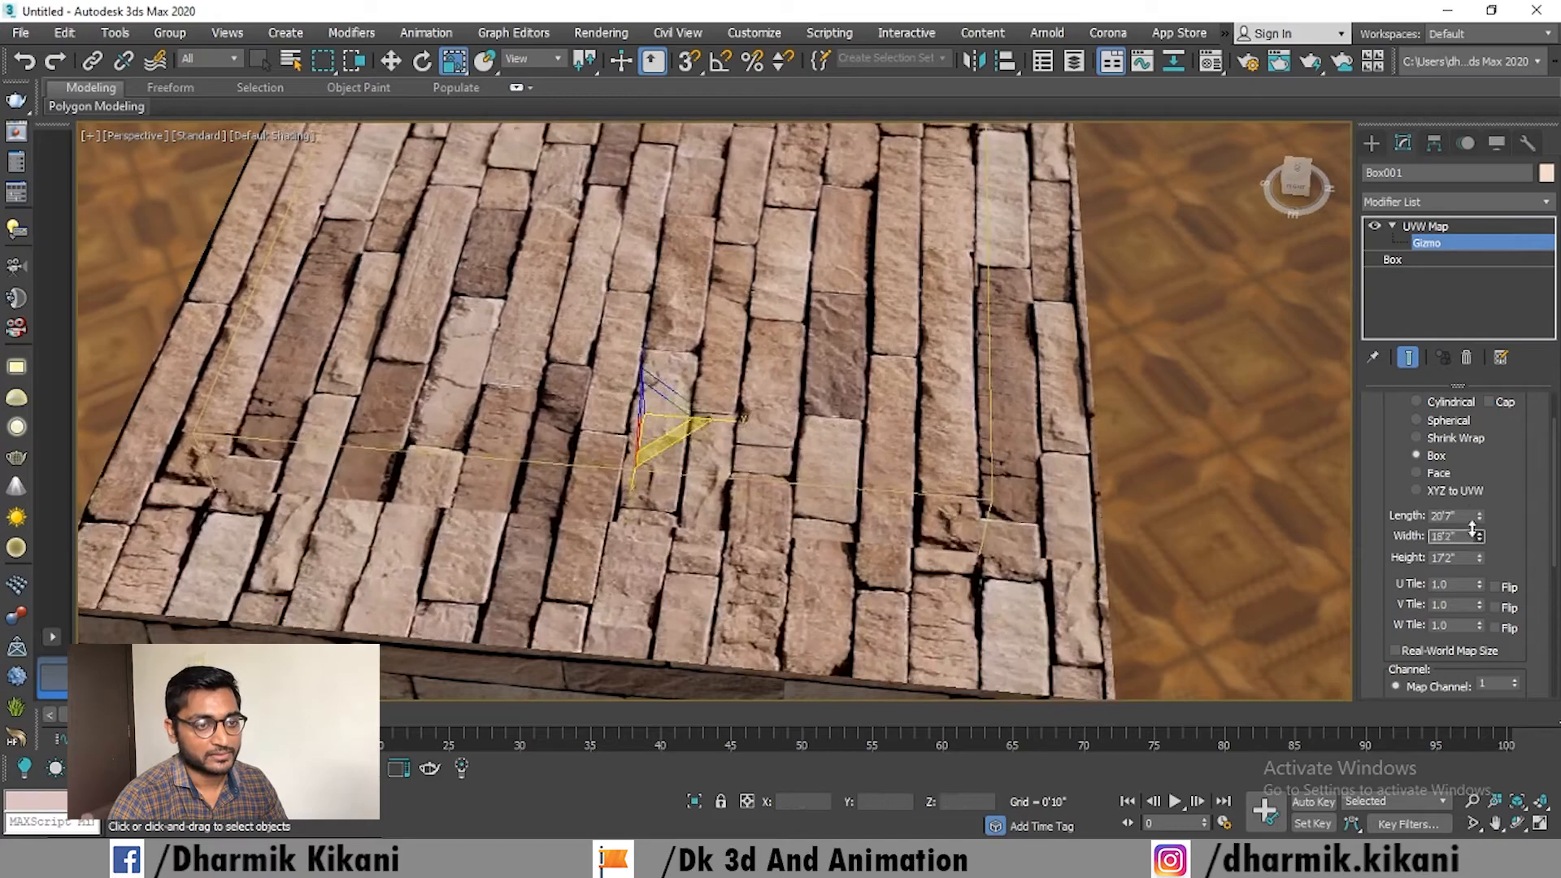
pyautogui.scroll(-5, 978, 520)
pyautogui.keyDown('alt'); pyautogui.moveTo(978, 521); pyautogui.dragTo(927, 502, button='middle'); pyautogui.keyUp('alt')
pyautogui.scroll(3, 765, 530)
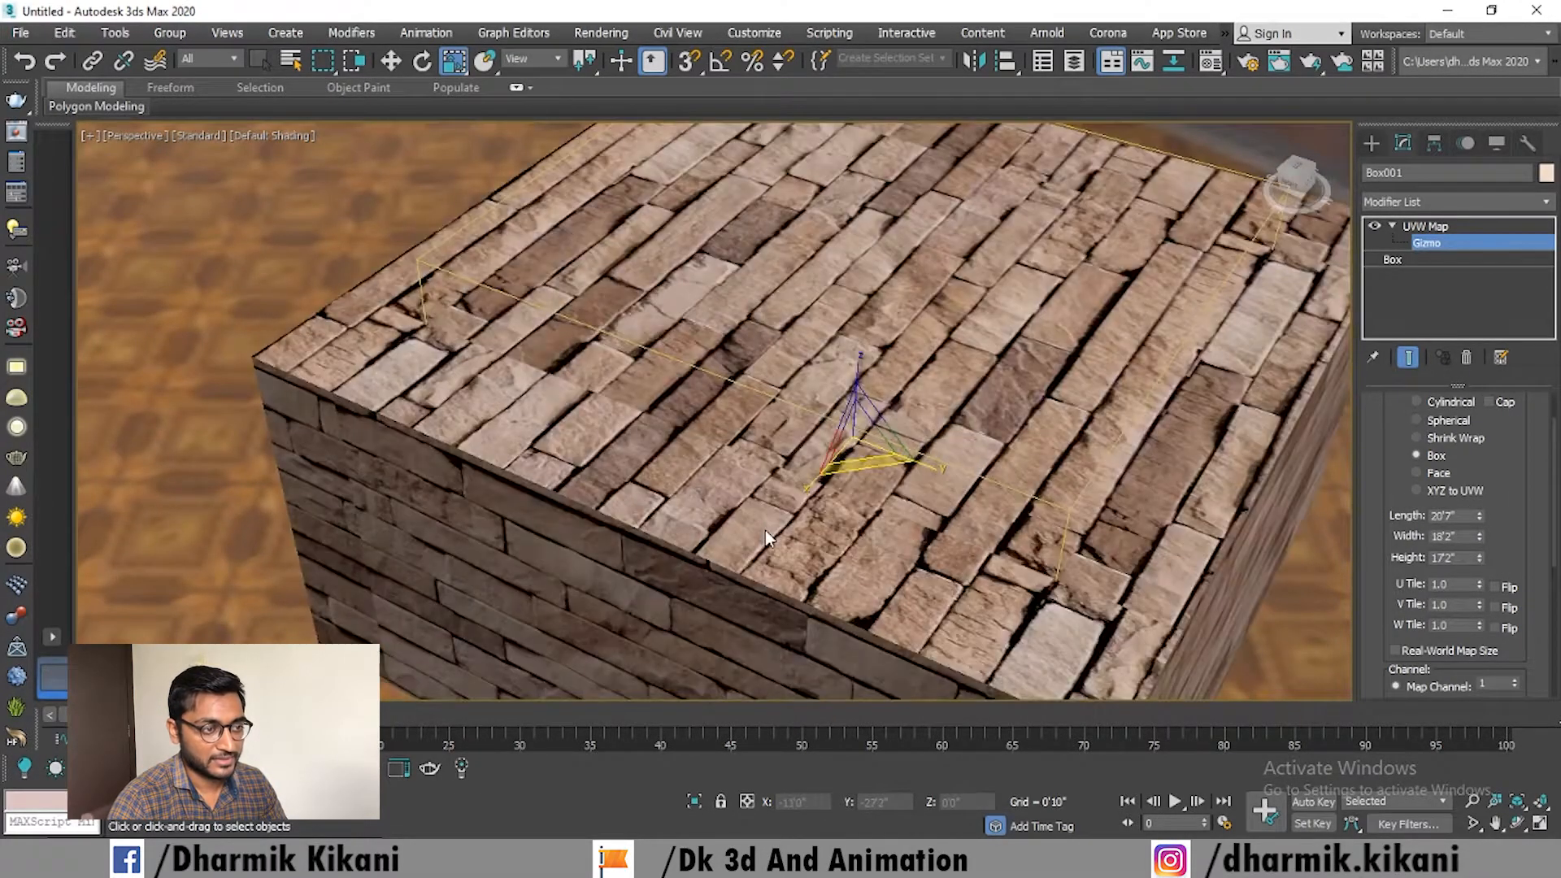
pyautogui.scroll(-2, 764, 530)
pyautogui.keyDown('alt'); pyautogui.moveTo(841, 533); pyautogui.dragTo(847, 545, button='middle'); pyautogui.keyUp('alt')
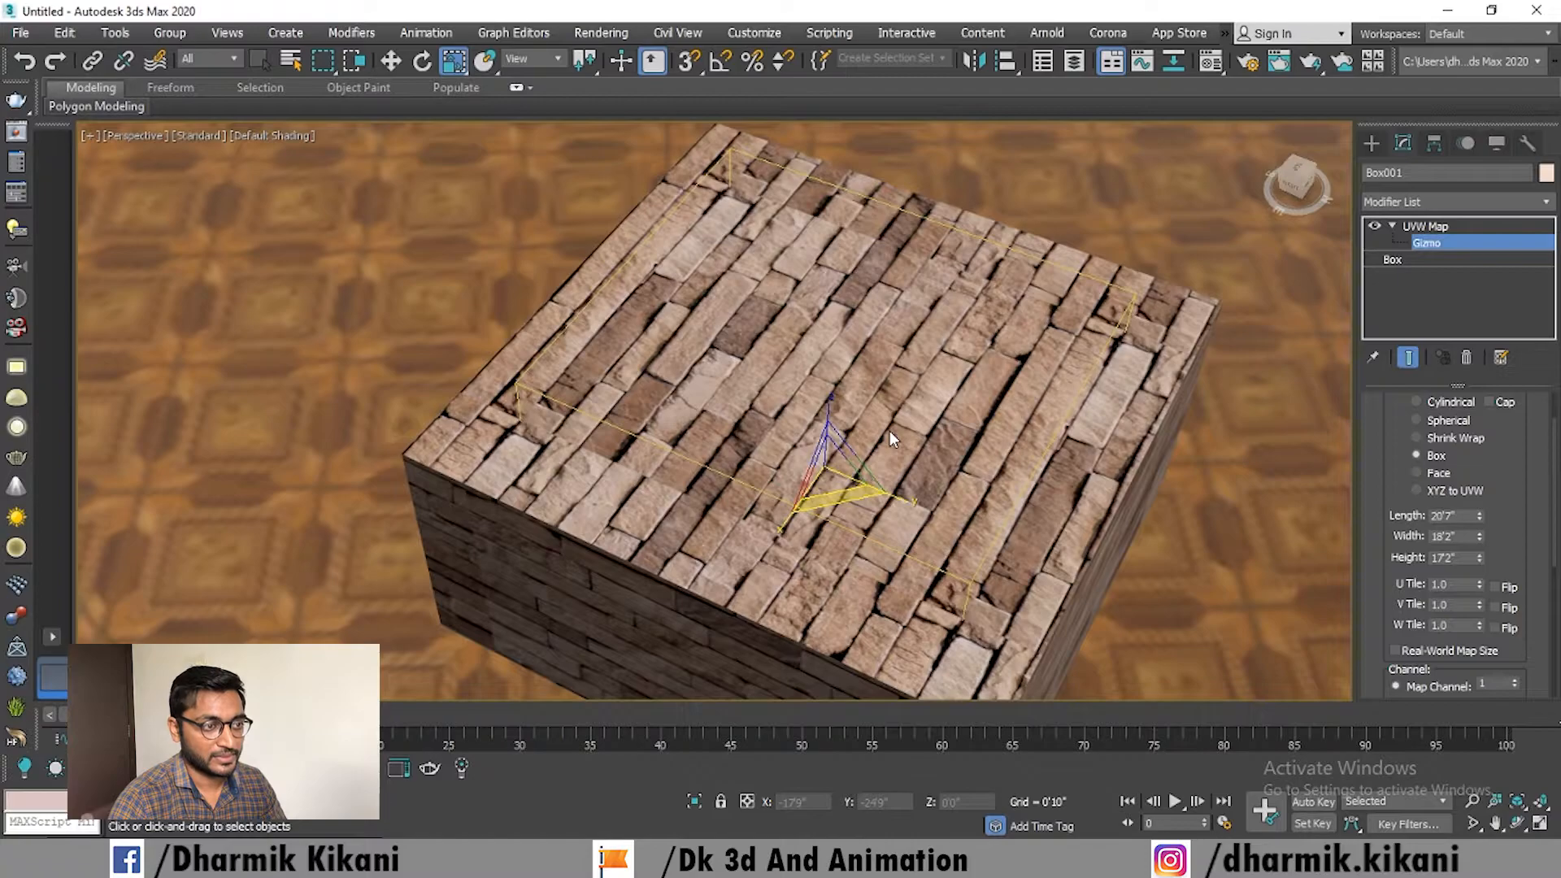
# Step: Try rotating the UVW Map gizmo freely about its vertical axis and check the box's faces
pyautogui.press('w')
pyautogui.press('e')
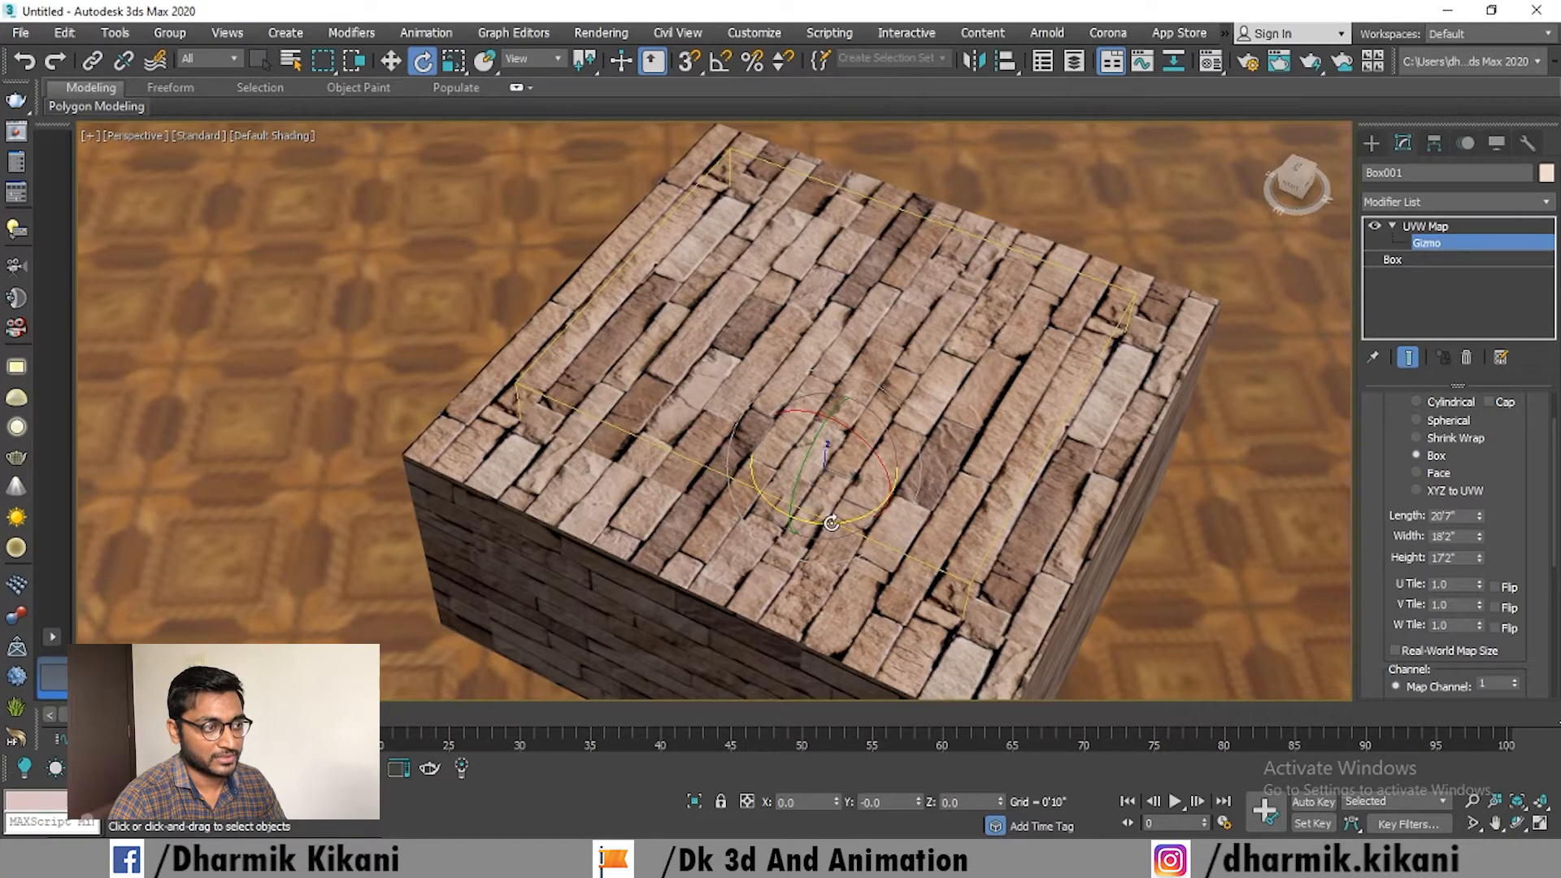
pyautogui.moveTo(833, 522); pyautogui.dragTo(1000, 447)
pyautogui.scroll(-4, 999, 447)
pyautogui.keyDown('alt'); pyautogui.moveTo(999, 448); pyautogui.dragTo(902, 423, button='middle'); pyautogui.keyUp('alt')
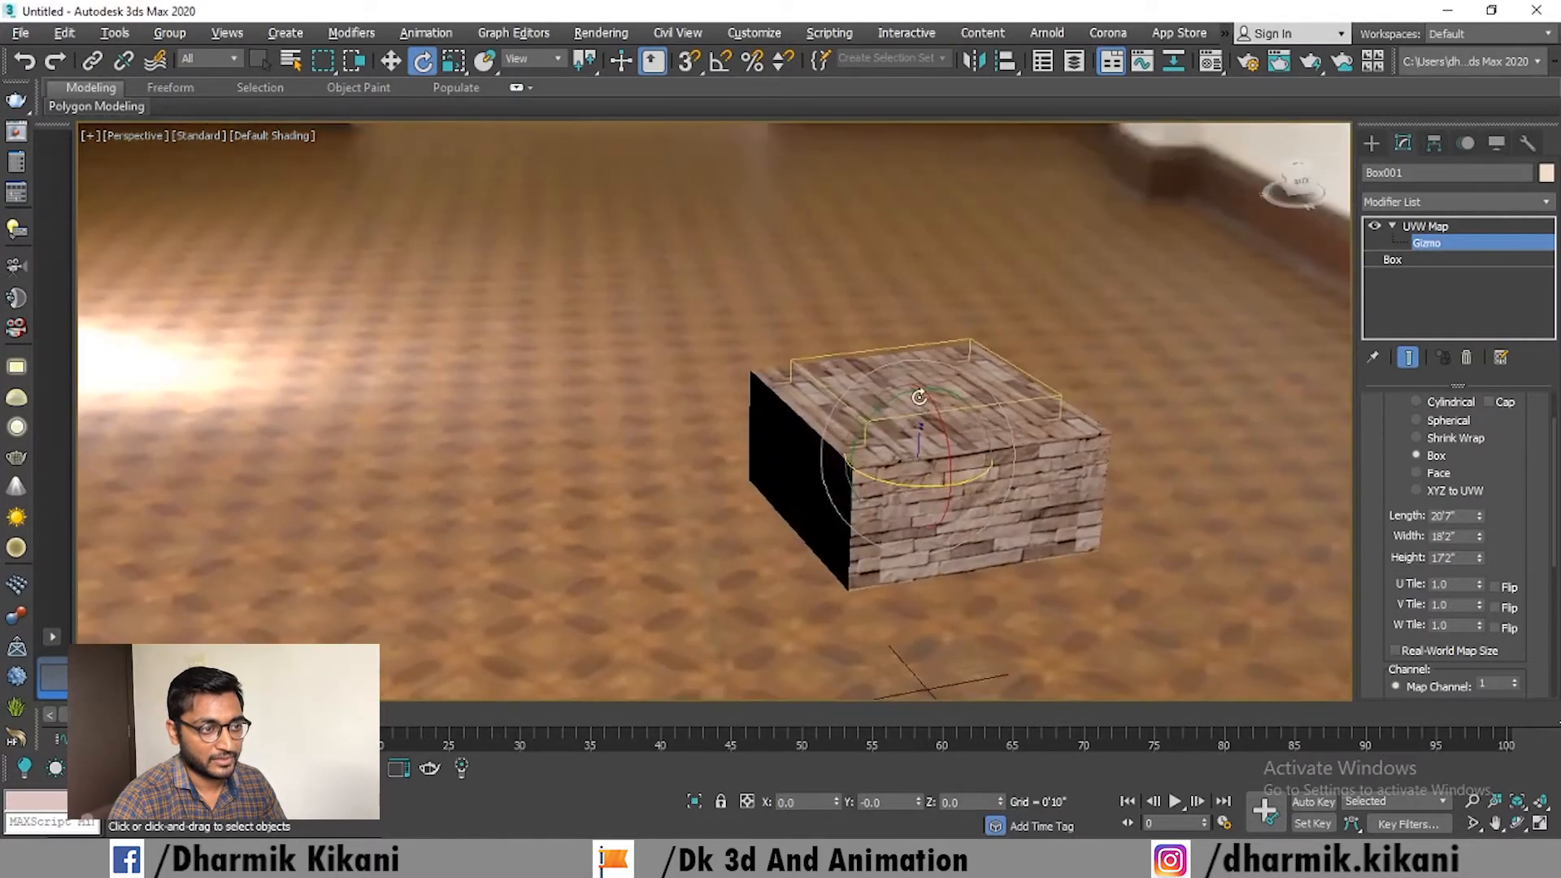
pyautogui.scroll(4, 892, 486)
pyautogui.moveTo(891, 484)
pyautogui.keyDown('alt'); pyautogui.mouseDown(button='middle')
pyautogui.moveTo(942, 489)
pyautogui.moveTo(910, 491)
pyautogui.mouseUp(button='middle'); pyautogui.keyUp('alt')
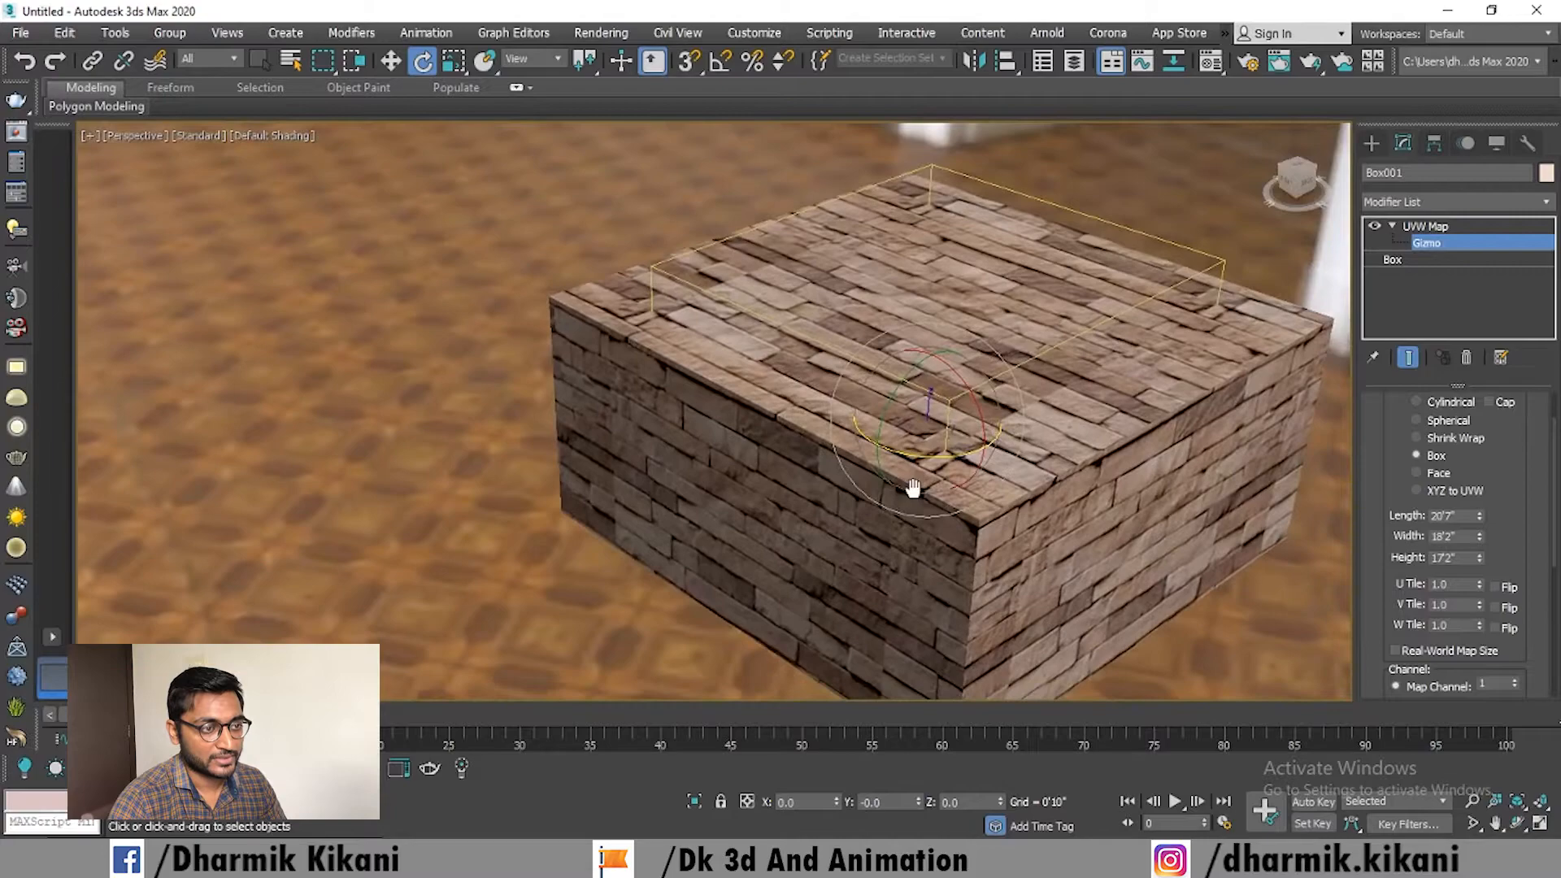
# Step: Enable angle snap and rotate the UVW Map gizmo about its Y axis so the stone strips on the box's sides run vertically
pyautogui.press('a')
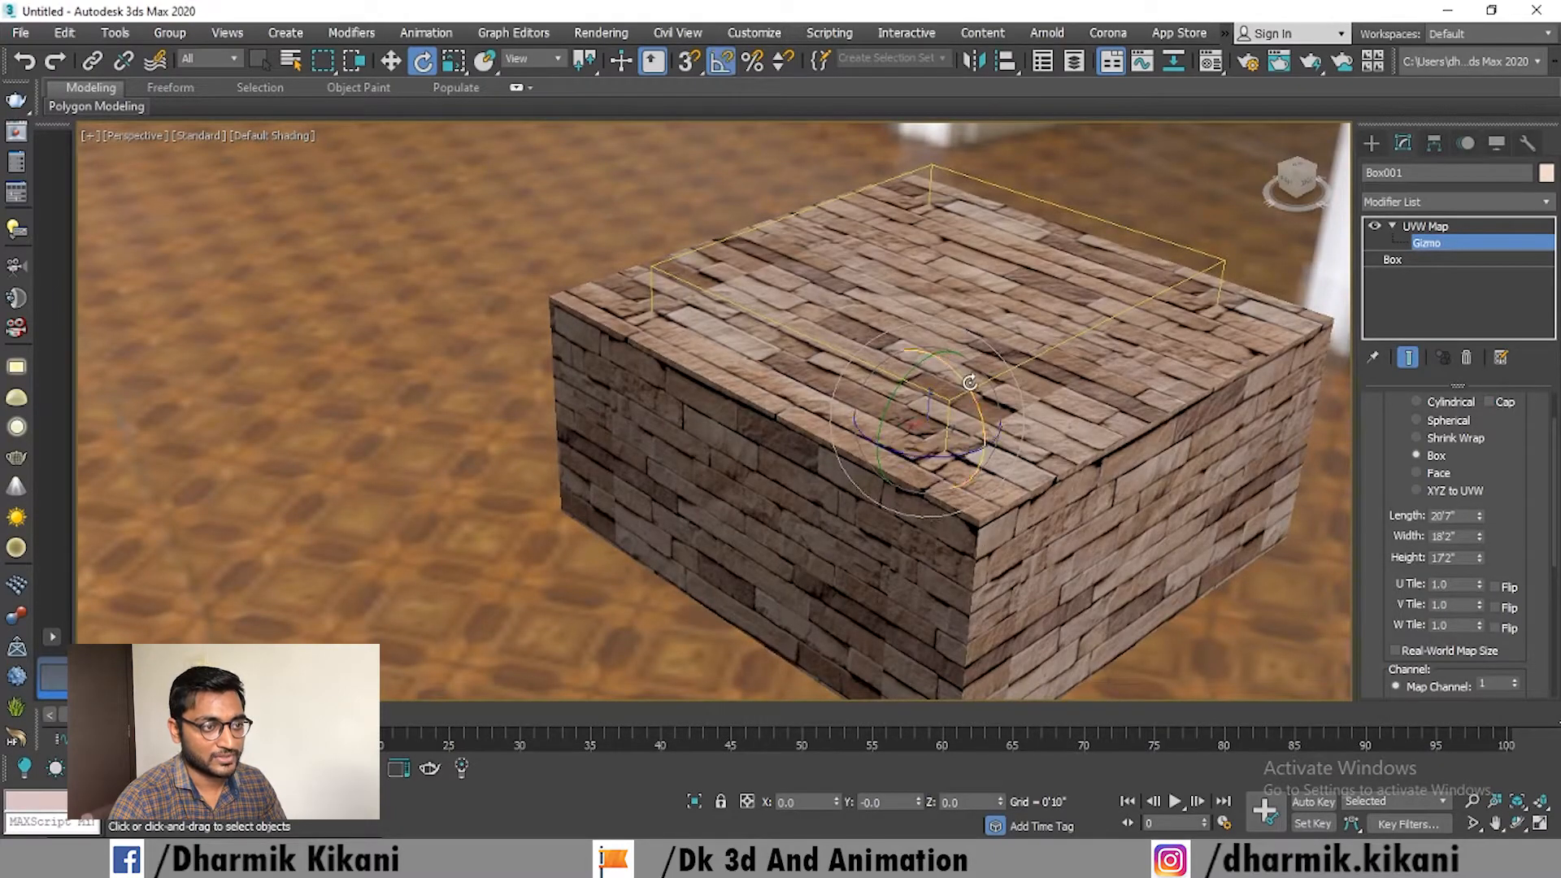
pyautogui.moveTo(962, 379); pyautogui.dragTo(955, 370)
pyautogui.moveTo(956, 452); pyautogui.dragTo(890, 406)
pyautogui.hotkey('ctrl', 'z')
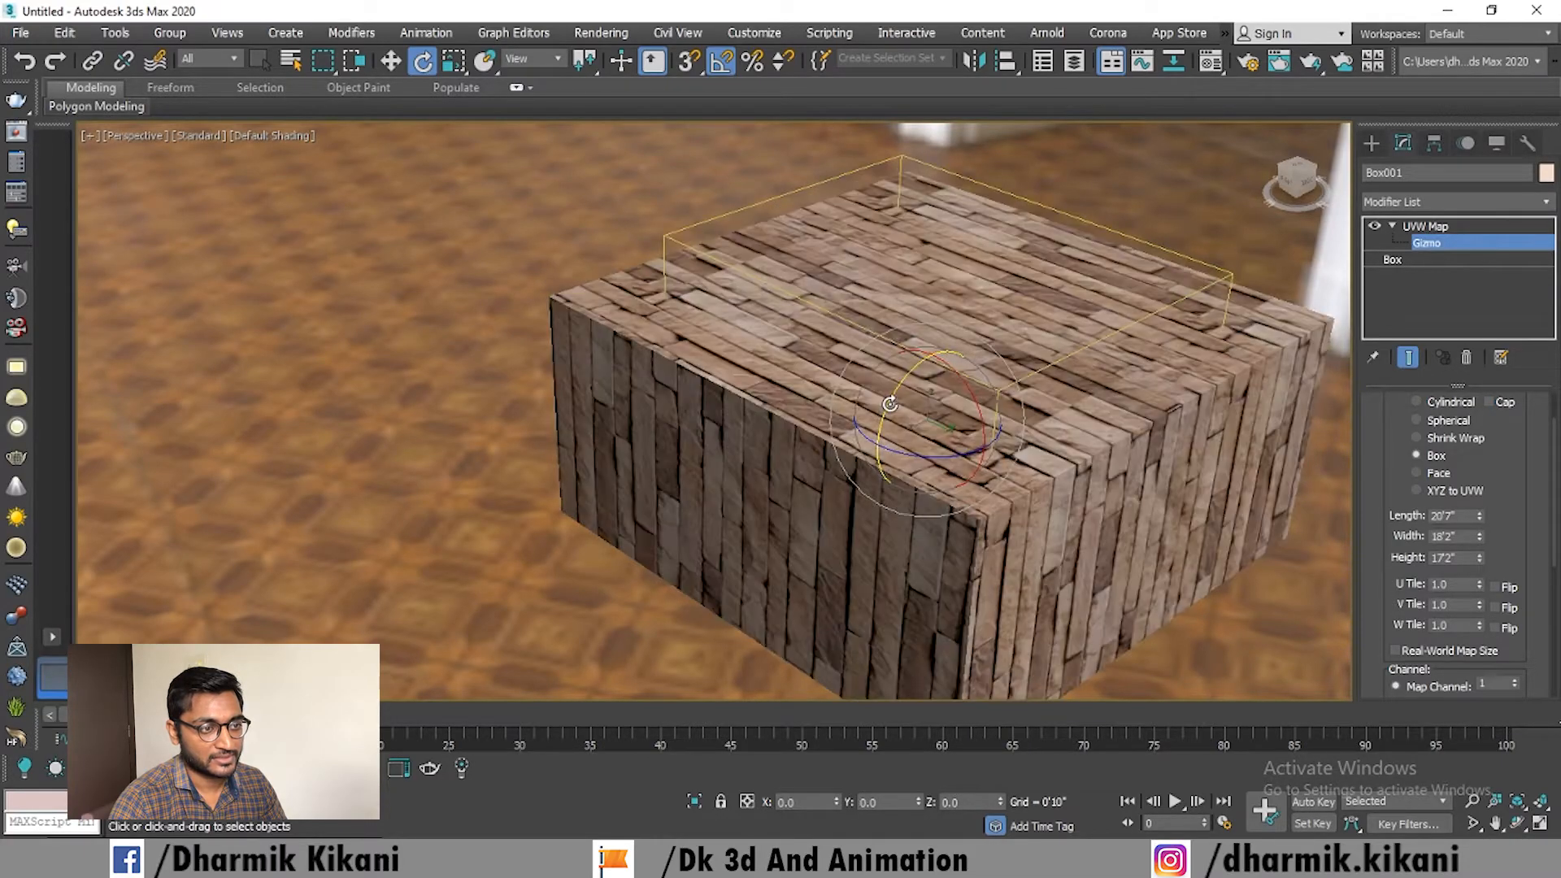
pyautogui.moveTo(974, 448)
pyautogui.keyDown('alt'); pyautogui.mouseDown(button='middle')
pyautogui.moveTo(996, 481)
pyautogui.moveTo(955, 429)
pyautogui.mouseUp(button='middle'); pyautogui.keyUp('alt')
pyautogui.scroll(5, 1012, 413)
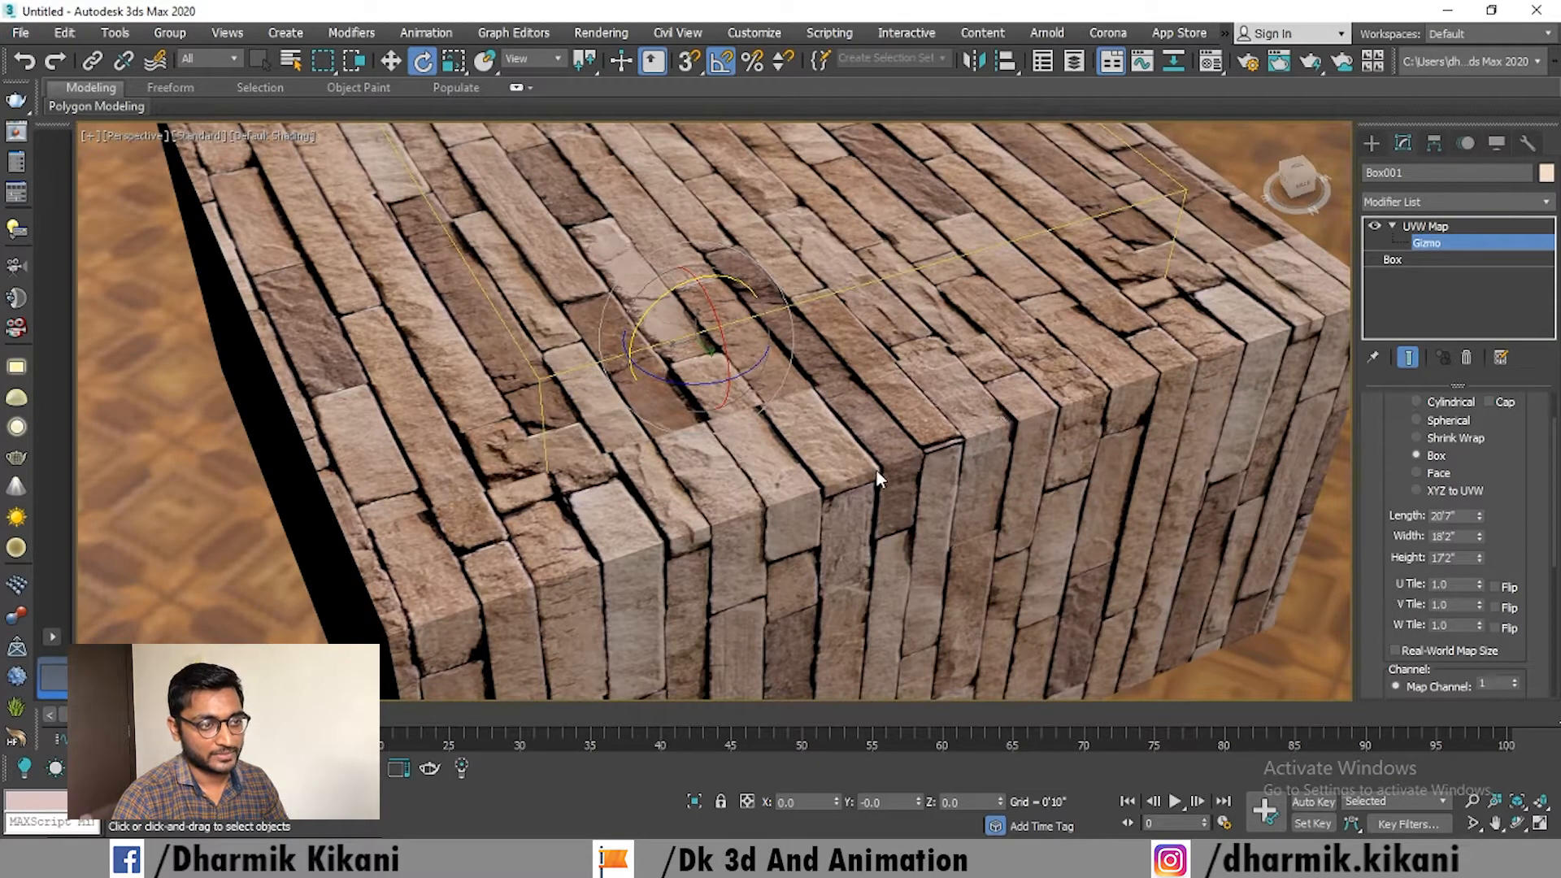
pyautogui.keyDown('alt'); pyautogui.moveTo(875, 470); pyautogui.dragTo(493, 534, button='middle'); pyautogui.keyUp('alt')
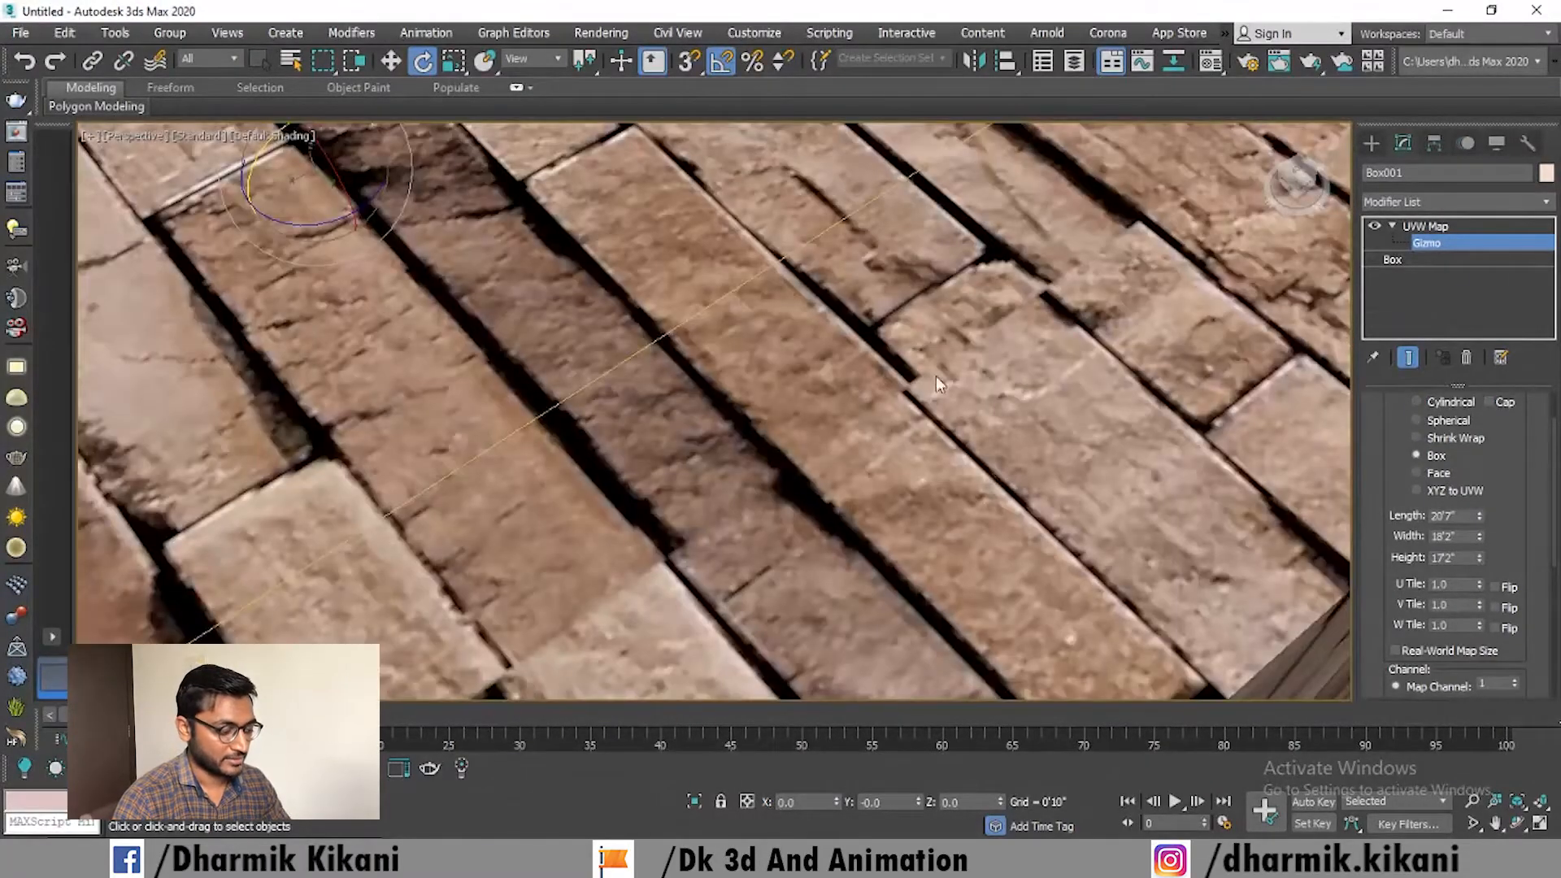
# Step: Open the stone material's diffuse bitmap in the Material Editor and expand its Coordinates settings
pyautogui.press('m')
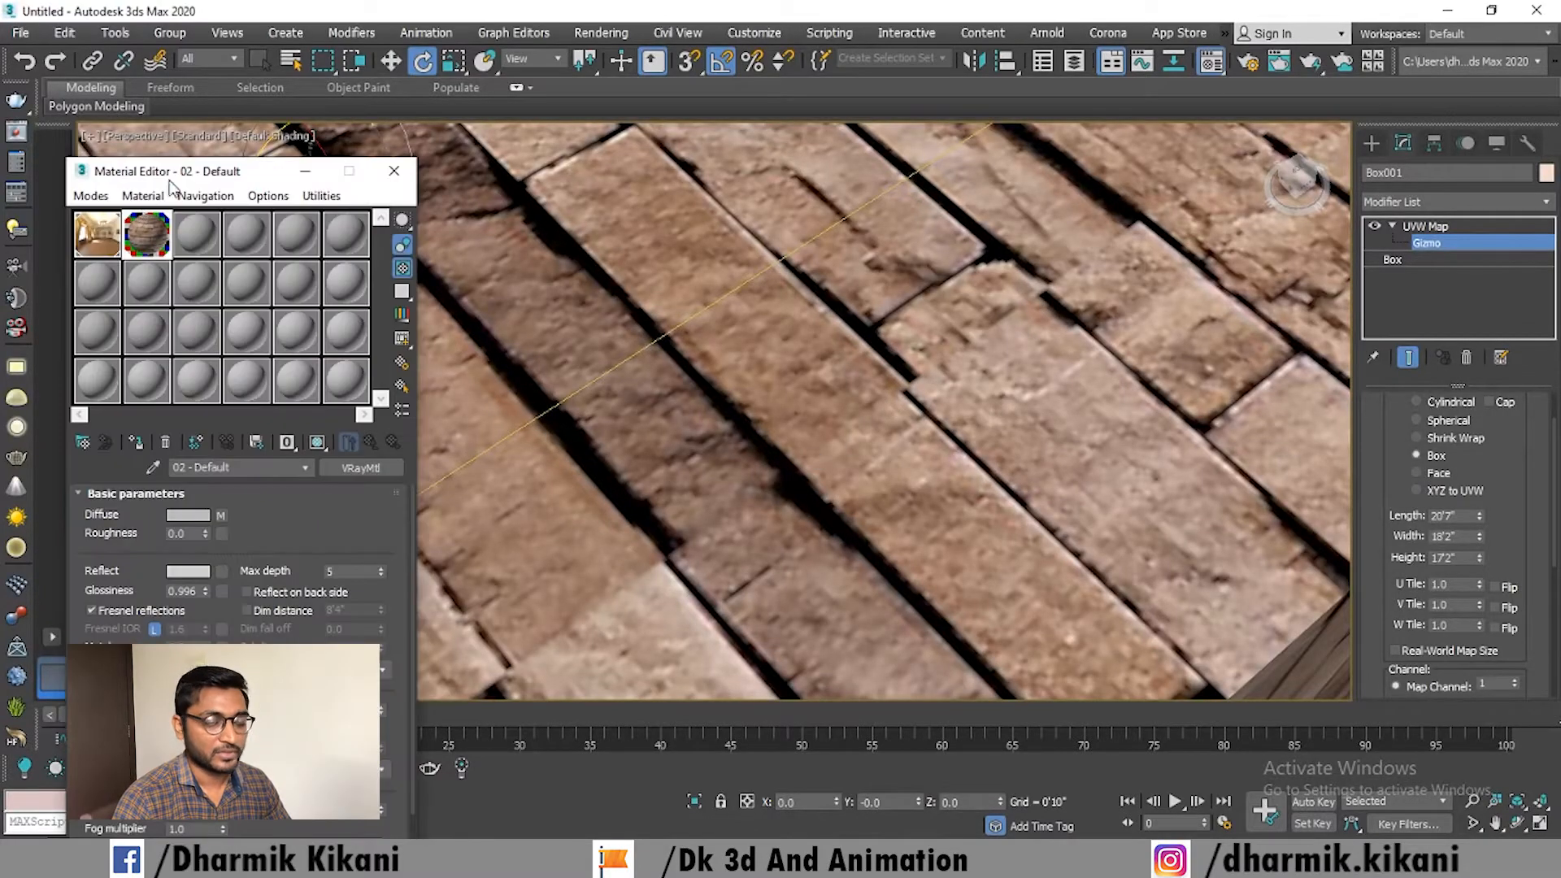
pyautogui.moveTo(179, 171); pyautogui.dragTo(181, 98)
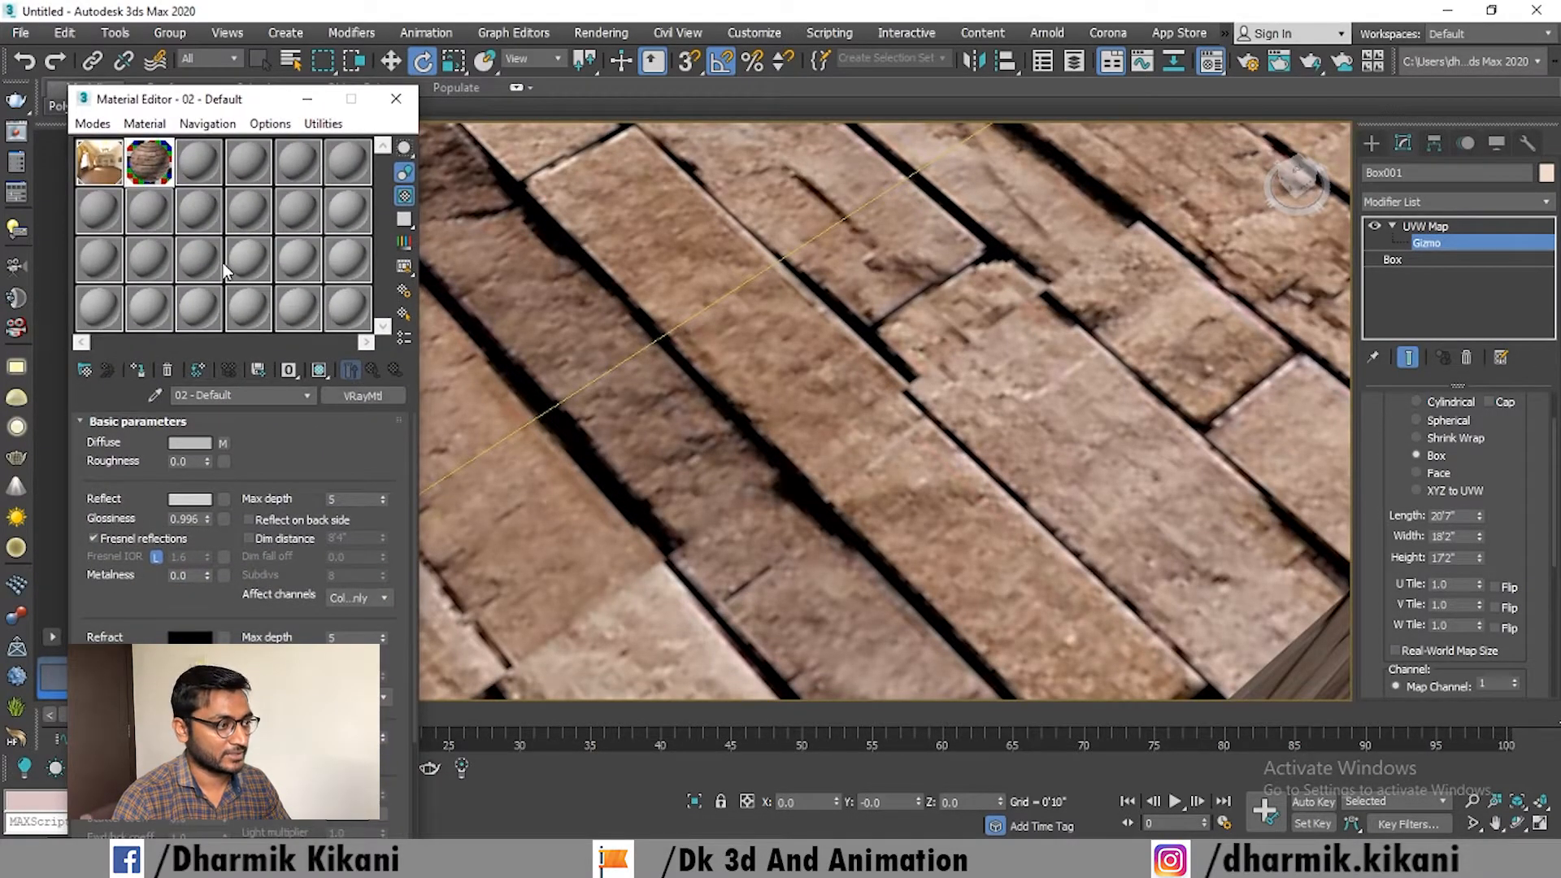
pyautogui.click(222, 443)
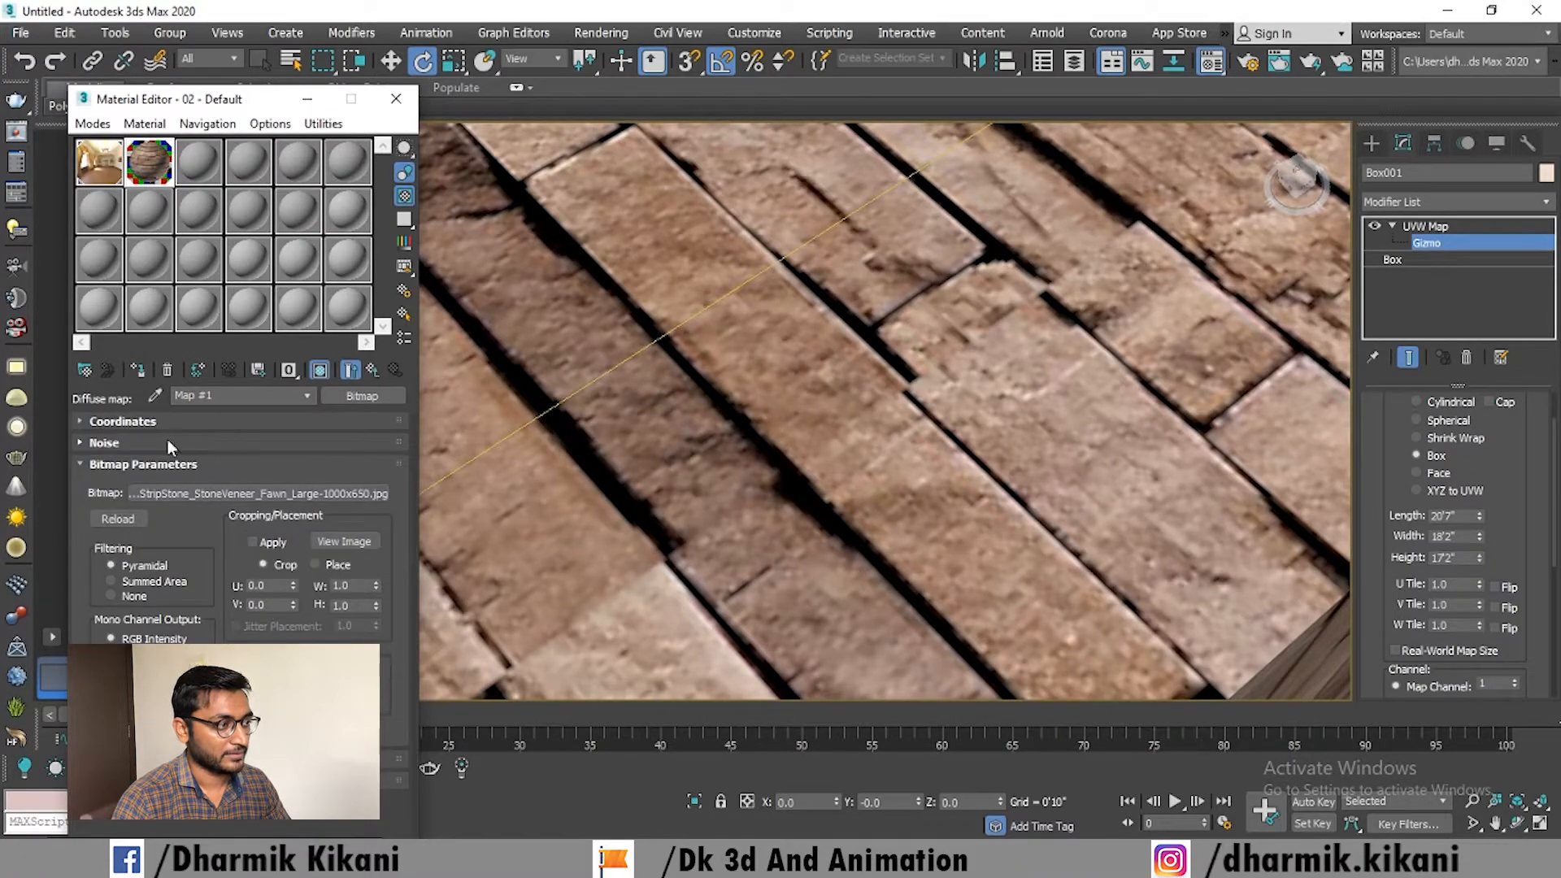
pyautogui.click(134, 465)
pyautogui.click(151, 423)
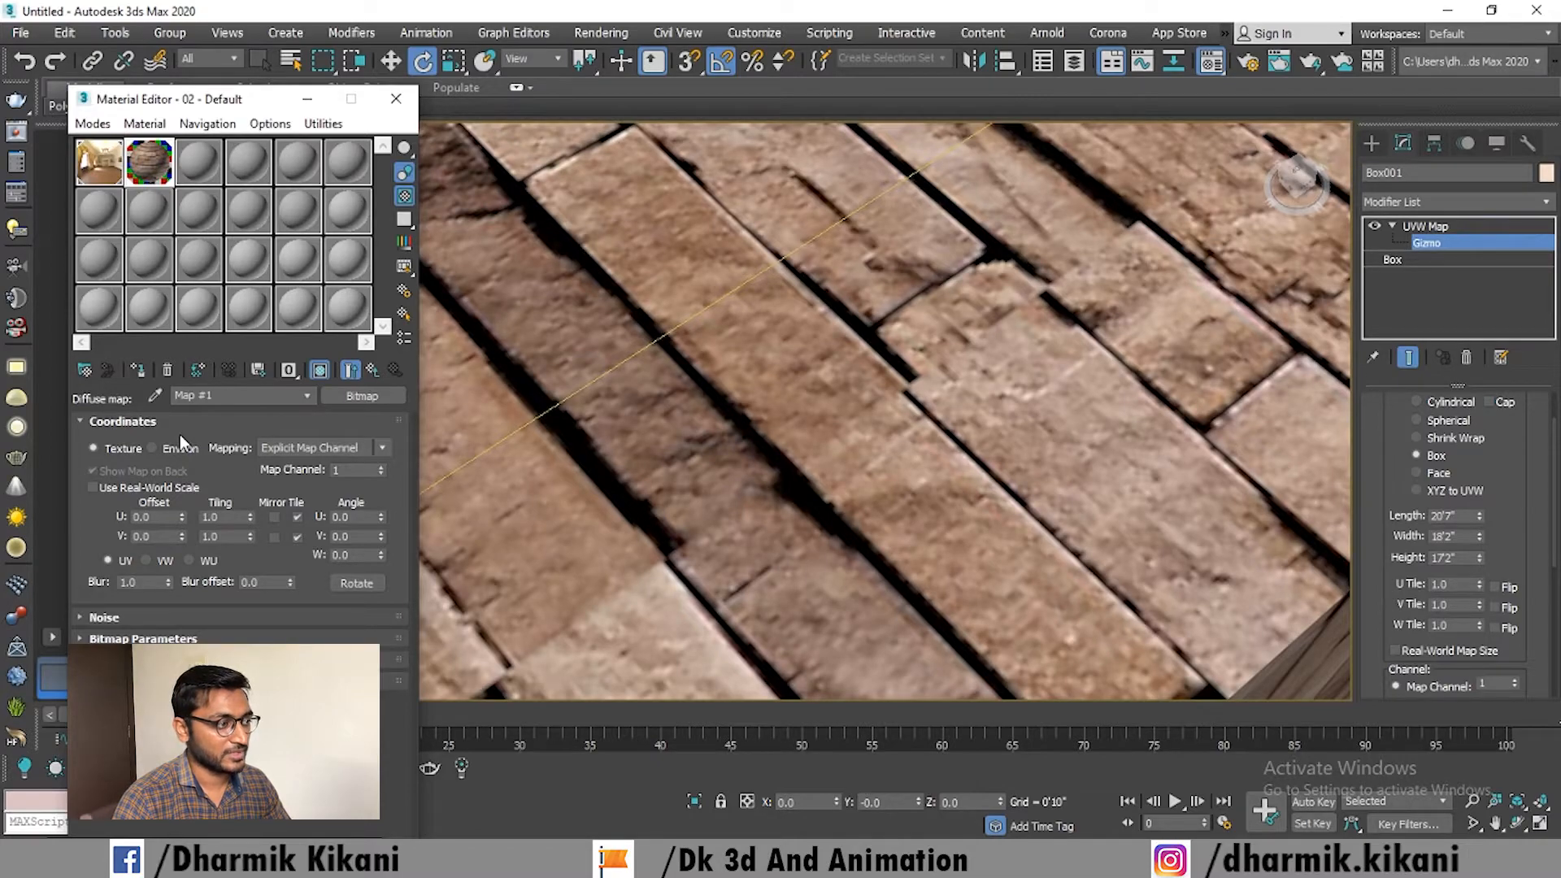
# Step: Try Environ mapping for the diffuse bitmap, view its mapping types, and return it to Texture
pyautogui.click(158, 449)
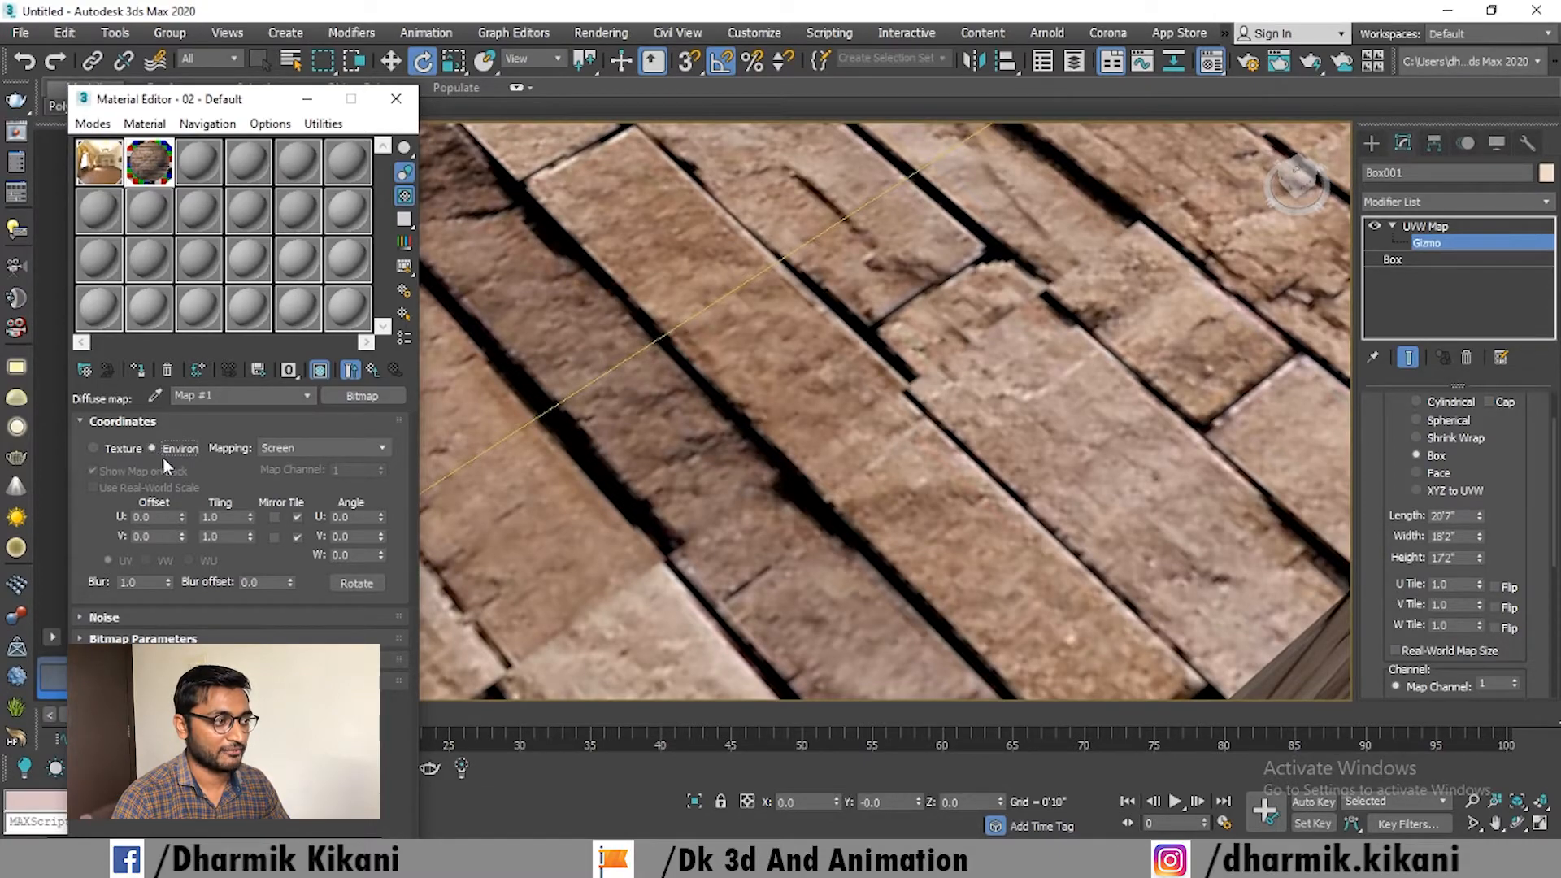
pyautogui.click(291, 447)
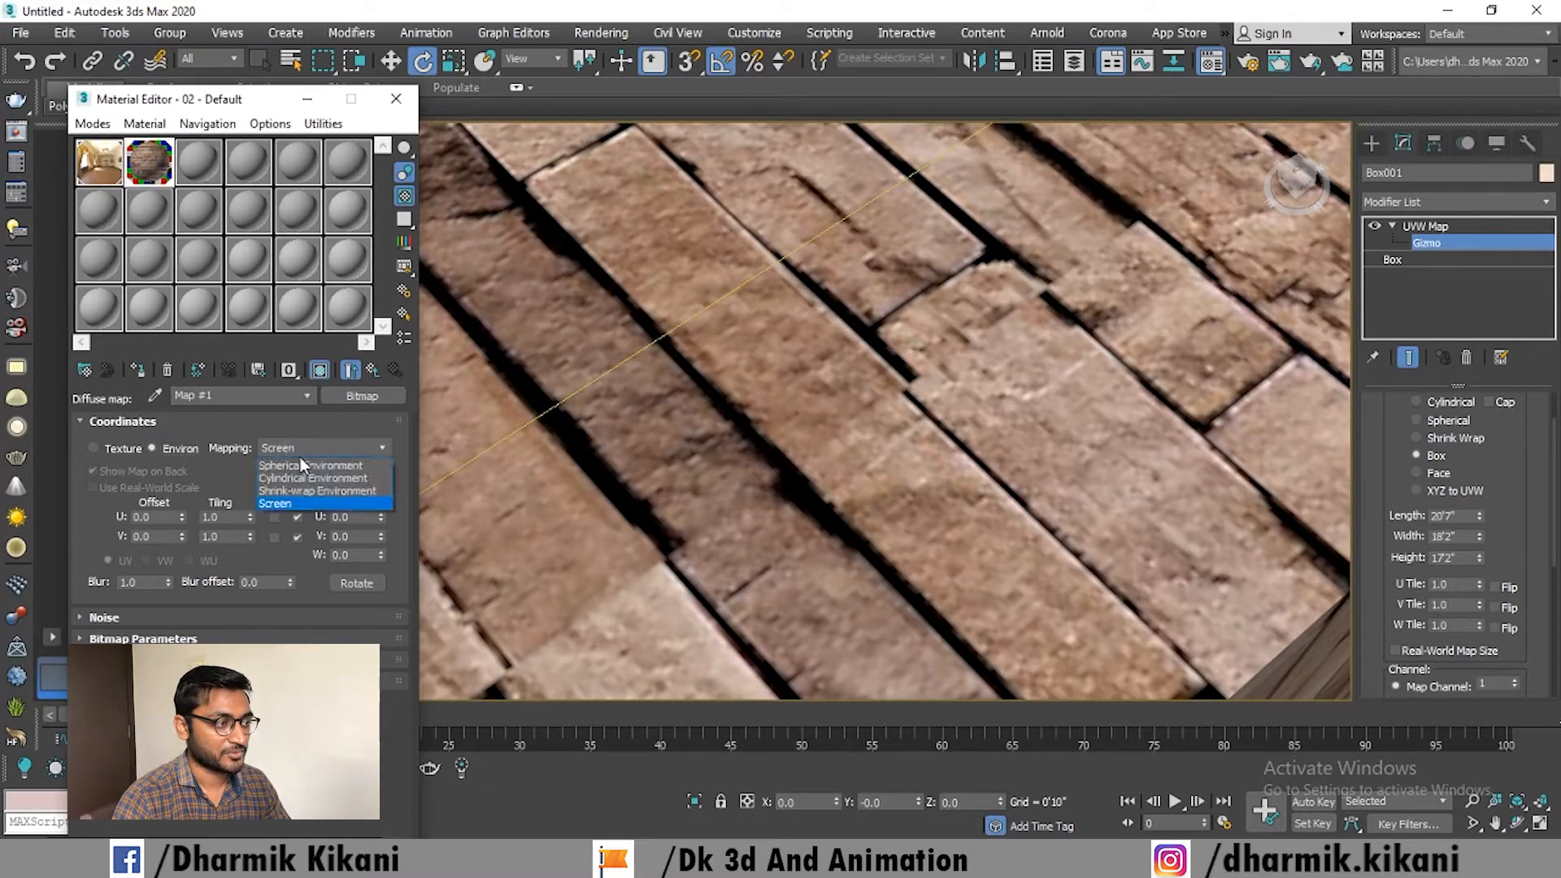
pyautogui.click(122, 450)
pyautogui.click(122, 448)
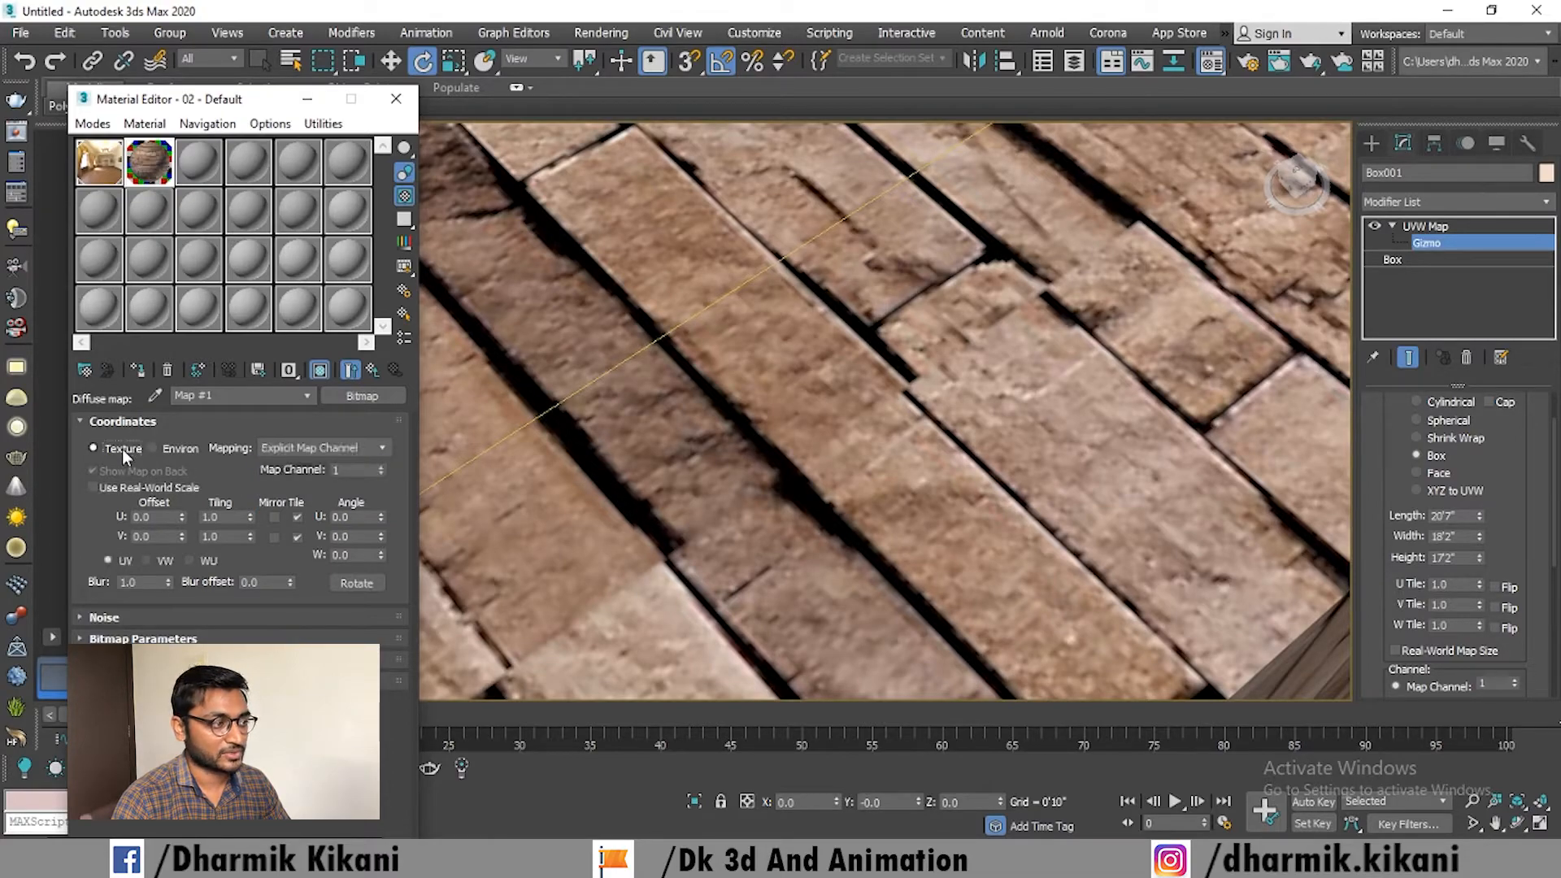
# Step: Mirror the diffuse bitmap in the U direction and inspect the seams near the box's edge
pyautogui.scroll(-8, 609, 419)
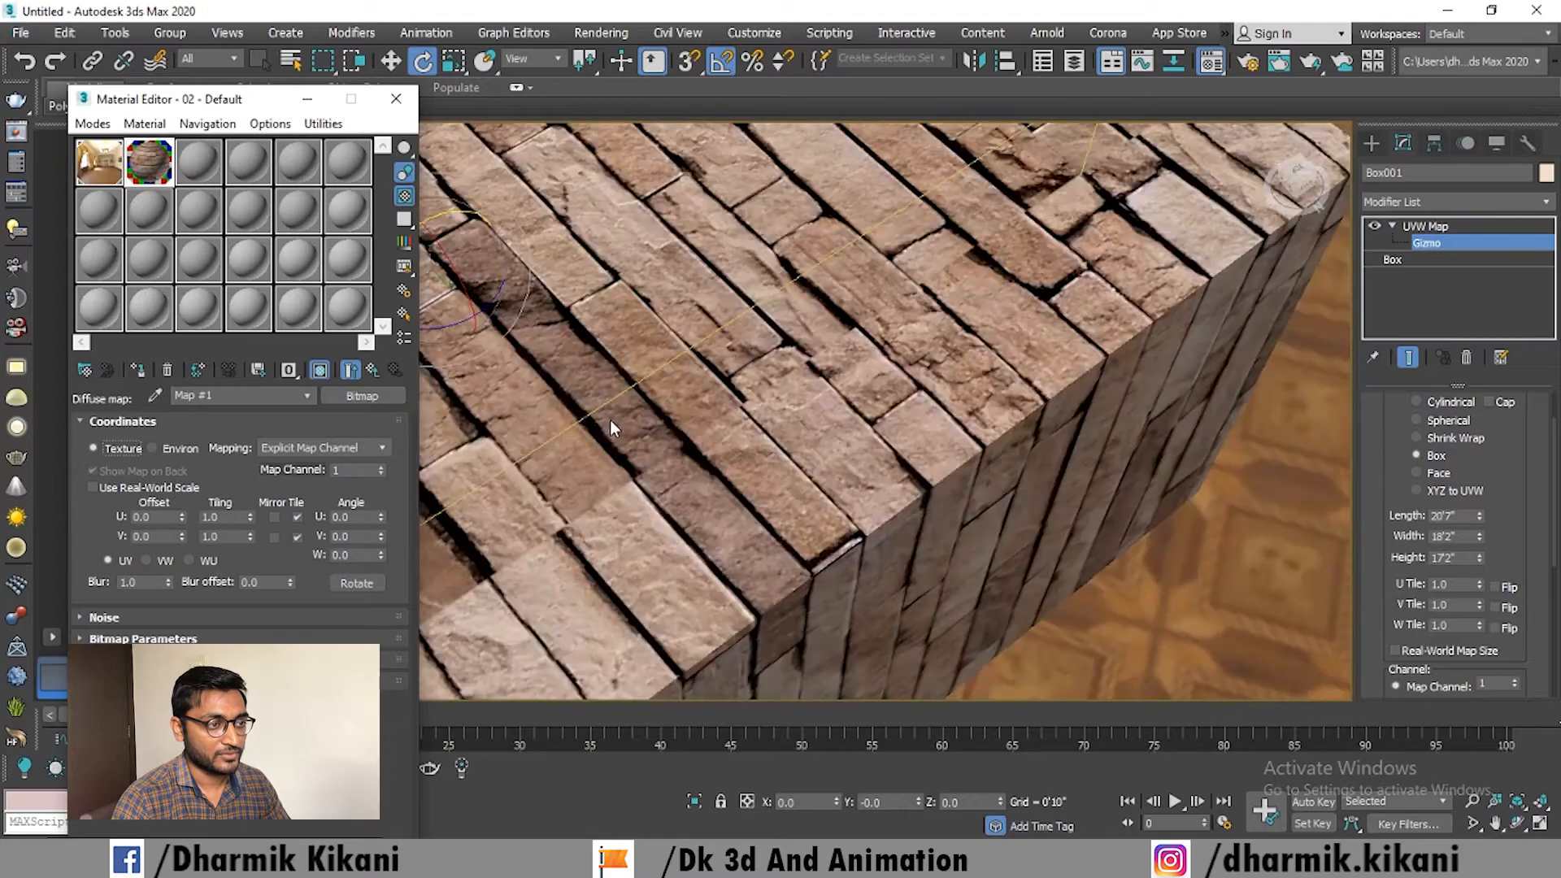
pyautogui.scroll(3, 750, 420)
pyautogui.scroll(5, 750, 420)
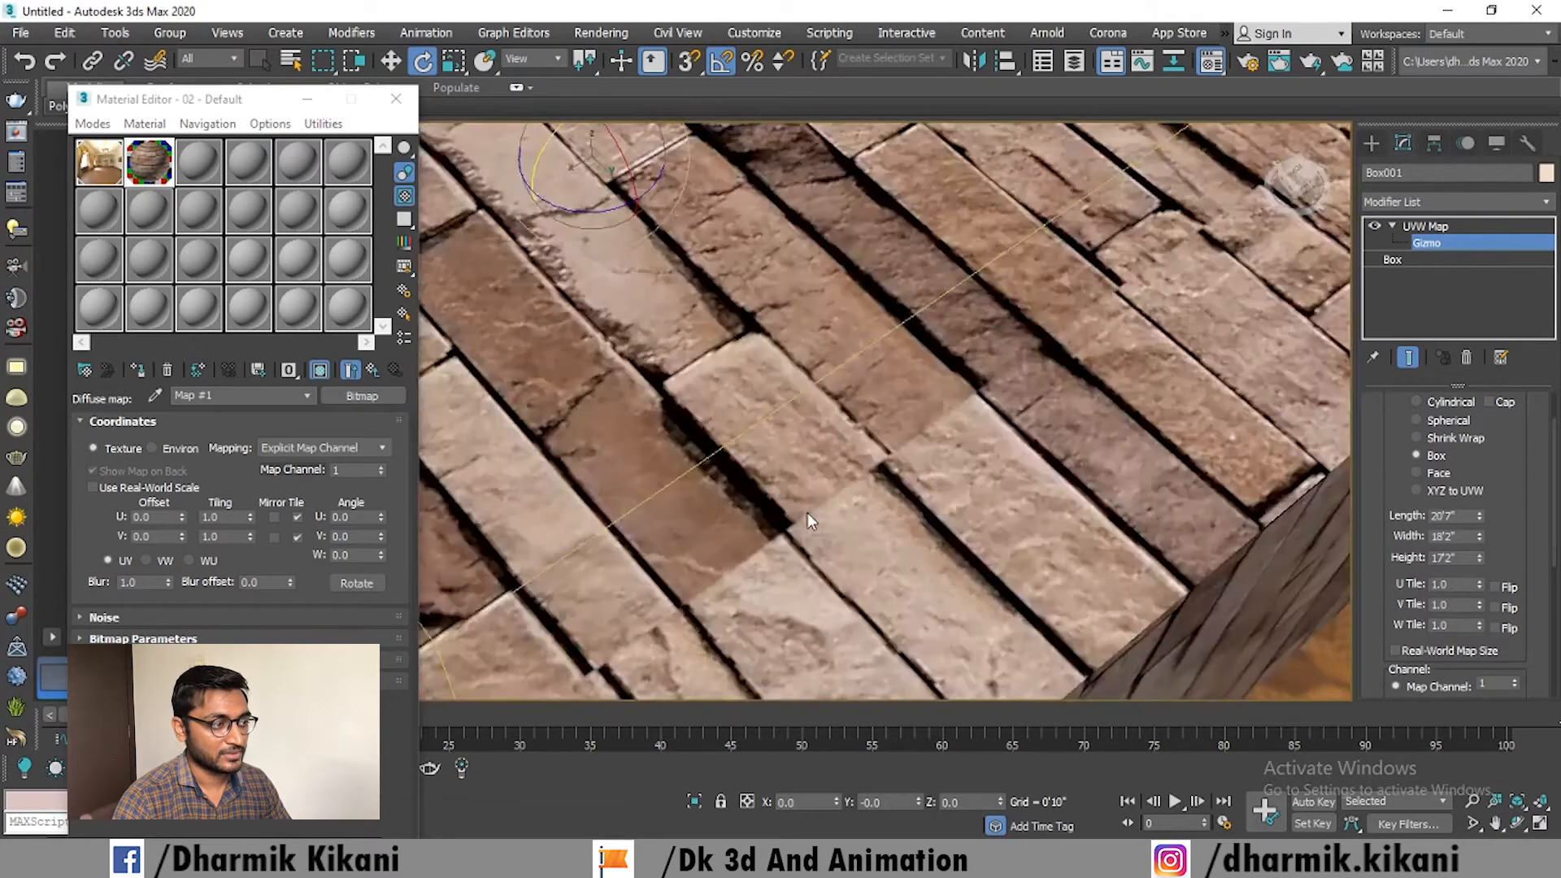
pyautogui.click(276, 517)
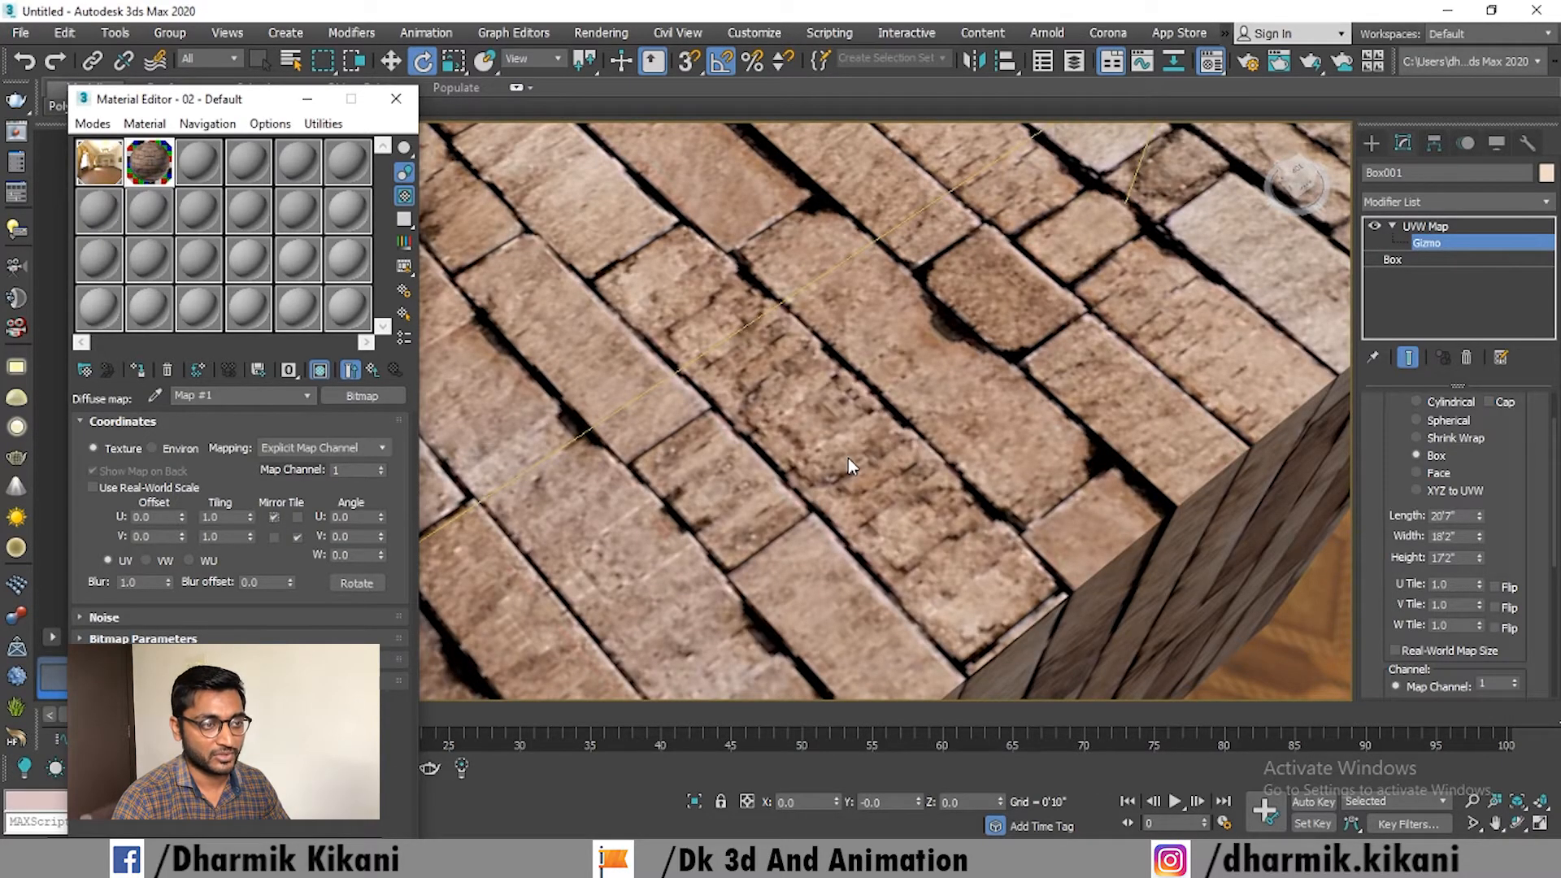
pyautogui.scroll(-6, 625, 593)
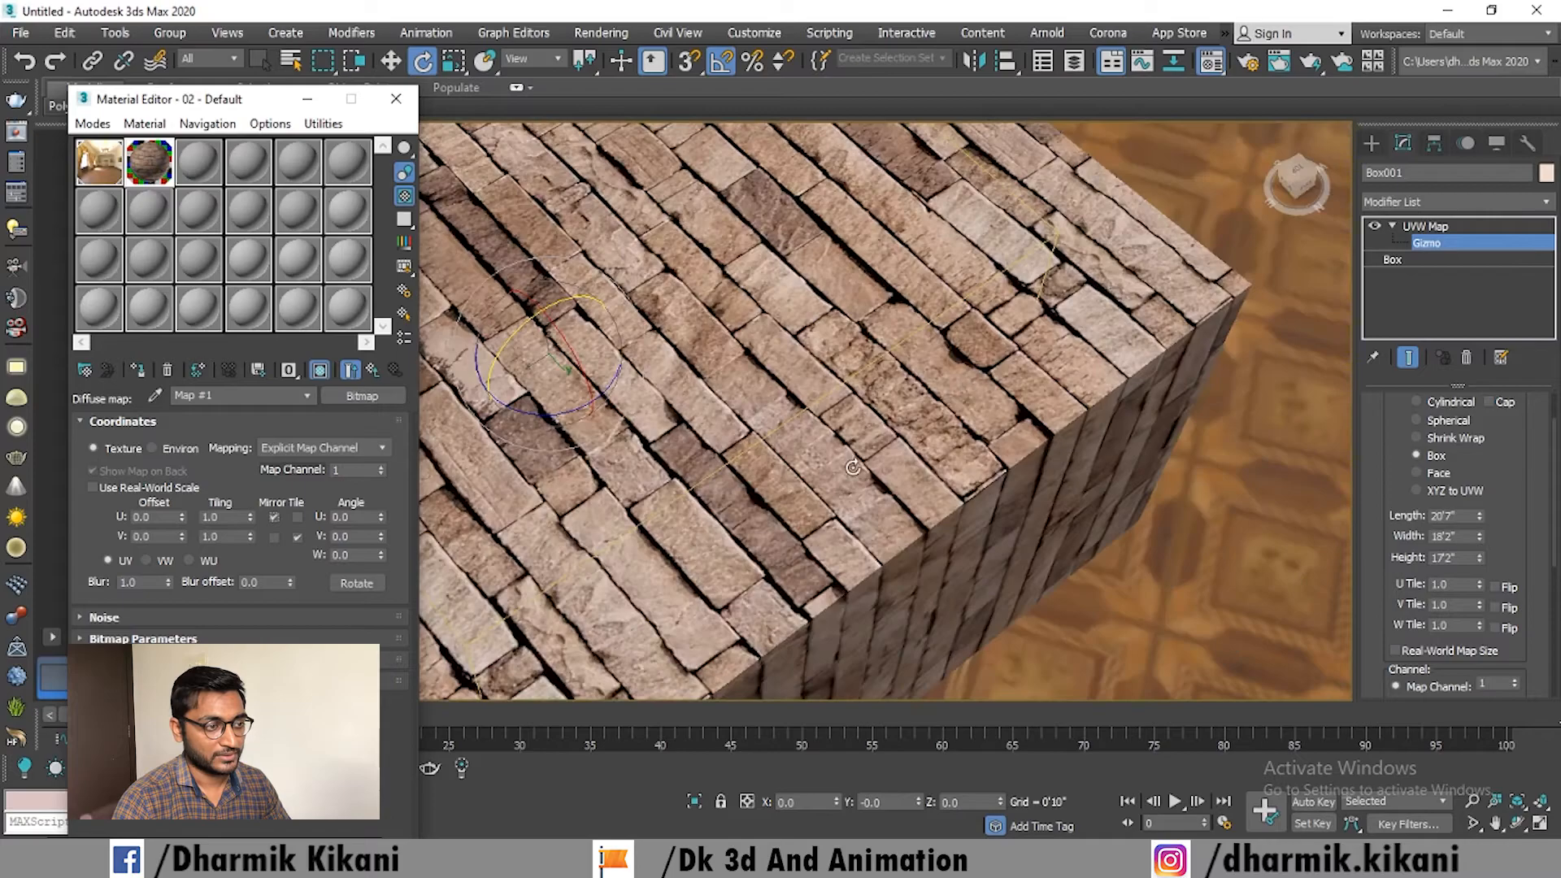
pyautogui.scroll(3, 715, 550)
pyautogui.scroll(2, 650, 606)
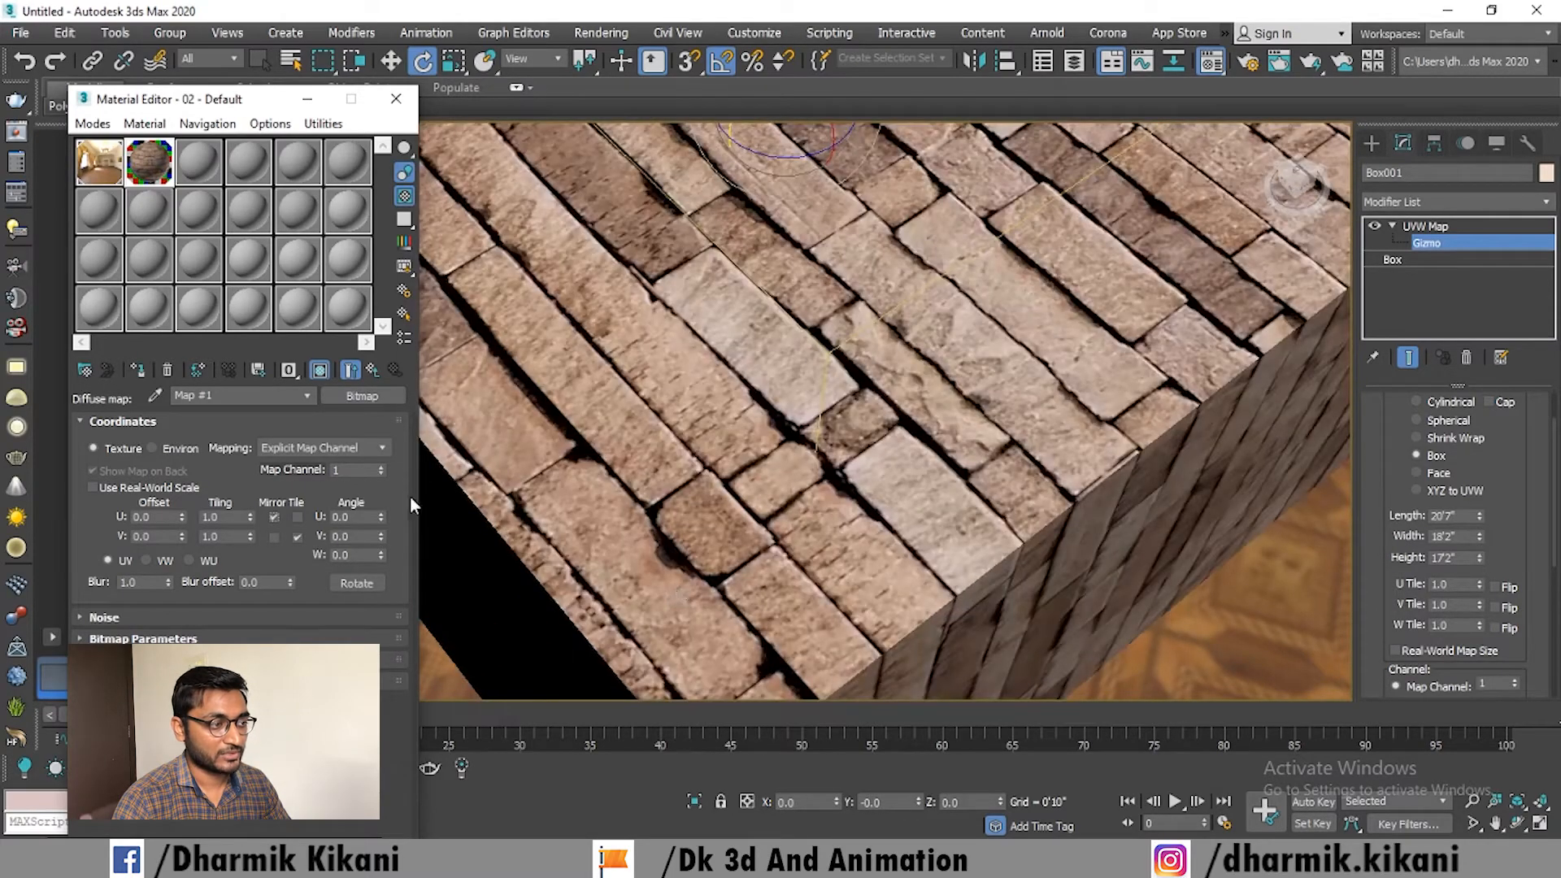
# Step: Mirror the diffuse bitmap in the V direction as well and check the pattern across the box
pyautogui.click(273, 536)
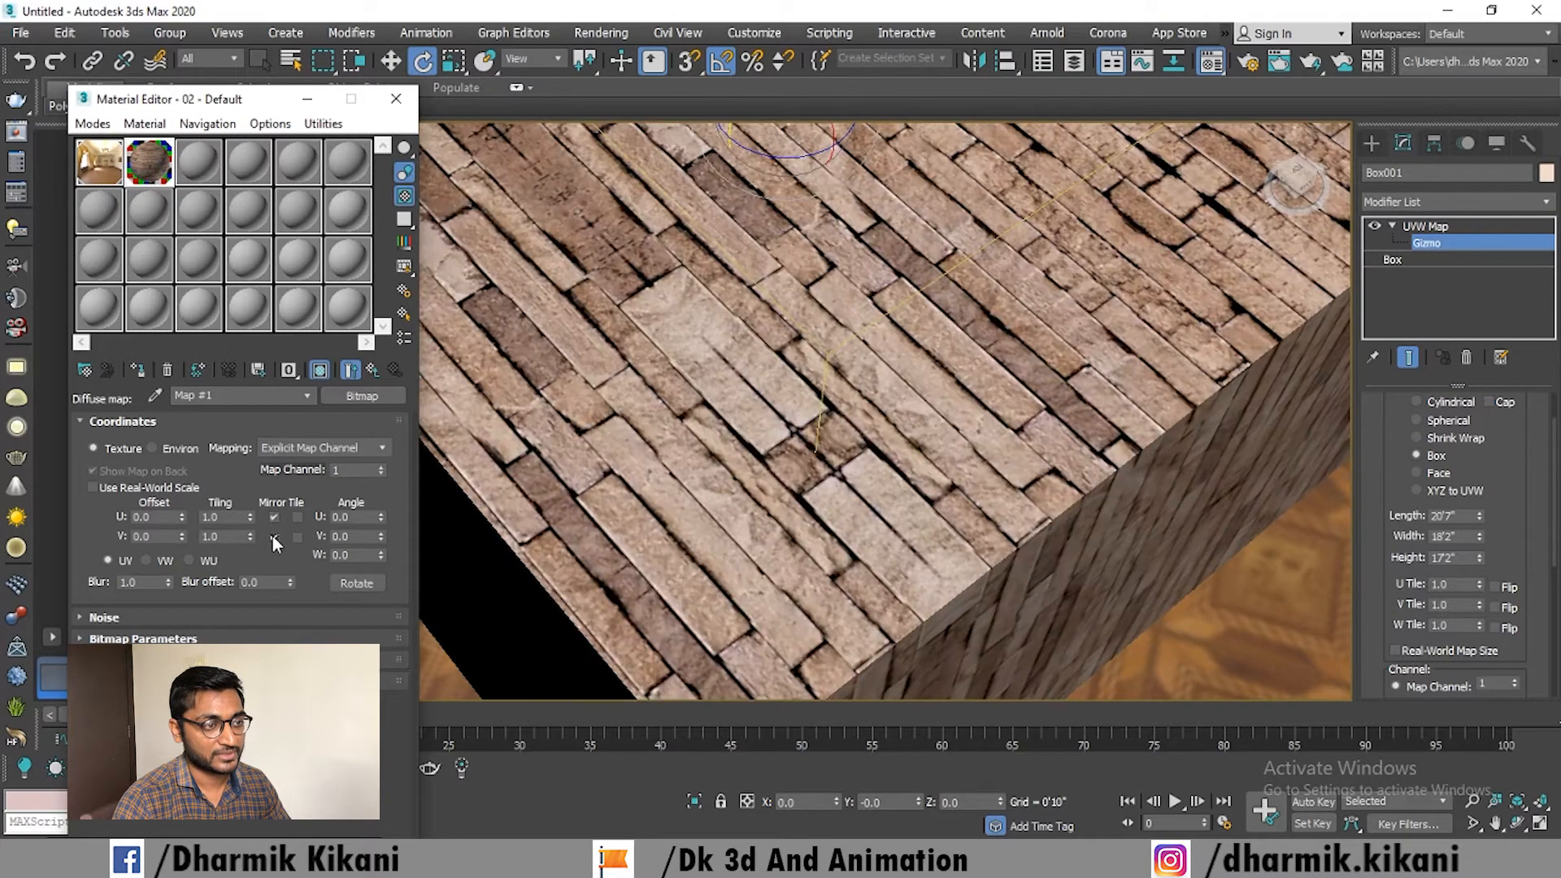
pyautogui.scroll(2, 837, 439)
pyautogui.scroll(-5, 847, 432)
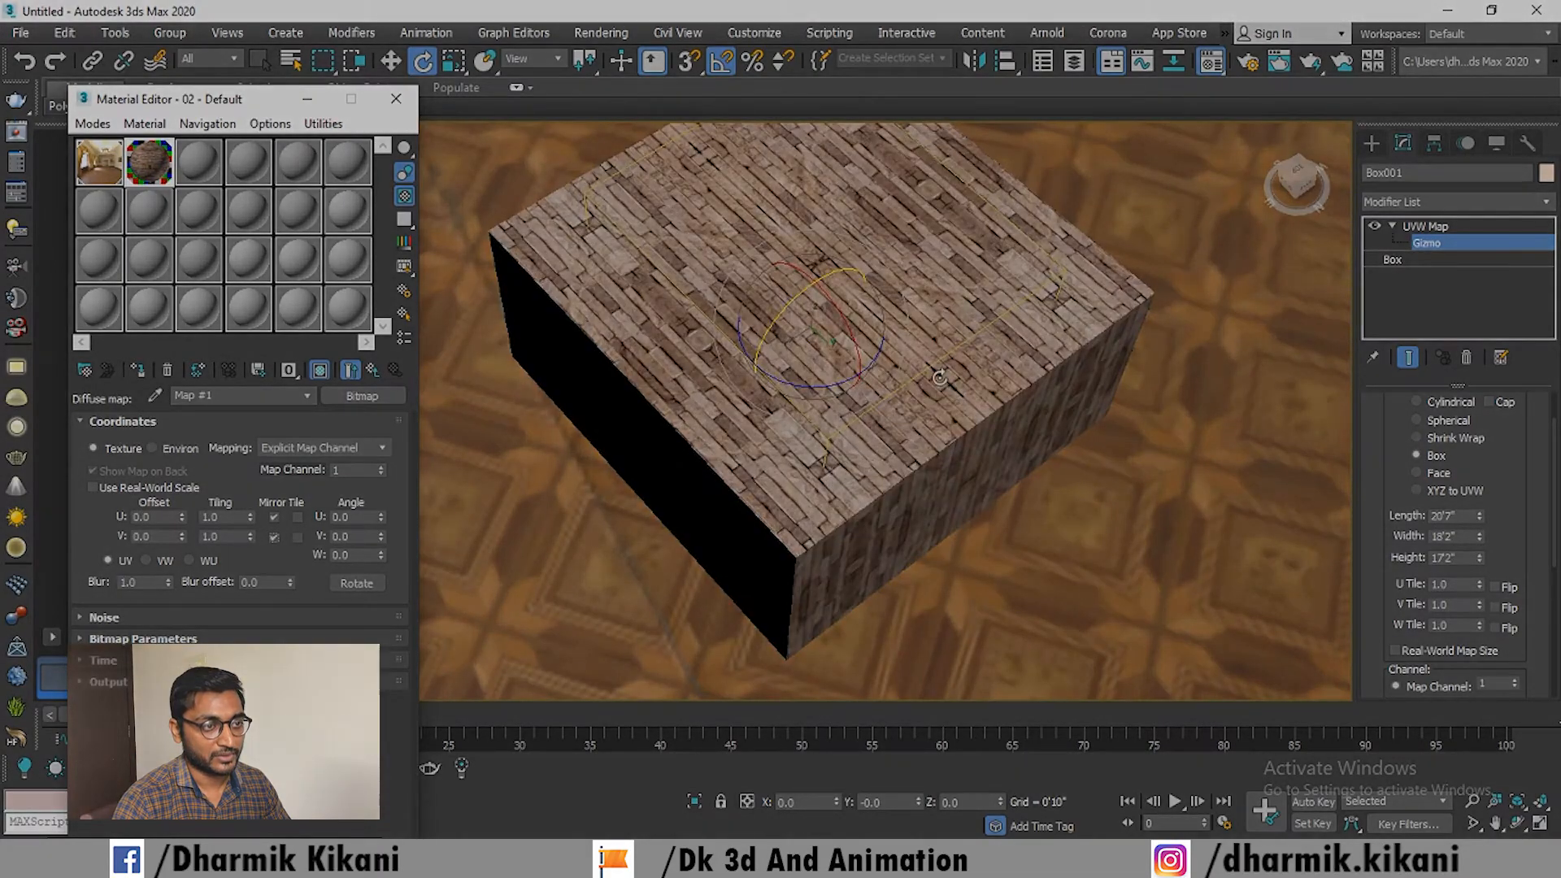